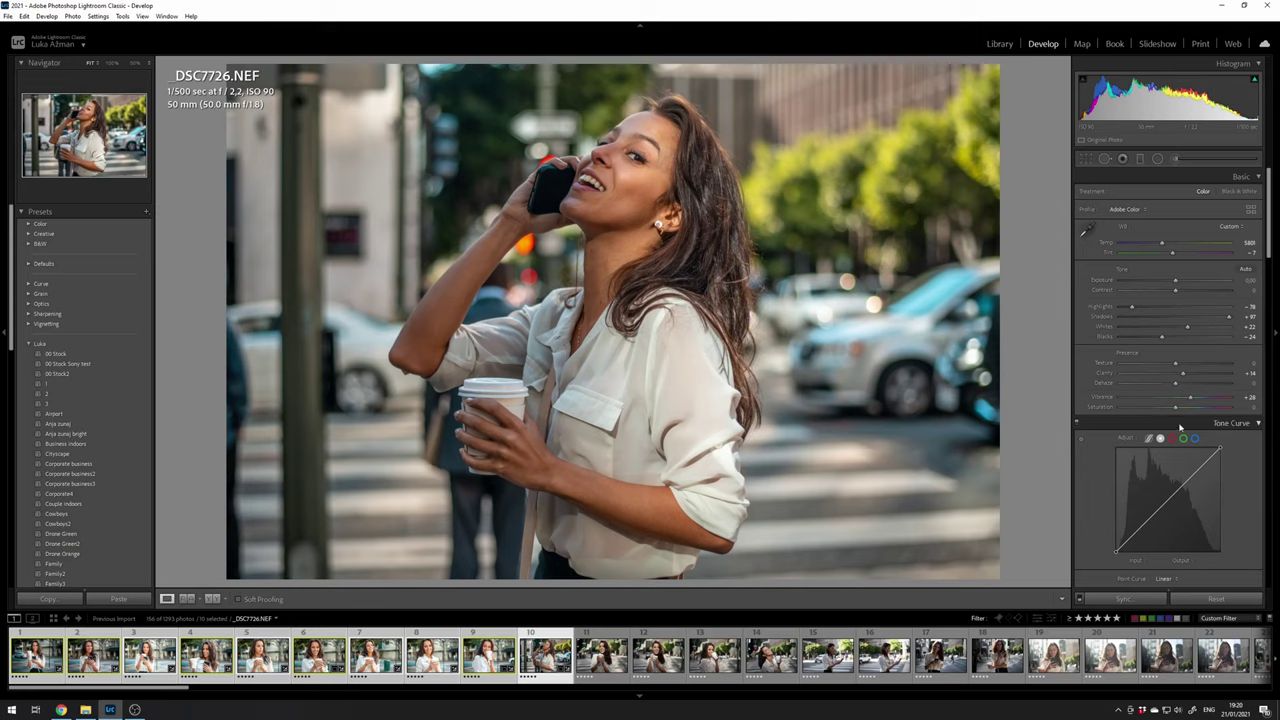
Draw a radial filter over the woman in photo DSC7726, centre it on her neck and switch its effect to Exposure
key(shift+m)
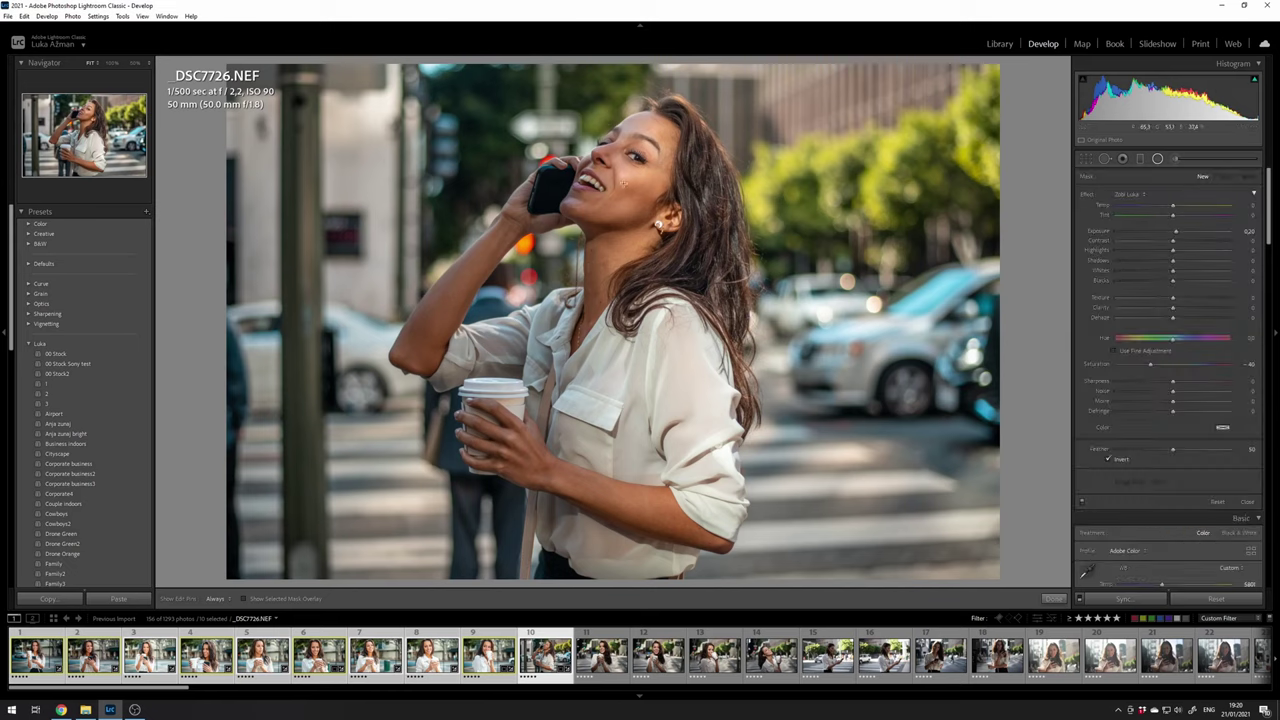
drag(632, 190, 395, 590)
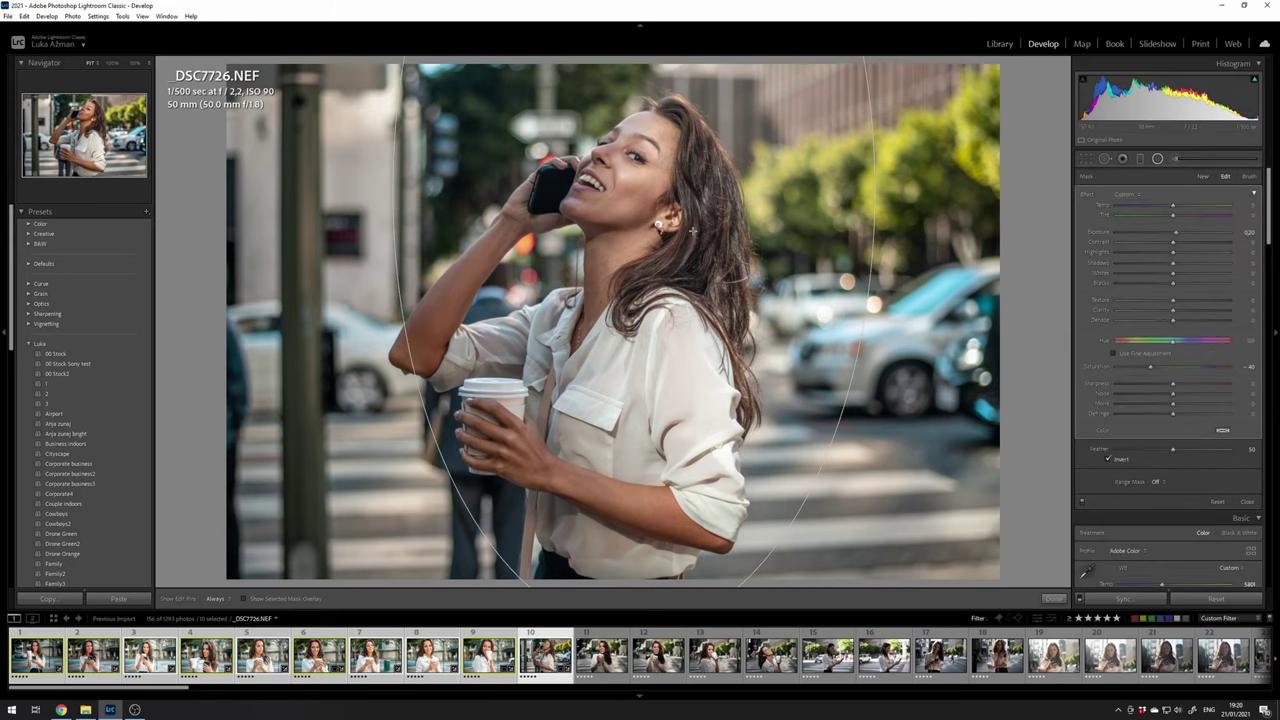
drag(655, 188, 648, 252)
click(1128, 194)
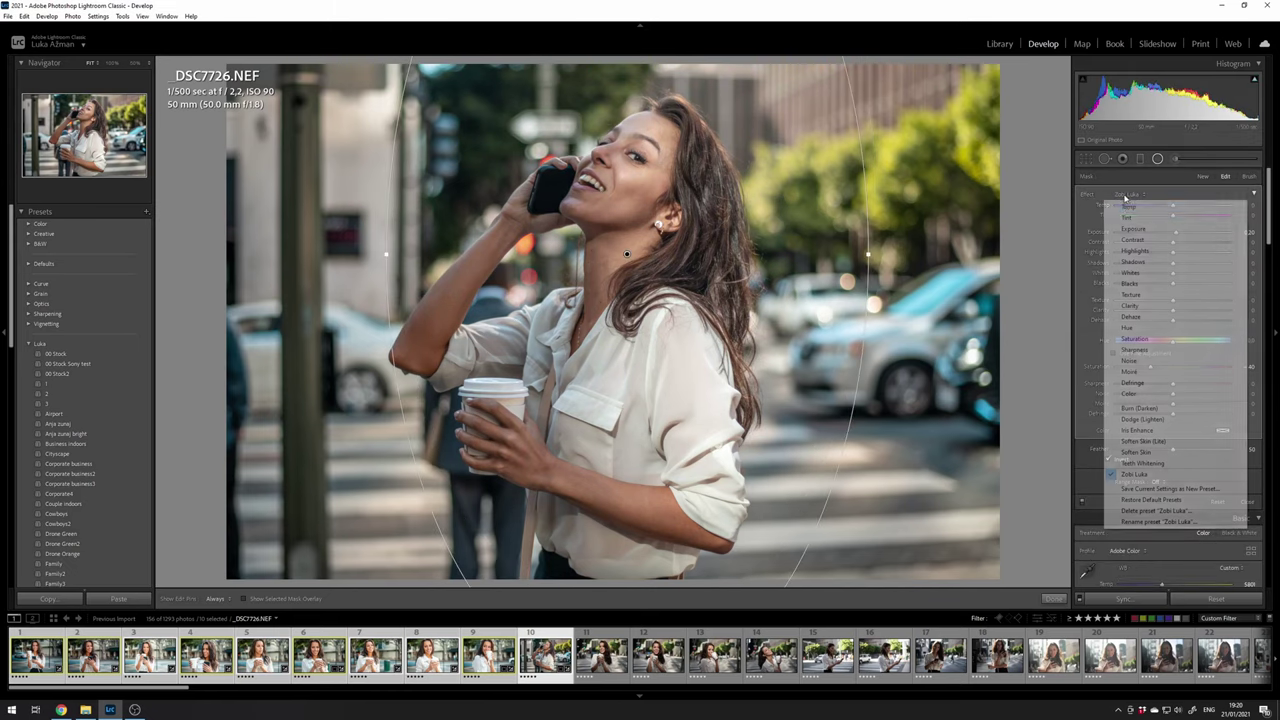
click(1132, 229)
Lower the radial filter's exposure to about -0.25, turn off Invert and shift the filter slightly lower on the woman
drag(1187, 234, 1170, 237)
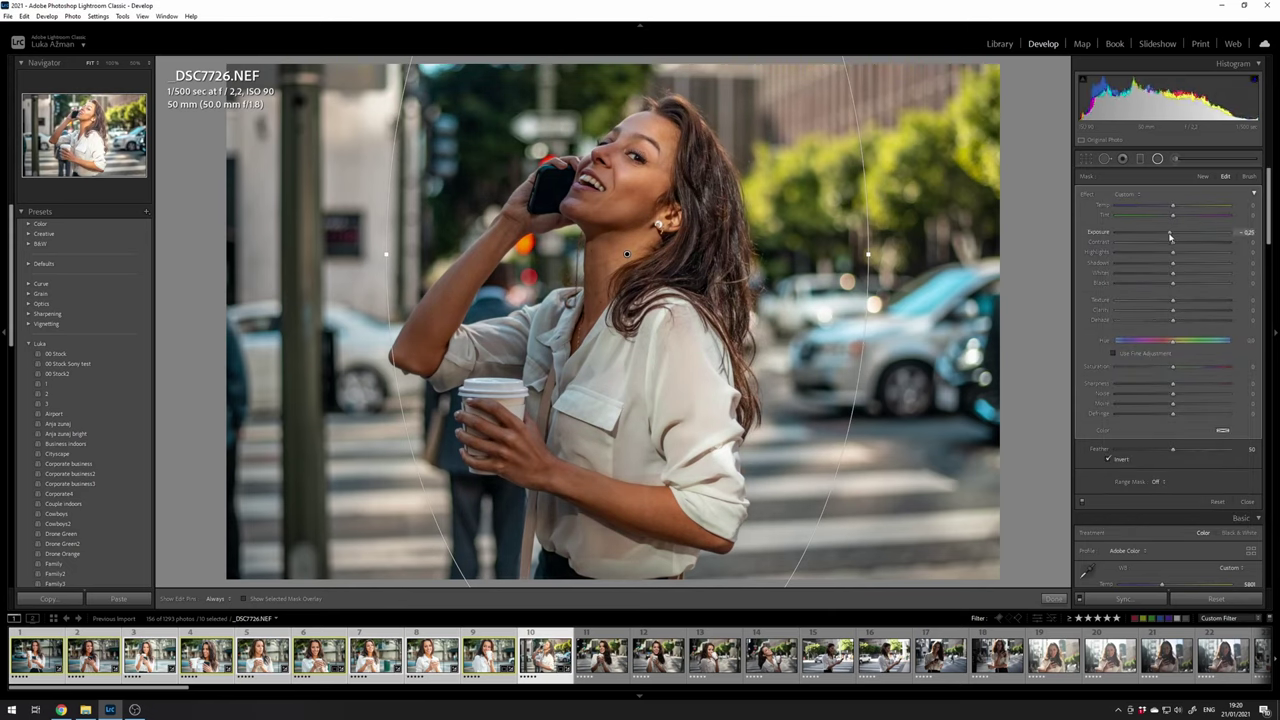
click(1121, 461)
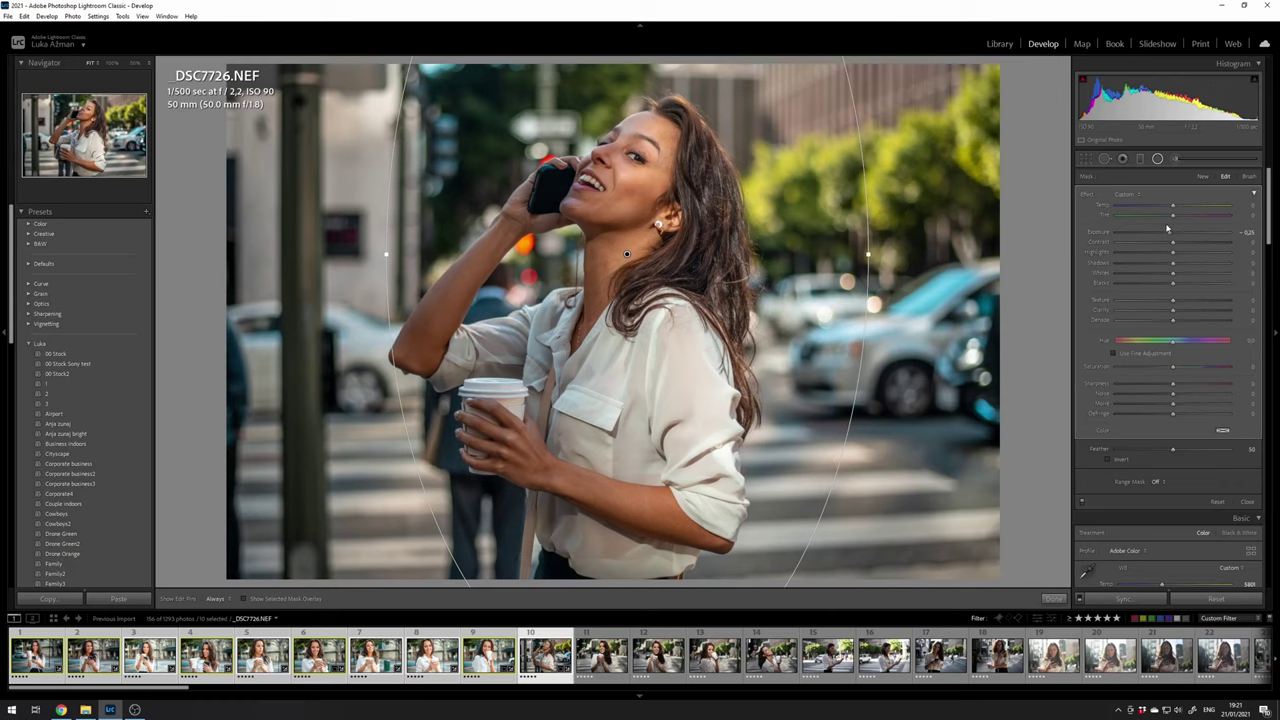
drag(1170, 237, 1167, 237)
drag(627, 254, 619, 271)
click(1053, 599)
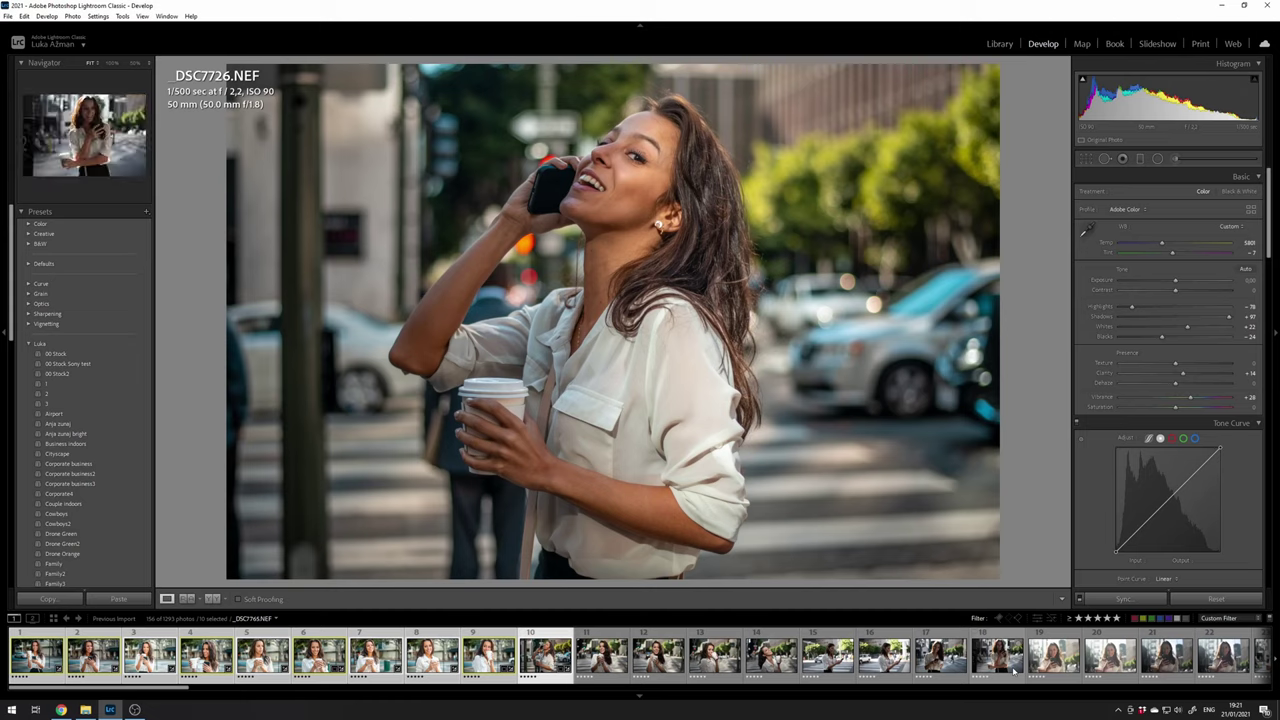
Sync the develop settings of photo DSC7726 to photos 11 through 19
key(ctrl+shift+d)
shift+click(1002, 664)
shift+click(1056, 660)
click(1127, 601)
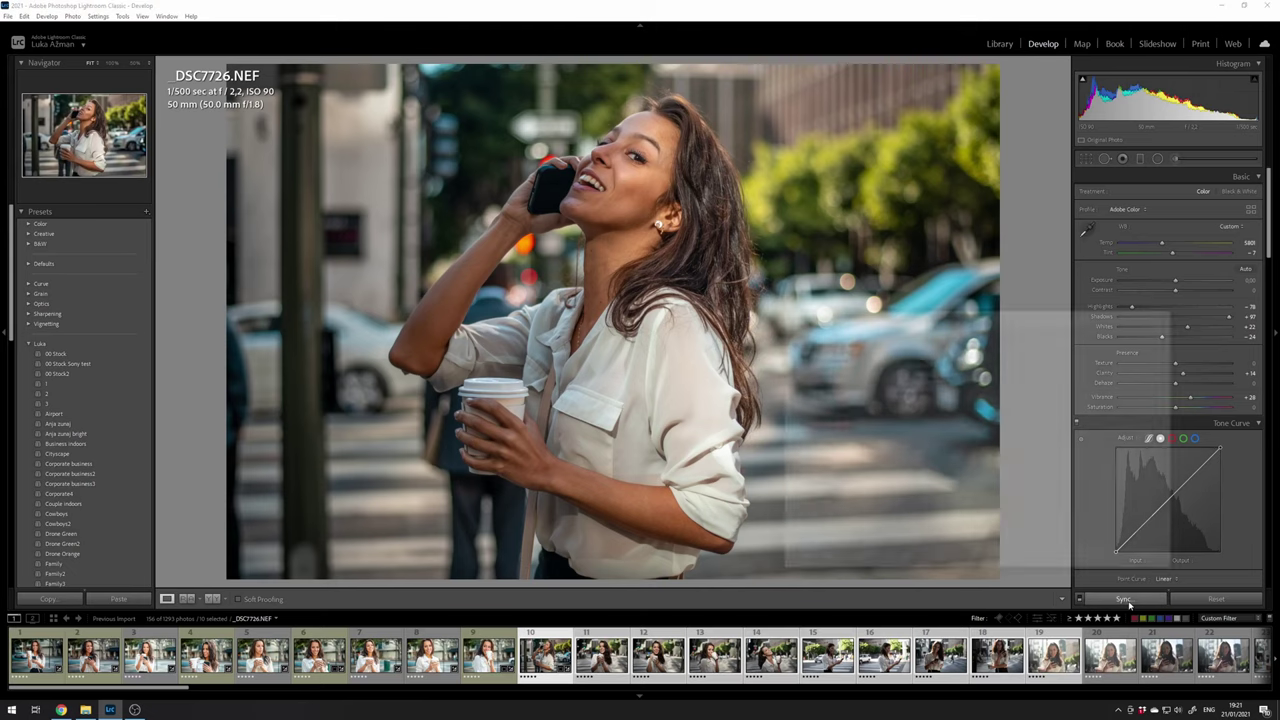
key(Return)
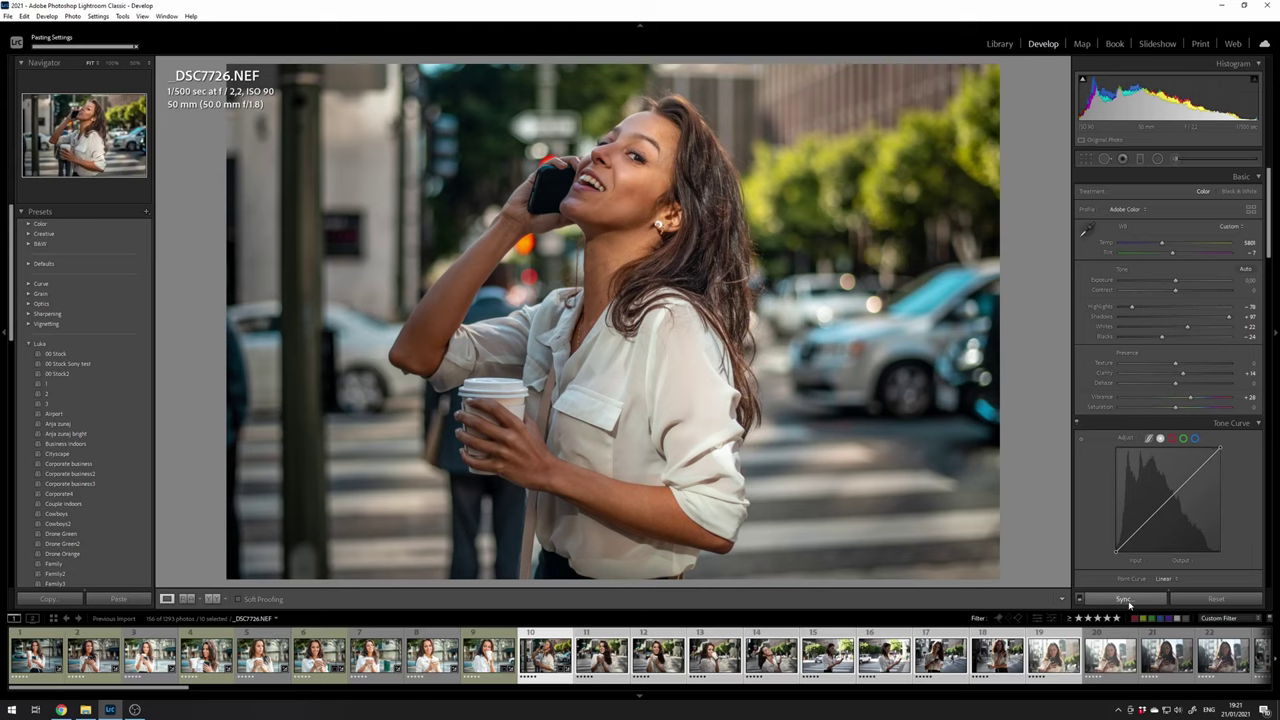
Crop and straighten photo DSC7732 and give it the yellow label
key(Right)
key(r)
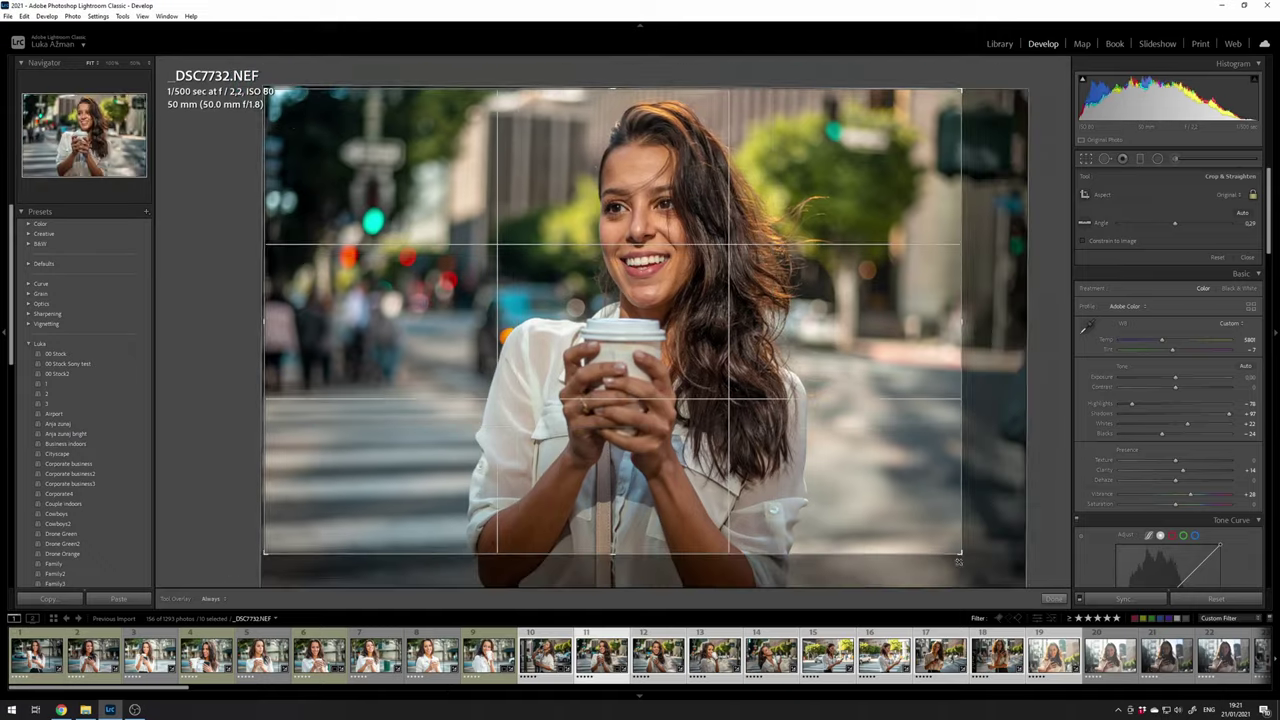
key(r)
key(7)
Advance to photo DSC7756, straighten its crop and give it the yellow label
key(Right)
key(Right)
key(Right)
key(Right)
key(Right)
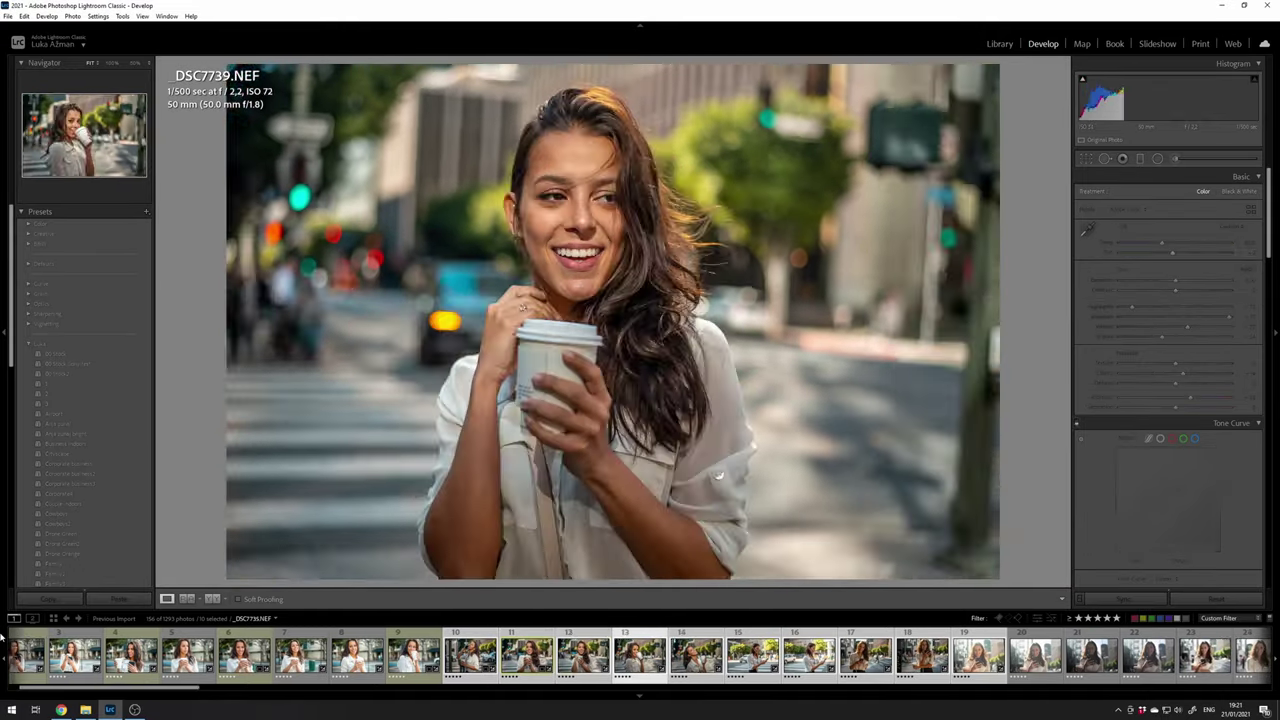
key(r)
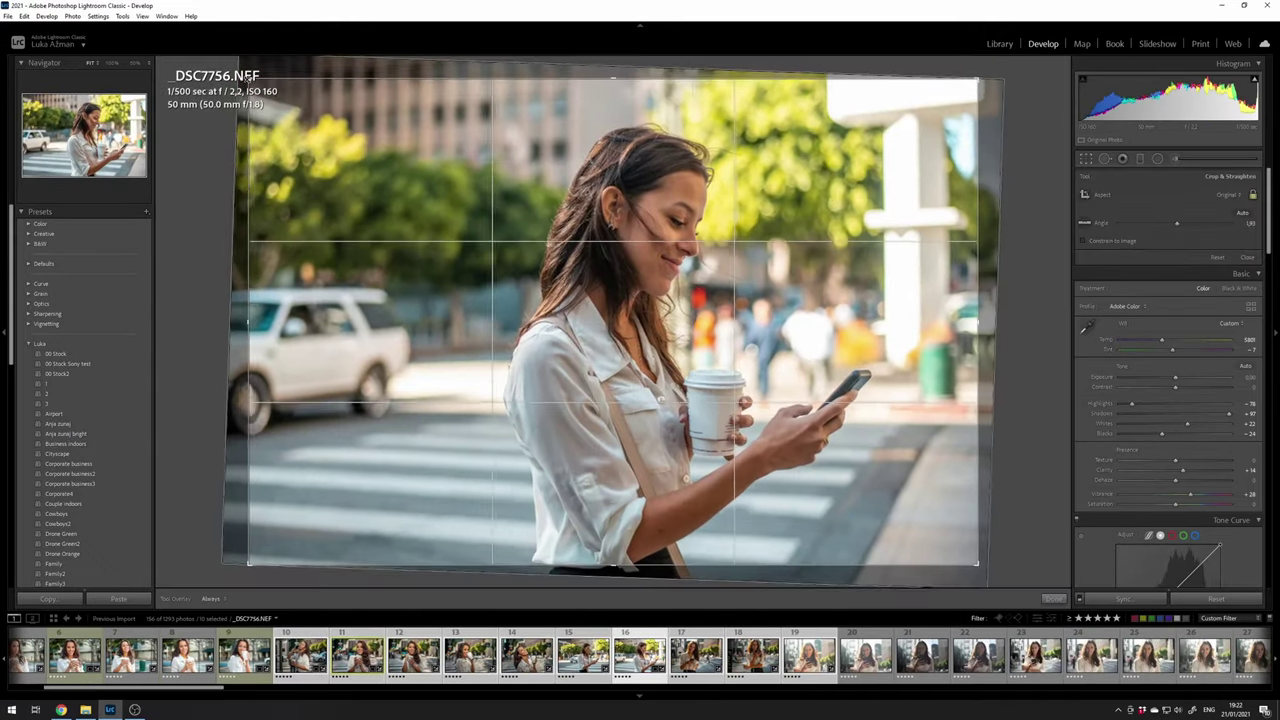
key(r)
On photo DSC7781, set Highlights to -87, Shadows to +80, Clarity to +20 and the color temperature to 6434
key(Right)
key(Right)
key(Right)
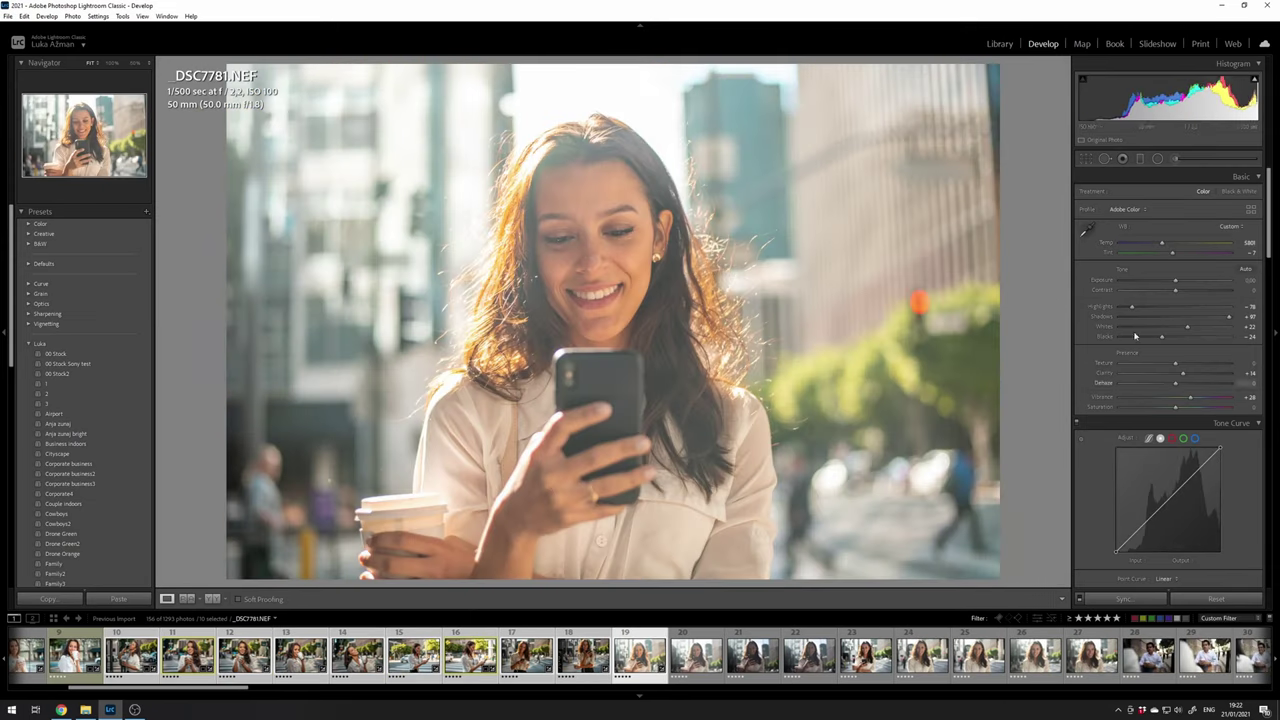
drag(1132, 307, 1127, 307)
drag(1229, 317, 1219, 317)
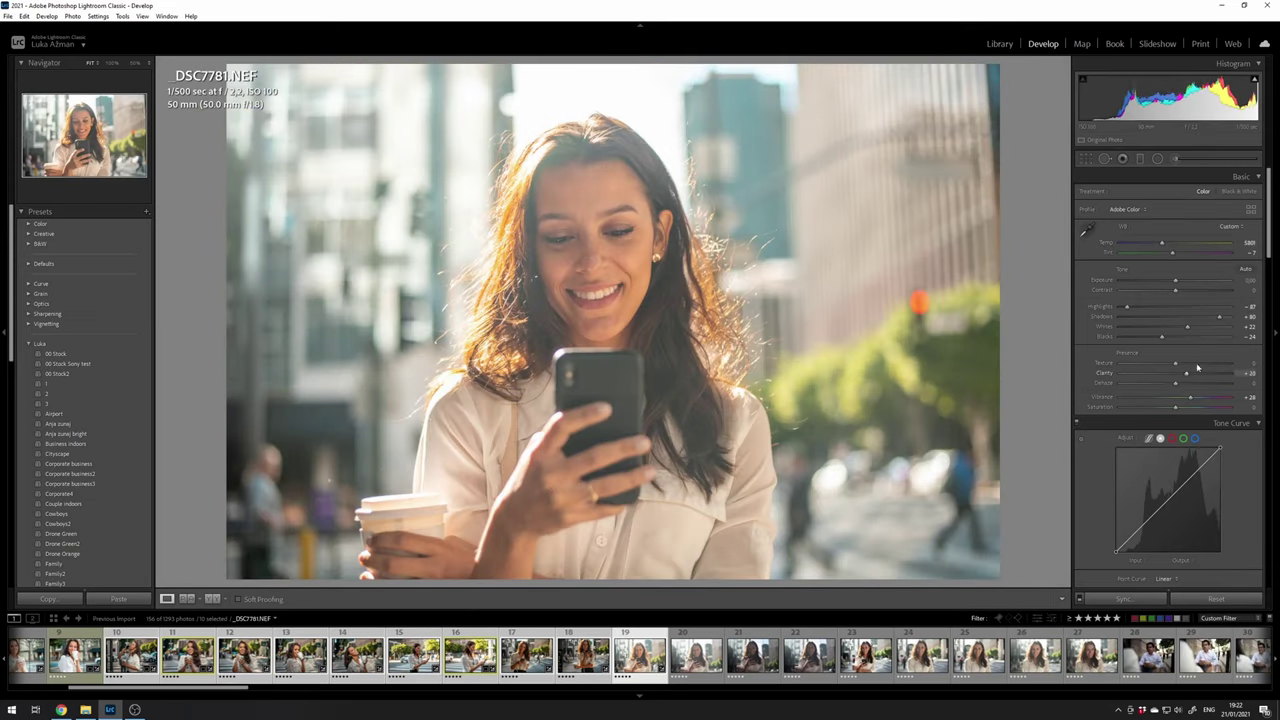
scroll(1171, 300, down, 5)
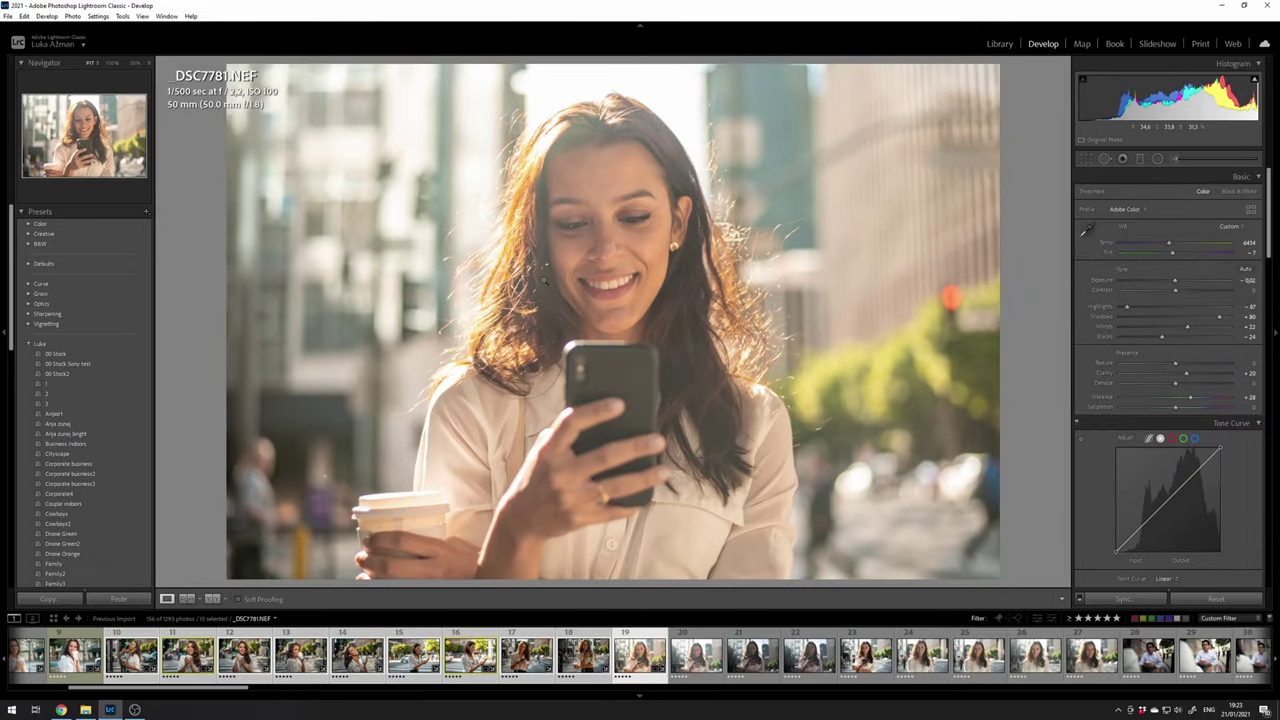
Add a radial filter around the woman in DSC7781 with saturation reset and exposure about -0.76, centred on her chin
key(shift+m)
drag(603, 249, 842, 587)
double_click(1105, 368)
drag(1173, 233, 1162, 233)
drag(603, 249, 603, 319)
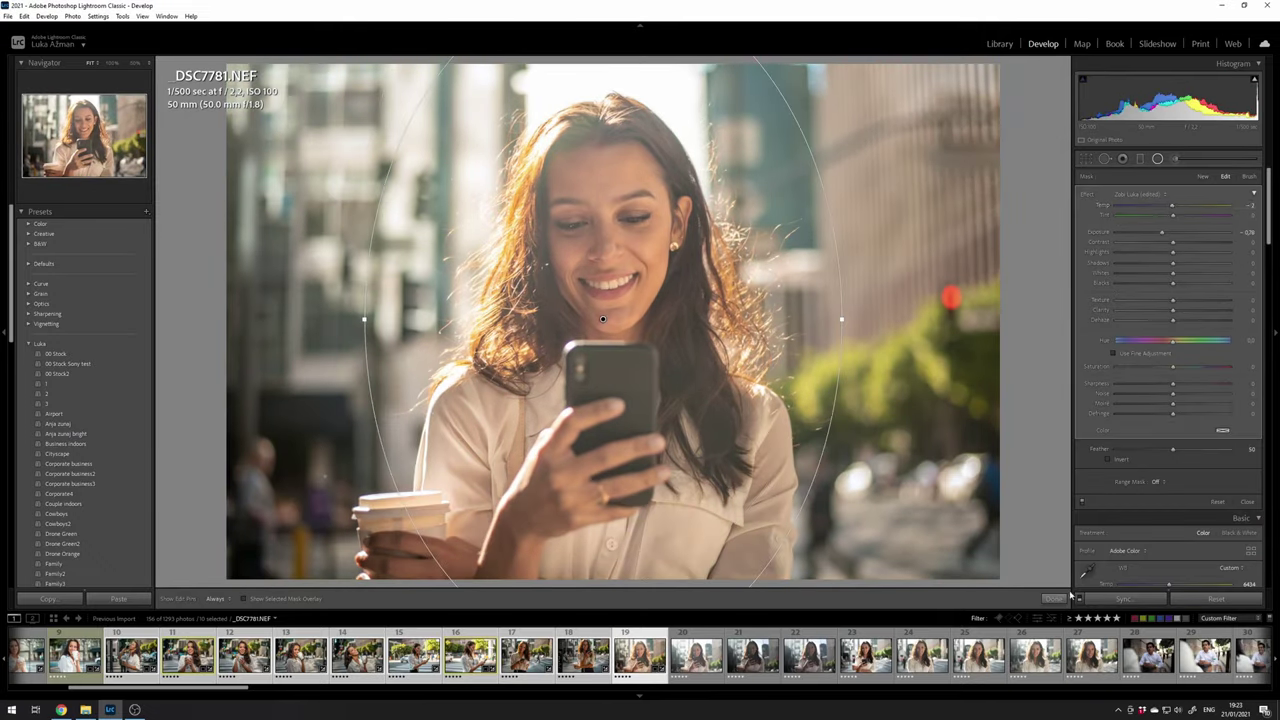
key(shift+m)
Set Clarity of photo DSC7781 to +12 and give the photo the yellow label
drag(1176, 373, 1182, 373)
key(7)
Sync the develop settings of photo DSC7781 to photos 20 through 27
shift+click(1094, 657)
click(1137, 599)
key(Return)
Fine-tune photo DSC7789 with Exposure +0.54 and Blacks -45, label it yellow and check the remaining photos through DSC7805
click(808, 664)
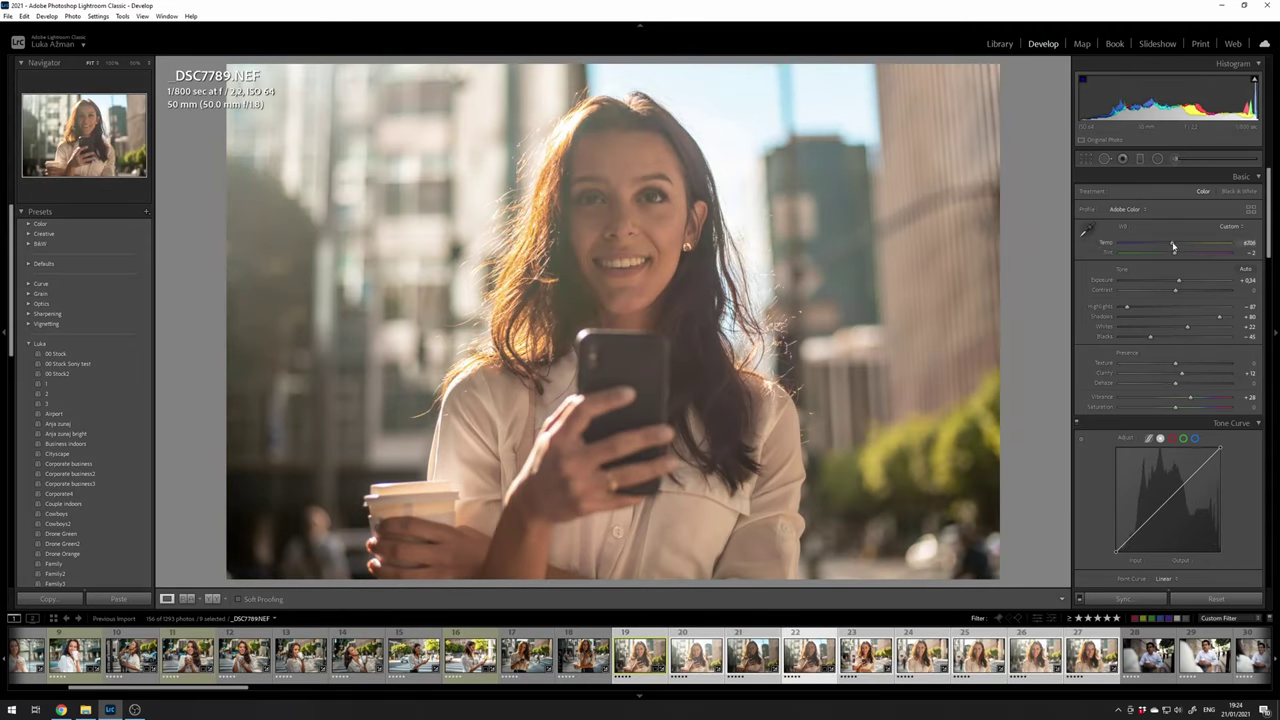
key(Right)
key(Right)
key(Right)
key(Right)
key(Right)
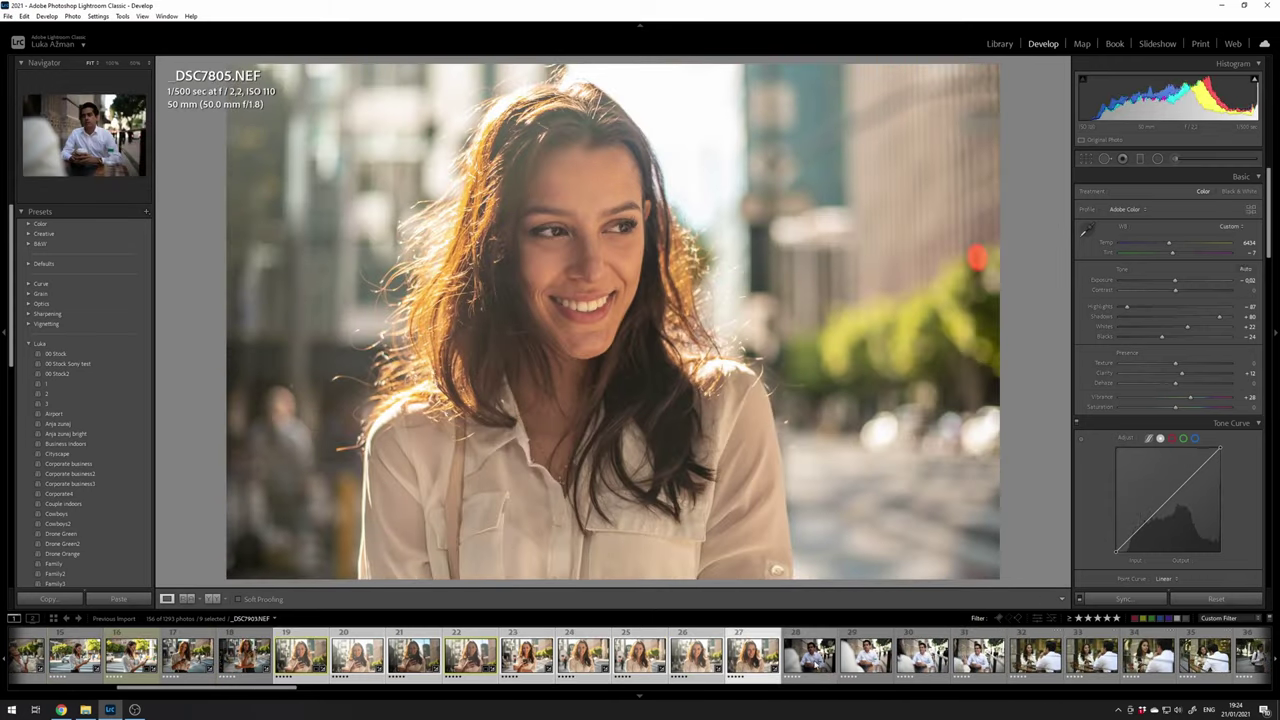
Sync the develop settings of photo 17 to photo 28, DSC7903
click(812, 658)
ctrl+click(188, 658)
click(188, 658)
click(1125, 599)
key(Return)
click(812, 658)
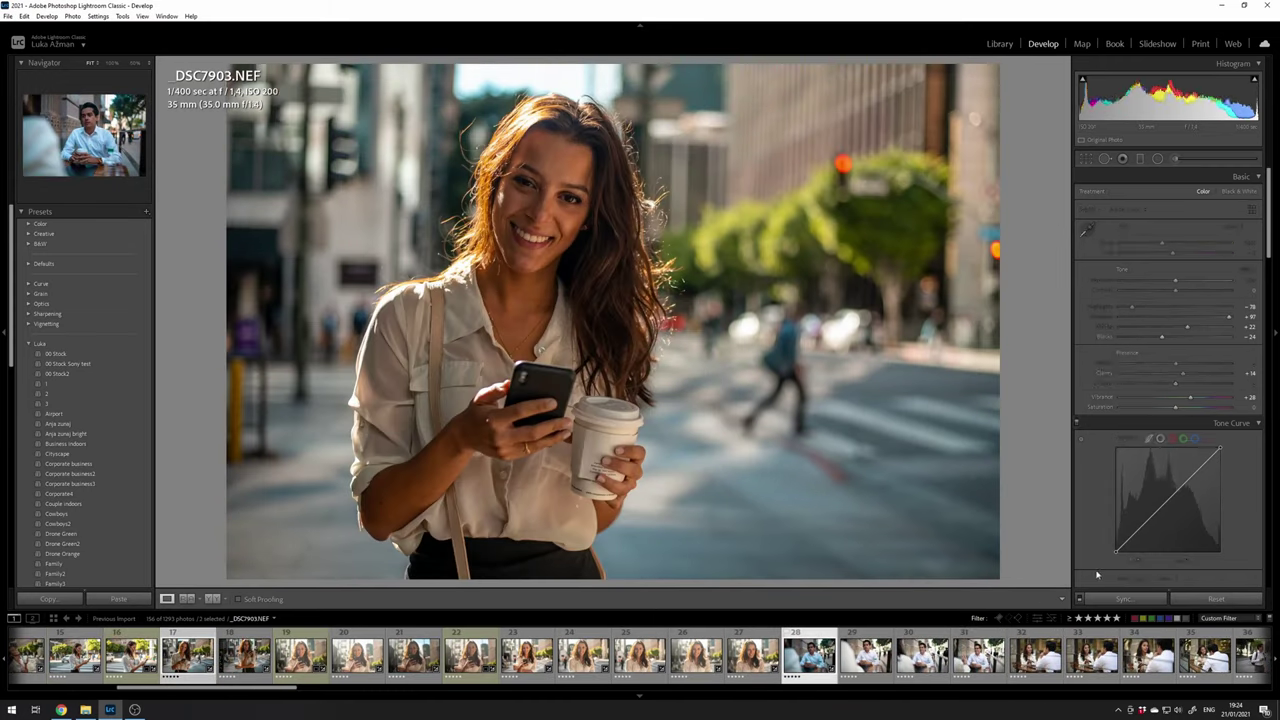
Warm the white balance of photo DSC7903, raise its exposure, reduce Whites and set Shadows to +82
drag(1165, 244, 1174, 244)
drag(1175, 281, 1182, 281)
drag(1187, 328, 1180, 328)
drag(1229, 318, 1220, 318)
Fine-tune the colors of photo DSC7903, set Whites to +15 and give the photo the yellow label
scroll(1174, 440, down, 5)
drag(1176, 442, 1178, 442)
scroll(1176, 400, up, 5)
scroll(1177, 425, down, 5)
scroll(1174, 358, up, 5)
drag(1180, 328, 1183, 328)
key(7)
Apply the settings of DSC7903 to photos 29 through 36 and open photo 32, DSC7976
scroll(924, 660, down, 5)
shift+click(765, 657)
click(540, 668)
Set the color temperature of photo DSC7976 to 6706 and its exposure to +0.16
drag(1182, 281, 1172, 244)
drag(1180, 282, 1178, 285)
Slightly rotate the crop of DSC7976, set Blacks to -31 and give the photo the yellow label
key(r)
drag(1012, 296, 1012, 301)
key(r)
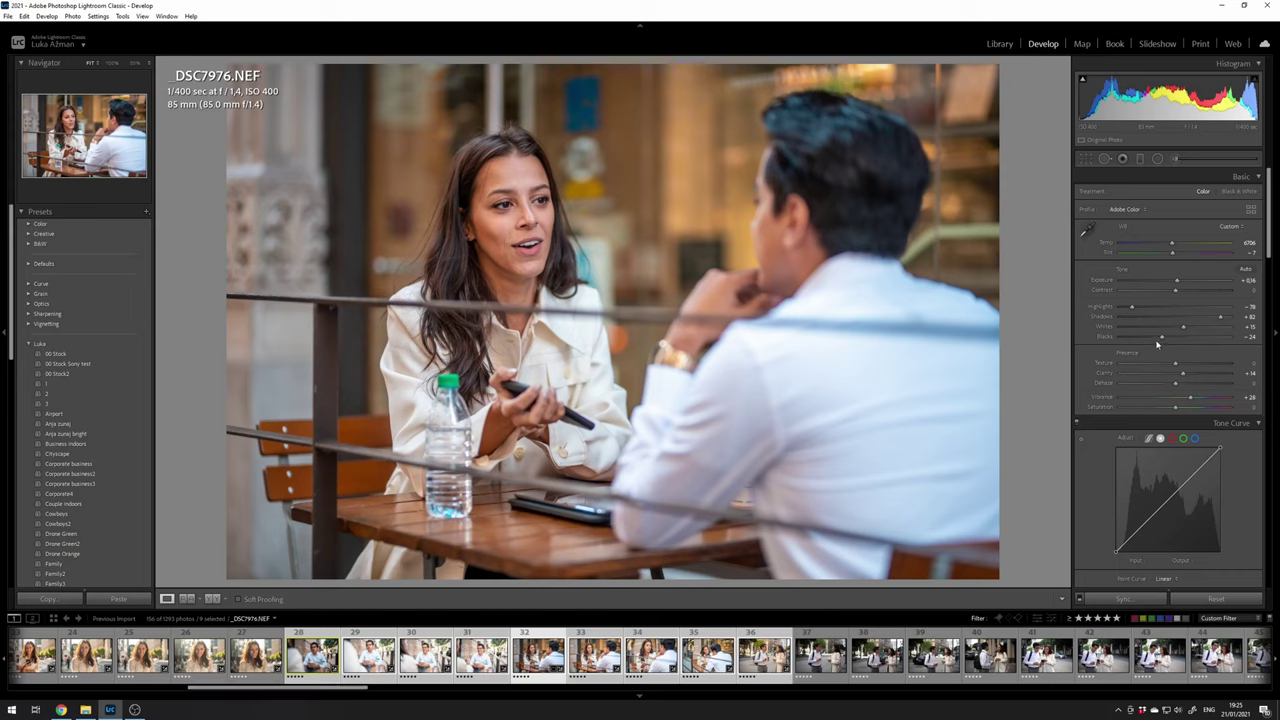
key(7)
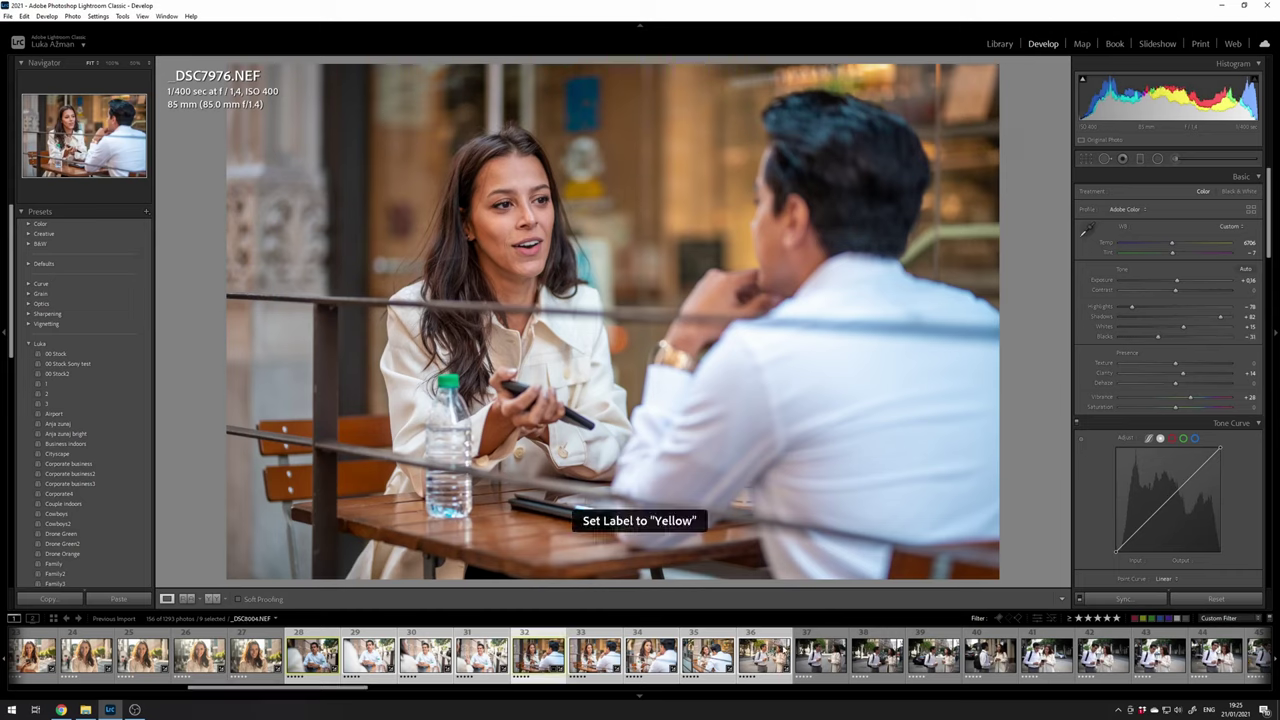
Select photos 36 through 44 and cool the white balance of photo DSC8004
click(184, 660)
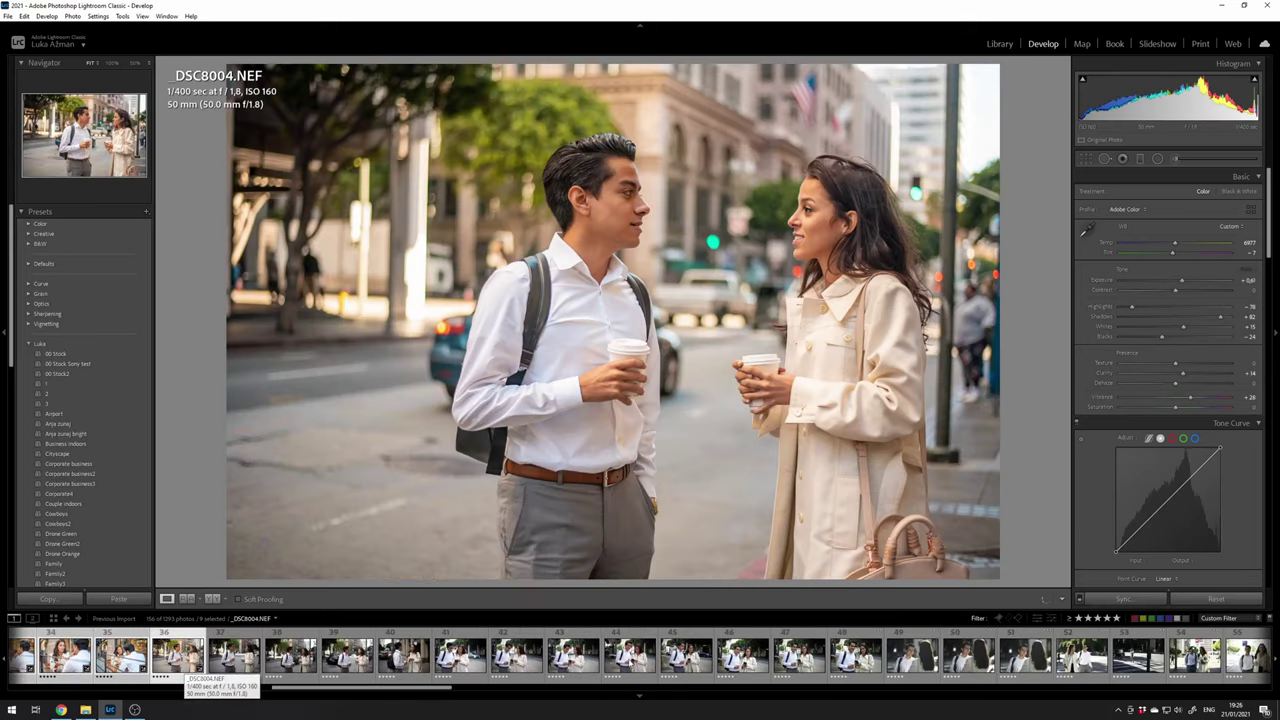
shift+click(630, 658)
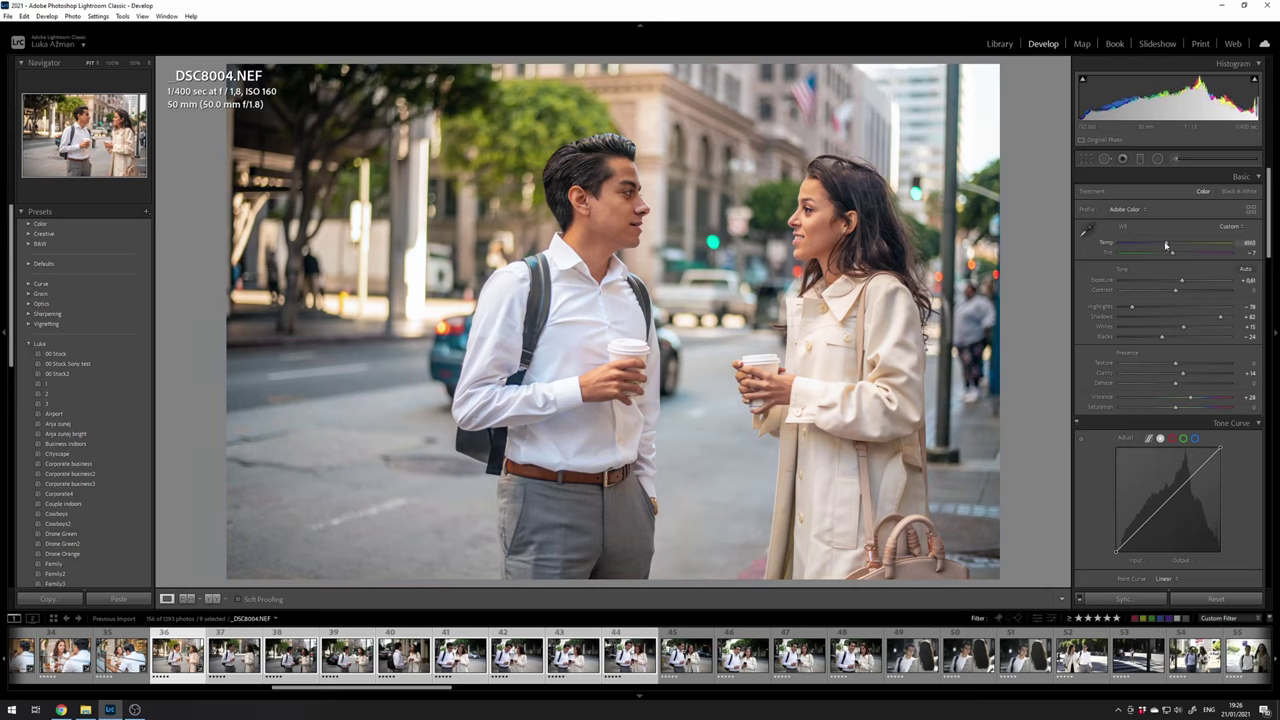
Remove the yellow label from photo DSC8392 and sync its settings to the photos up to number 90
key(7)
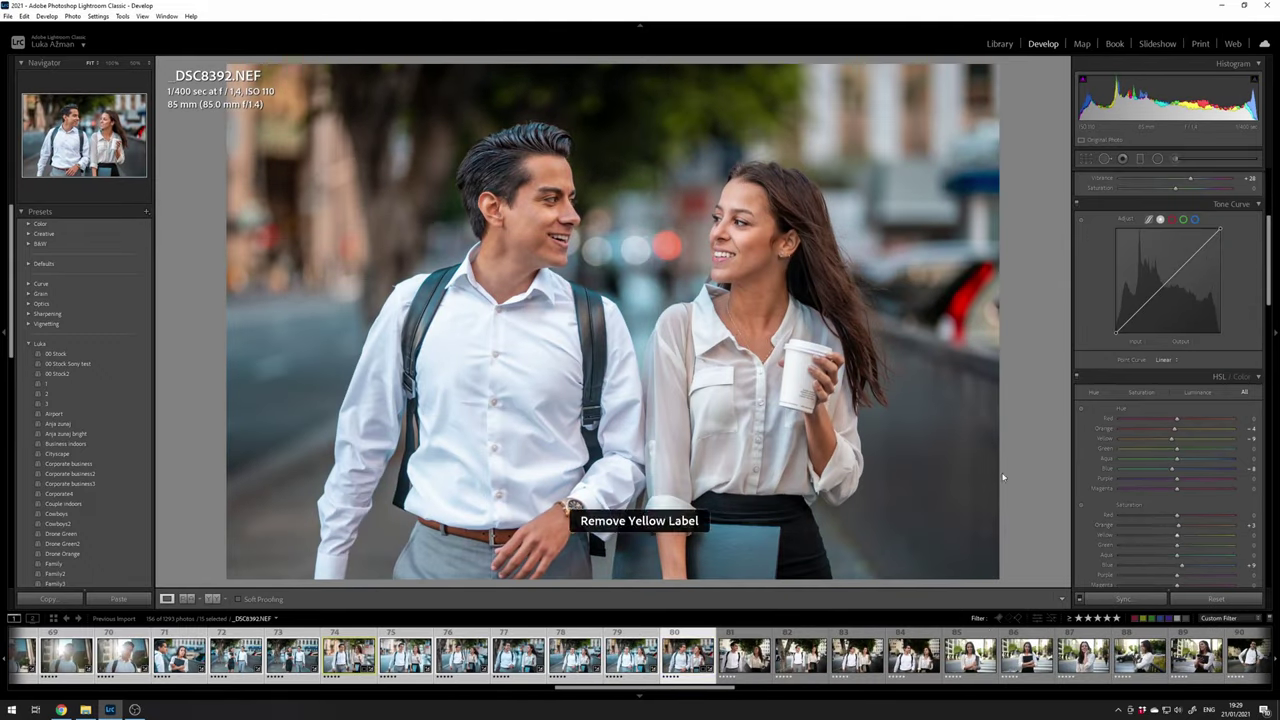
shift+click(1240, 657)
click(1125, 599)
Go to the cyclist photo DSC8756, lower its Highlights and give it the yellow label
drag(660, 688, 953, 690)
click(1106, 558)
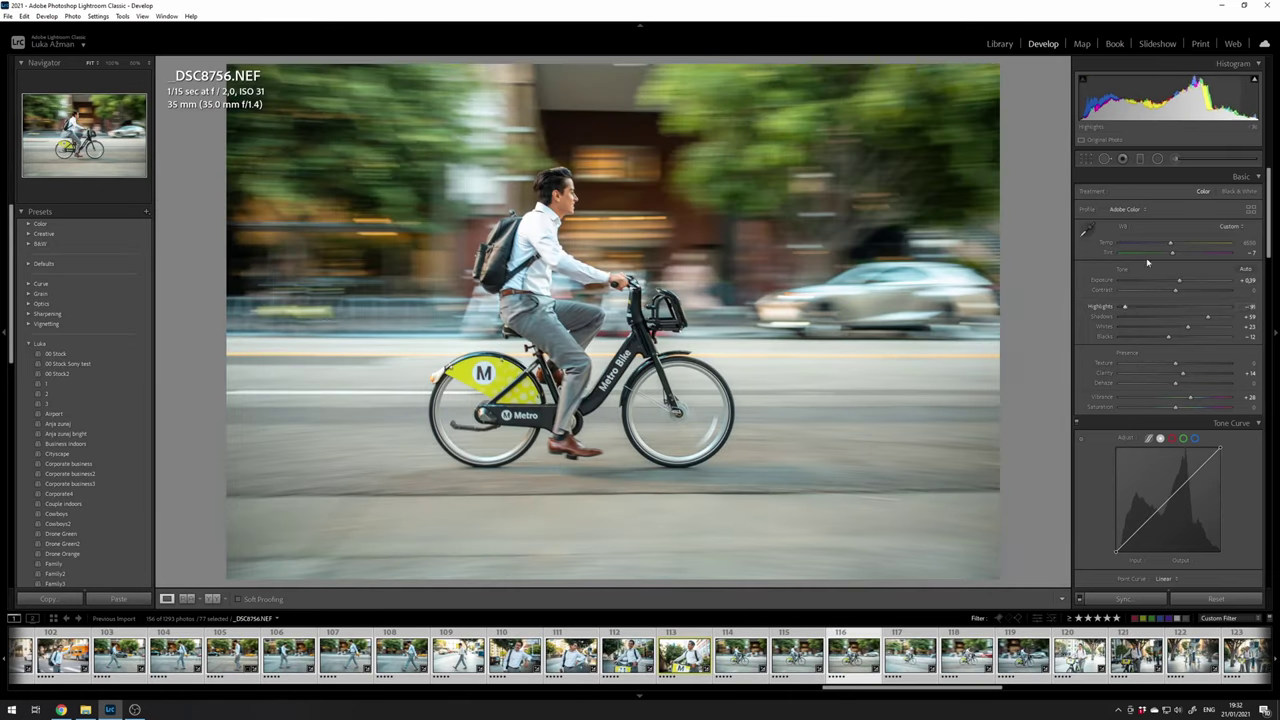
key(7)
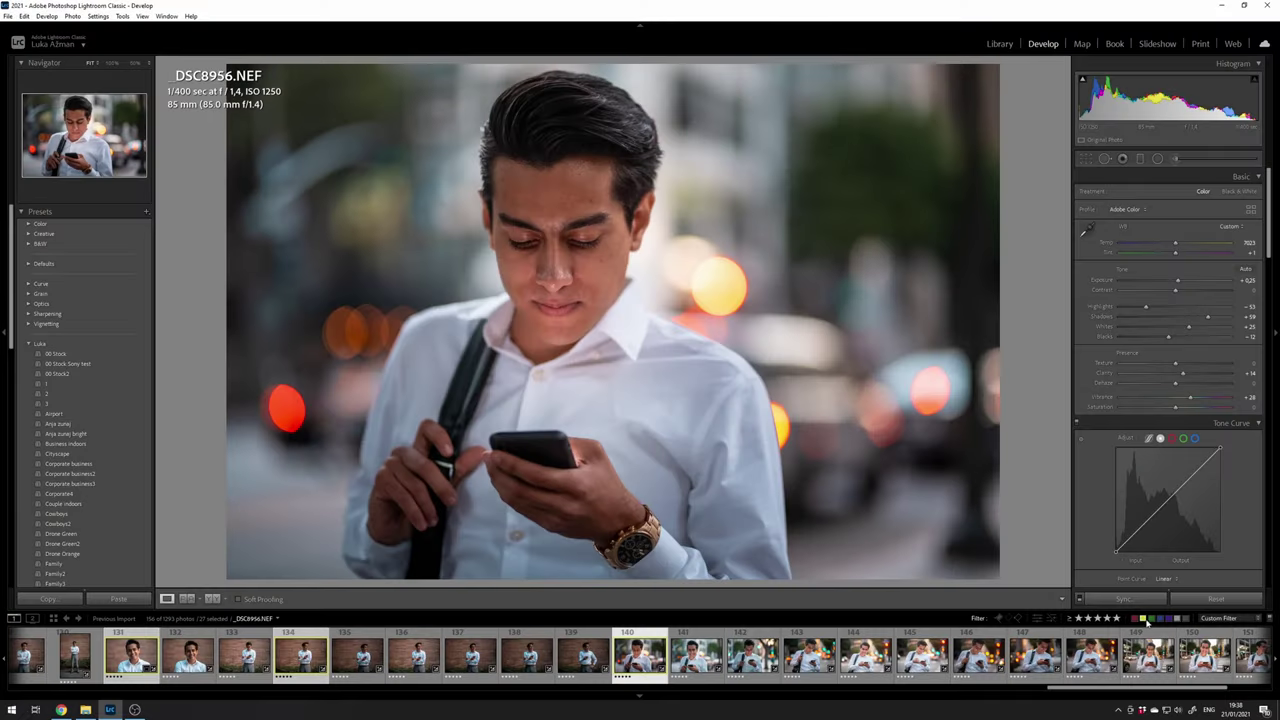
Filter the photos to the yellow label and export them with the Stock Z 2021 preset
click(1143, 619)
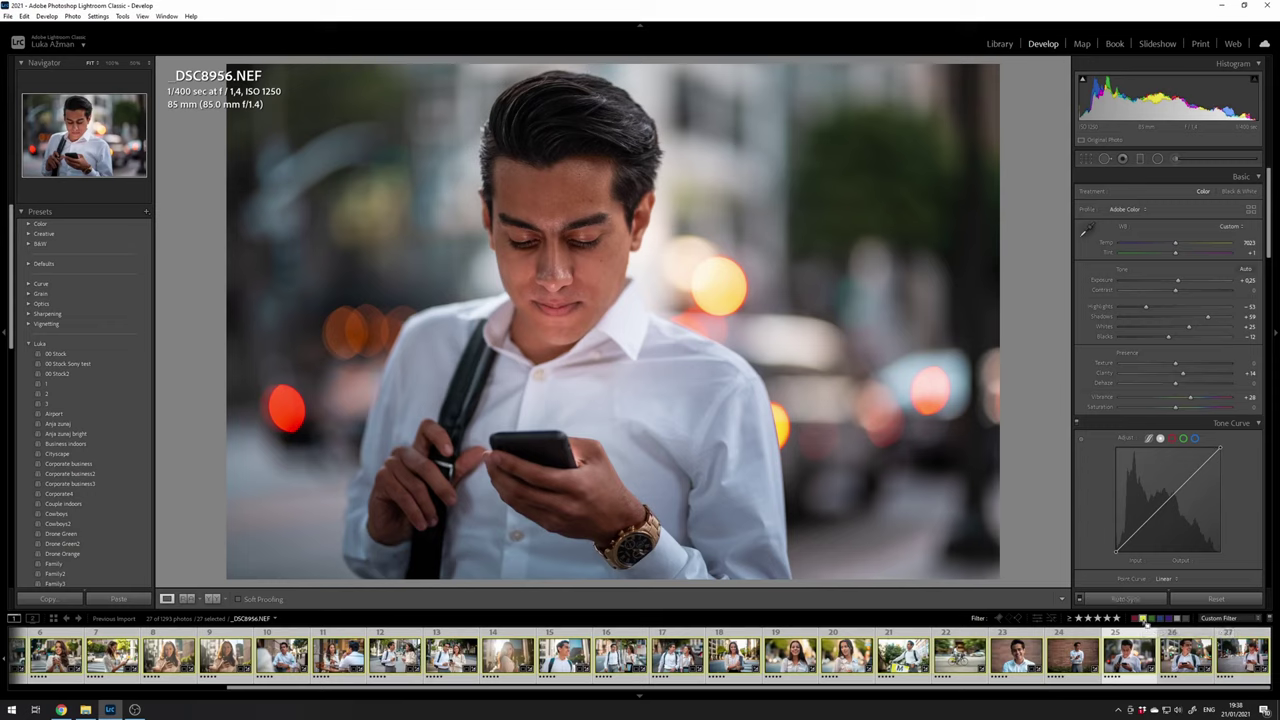
key(ctrl+shift+e)
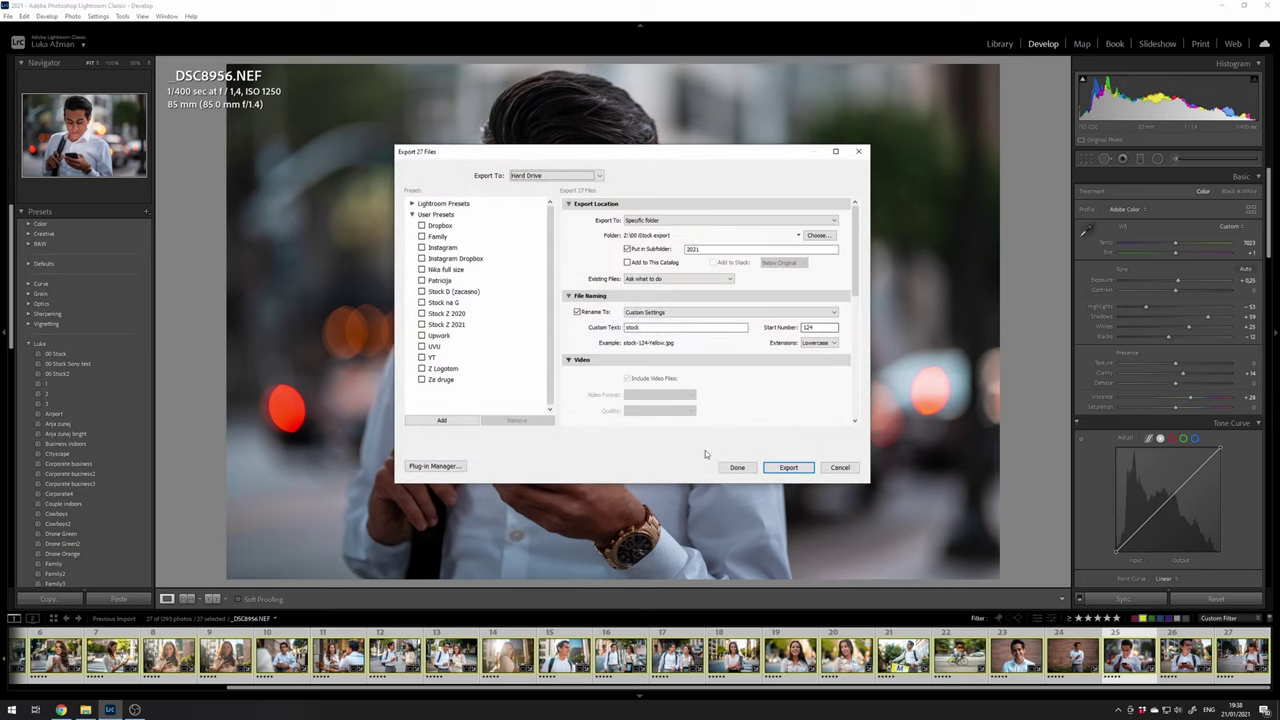
click(459, 325)
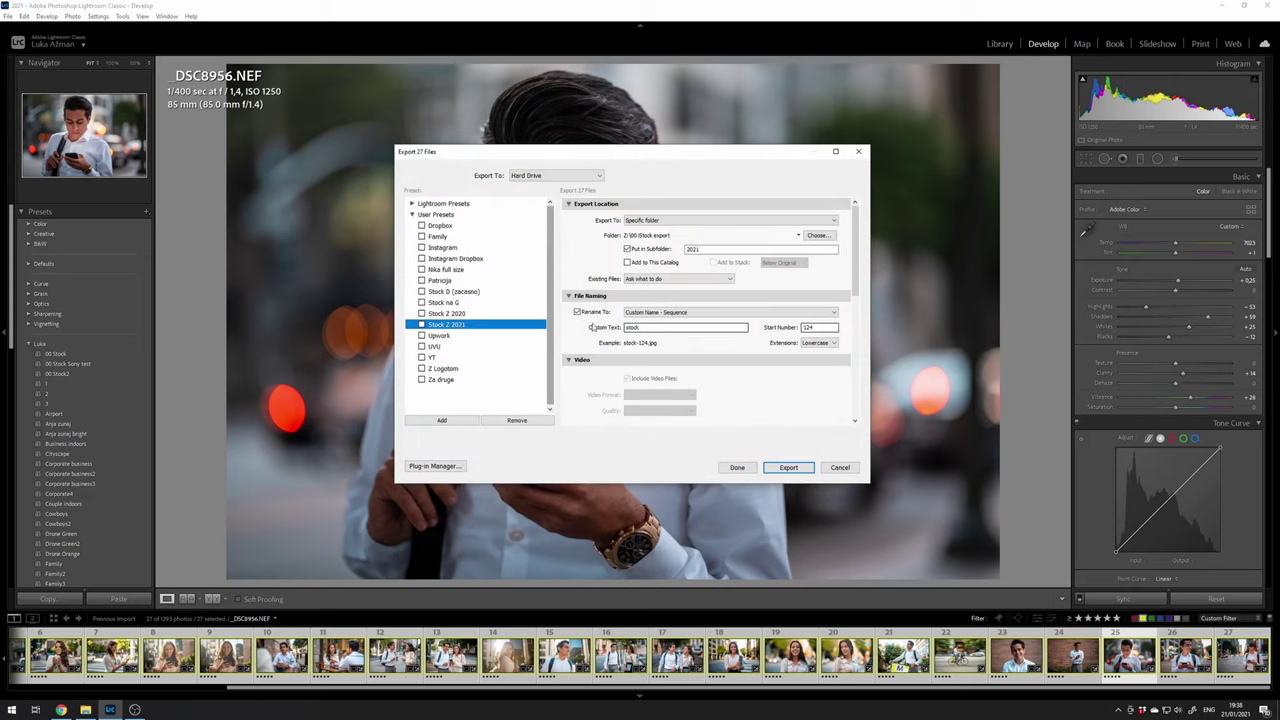
drag(857, 278, 872, 348)
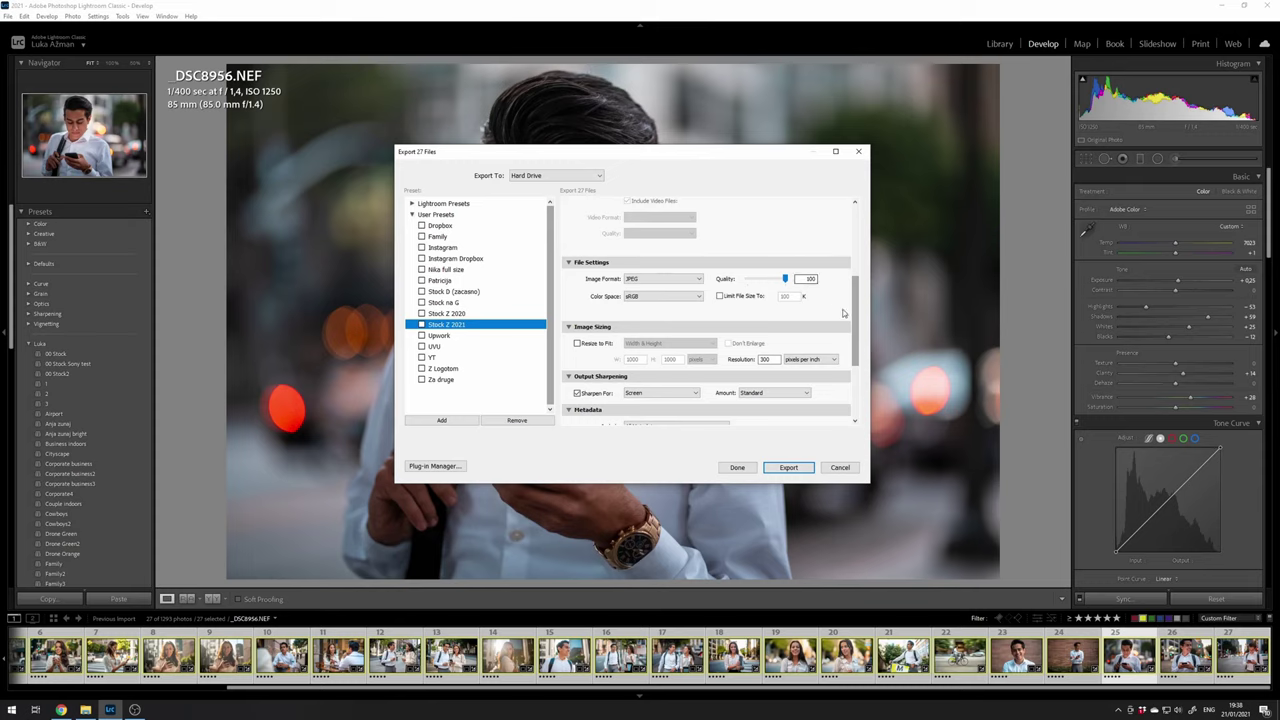
drag(853, 316, 887, 210)
click(789, 467)
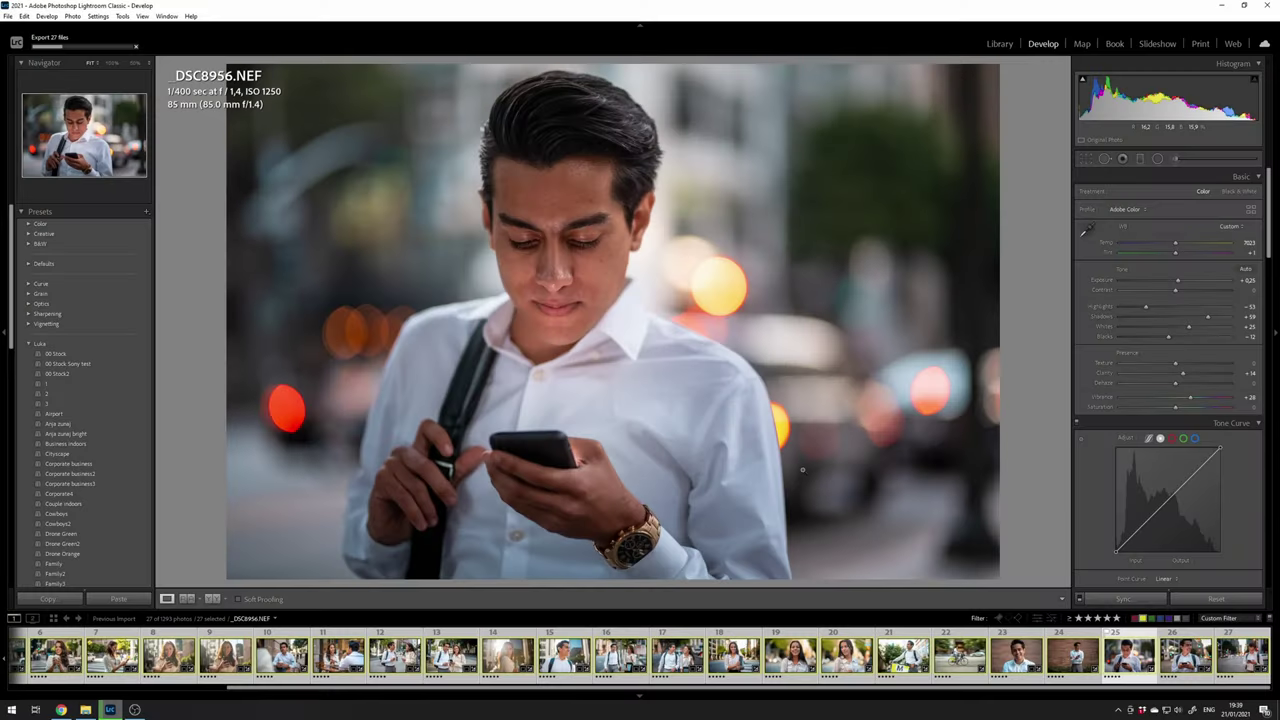
Switch to Photoshop and open the exported images stock-139 to stock-150 from the 2021 folder
key(alt+Tab)
key(super)
text(phot)
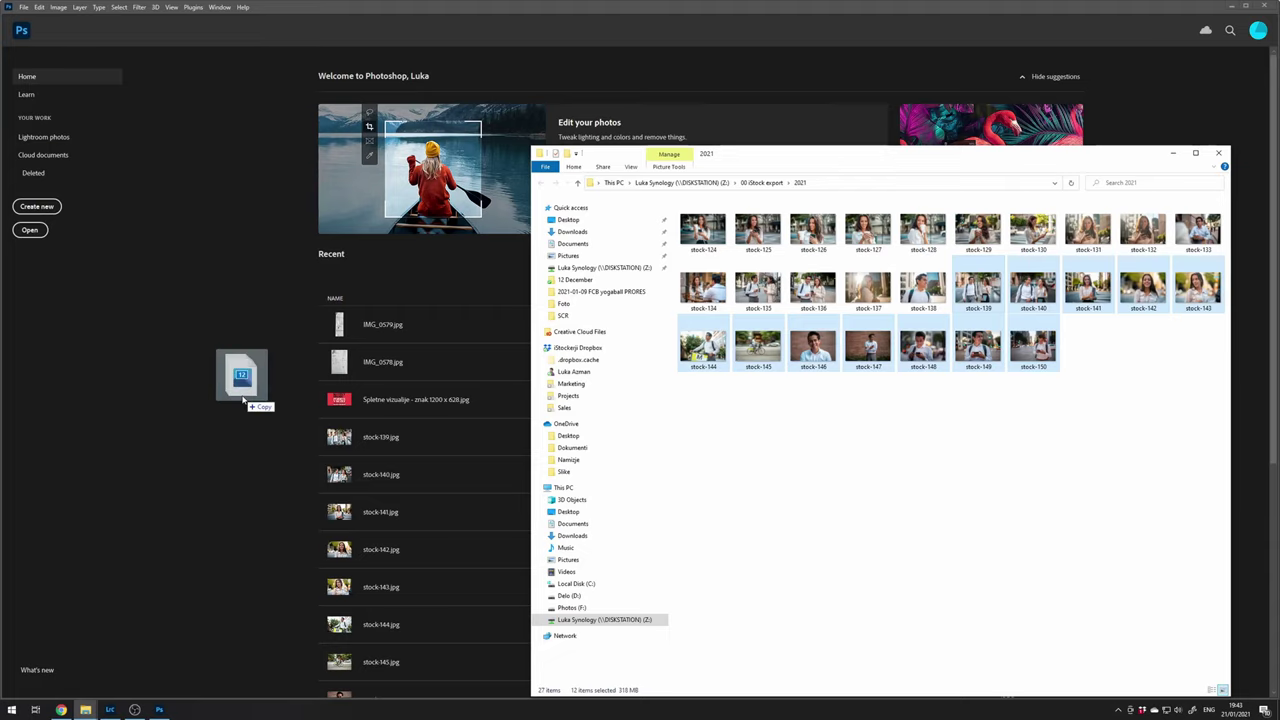
drag(243, 400, 242, 400)
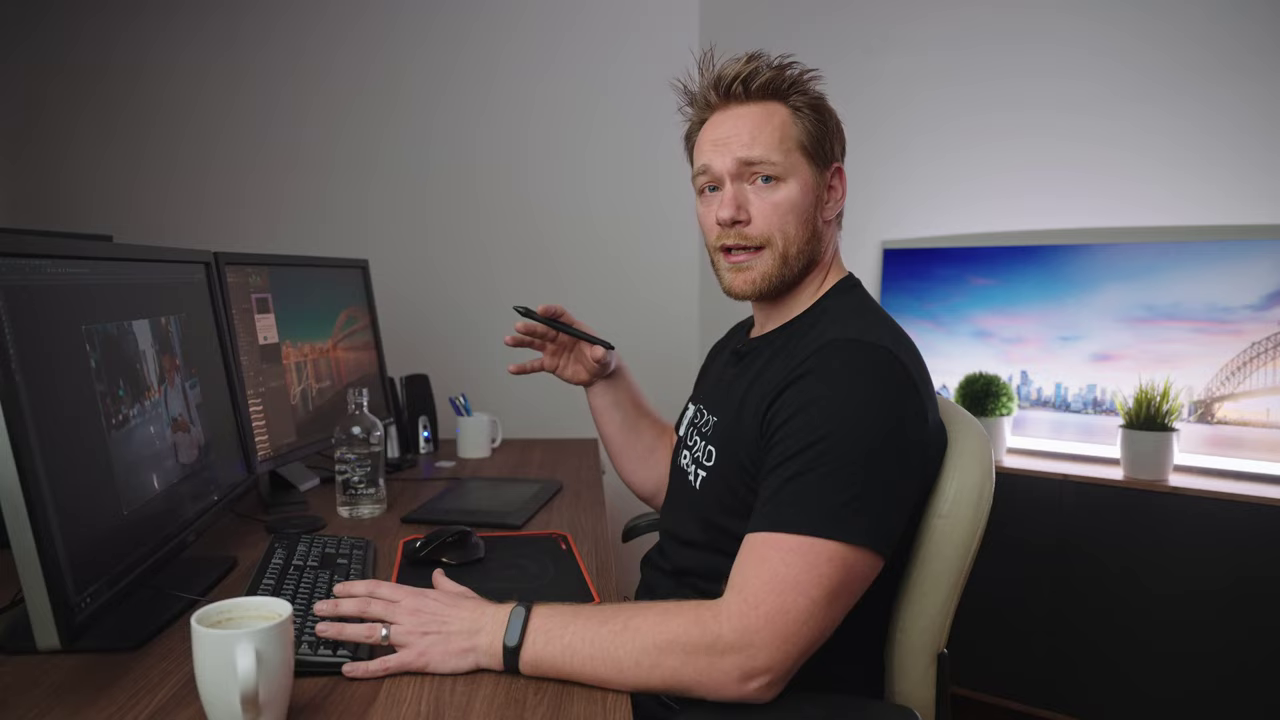
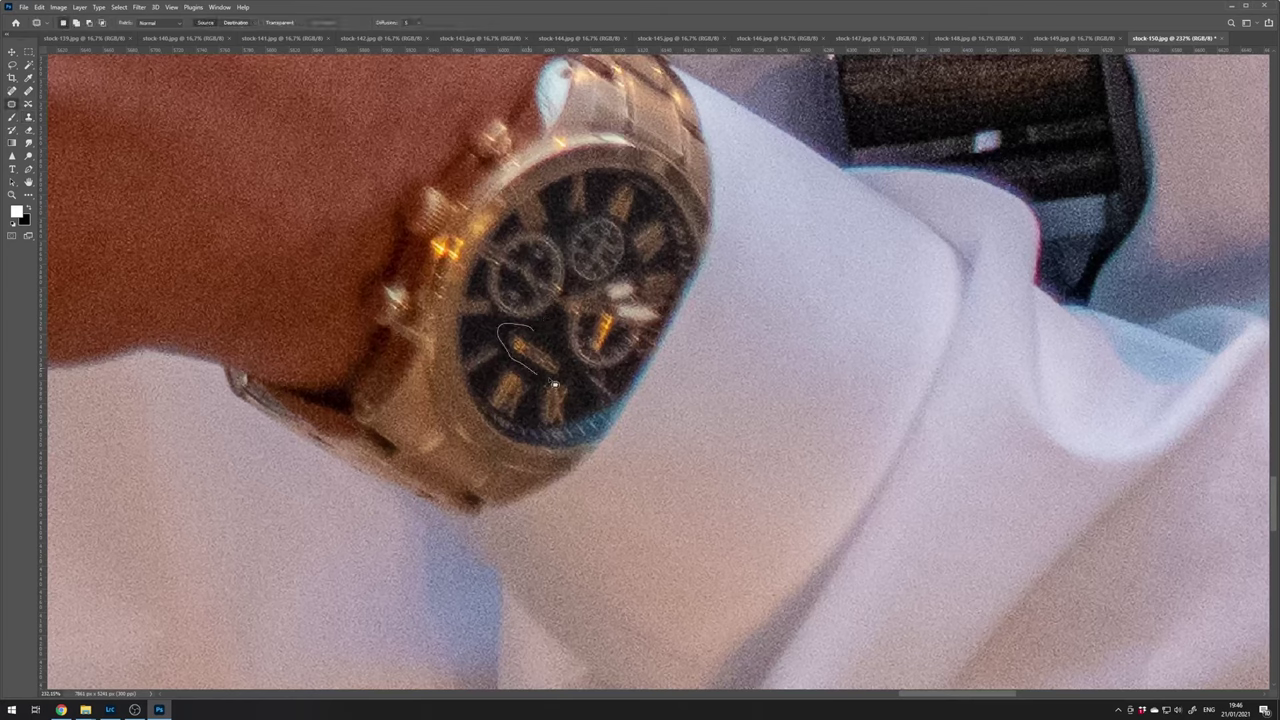
Patch out the gold marking on the watch dial in stock-150.jpg with clean dial texture and clear the selection
drag(535, 352, 627, 371)
key(ctrl+d)
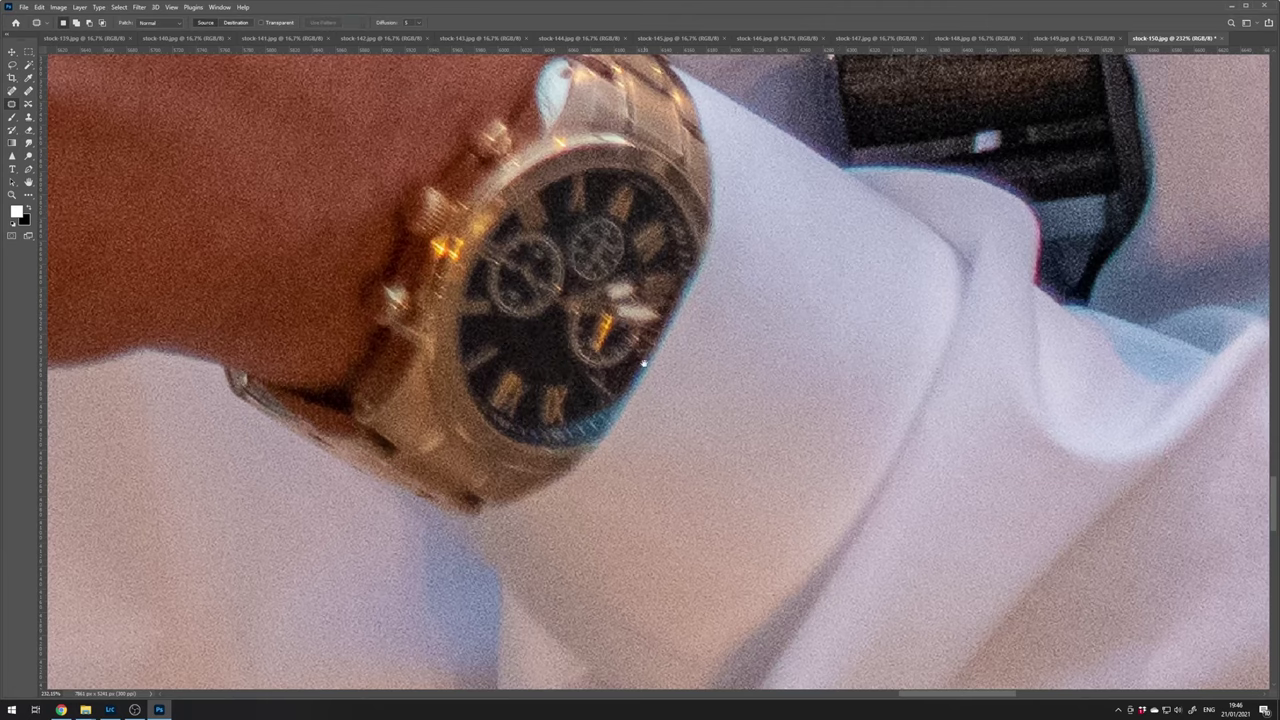
scroll(627, 371, down, 8)
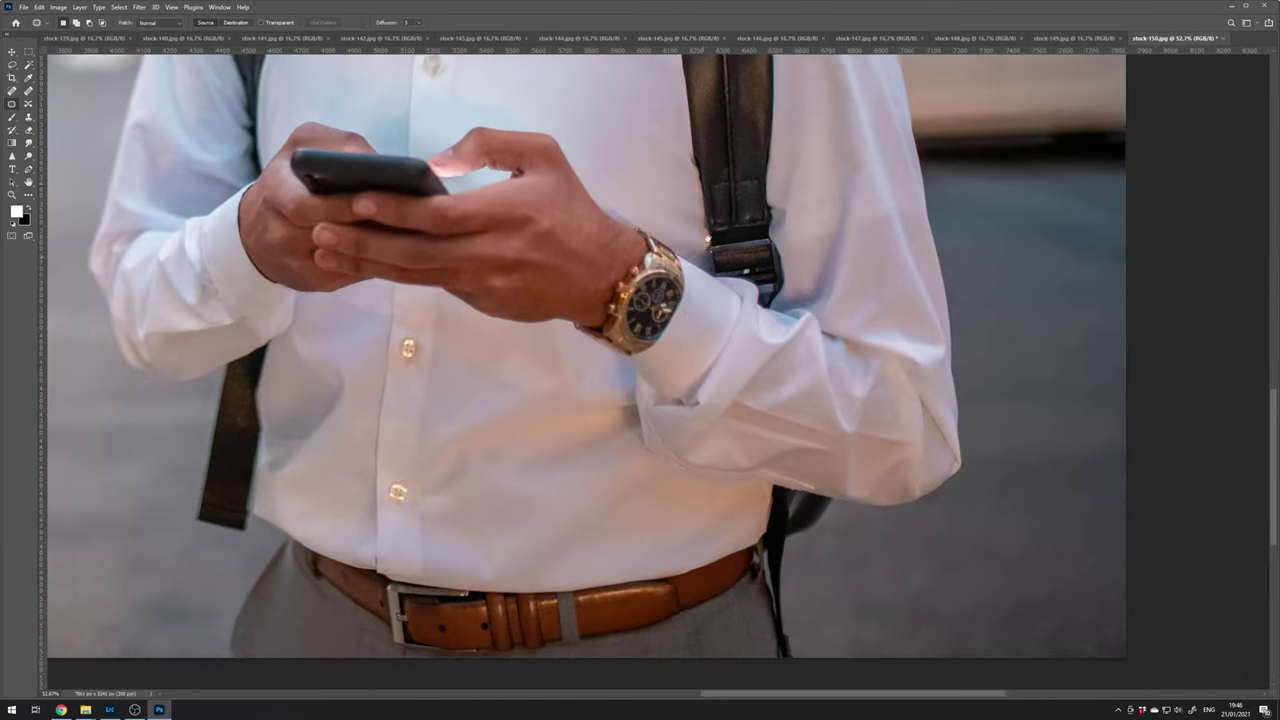
Inspect the shirt, belt, phone, backpack strap and face in stock-150.jpg for remaining logos or blemishes
drag(738, 135, 791, 52)
scroll(503, 513, up, 4)
scroll(505, 513, up, 1)
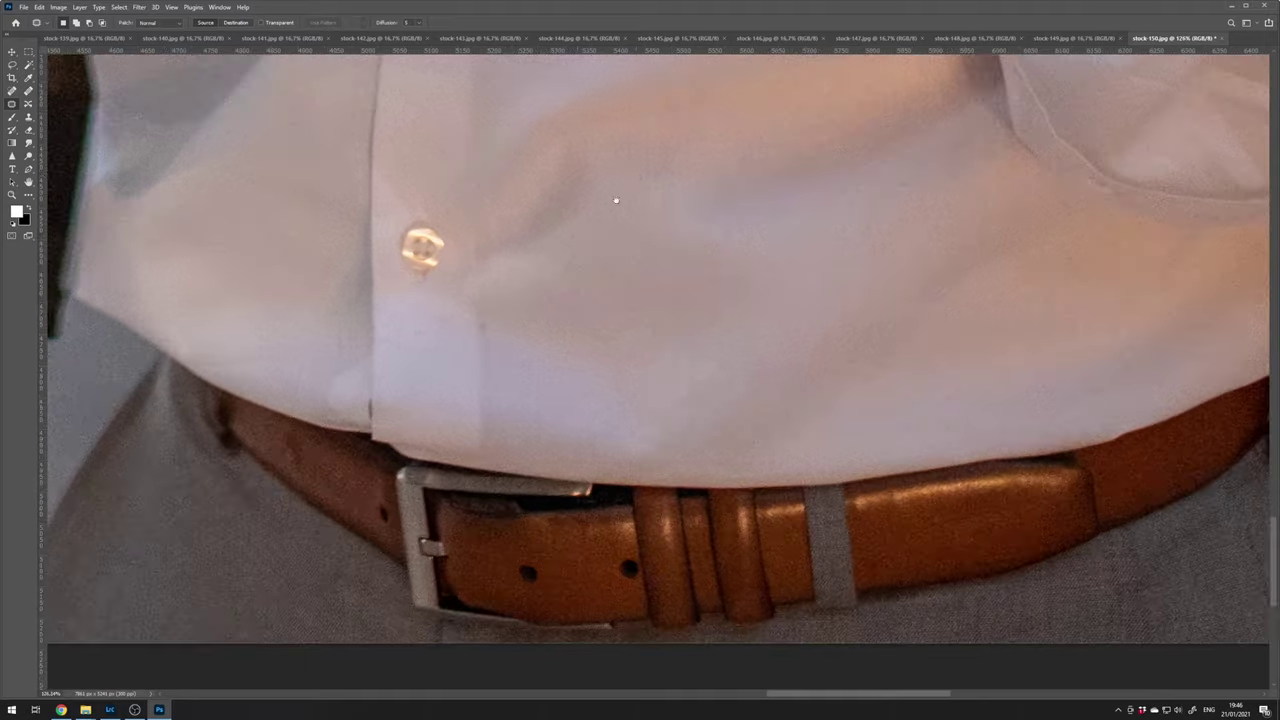
drag(588, 316, 530, 570)
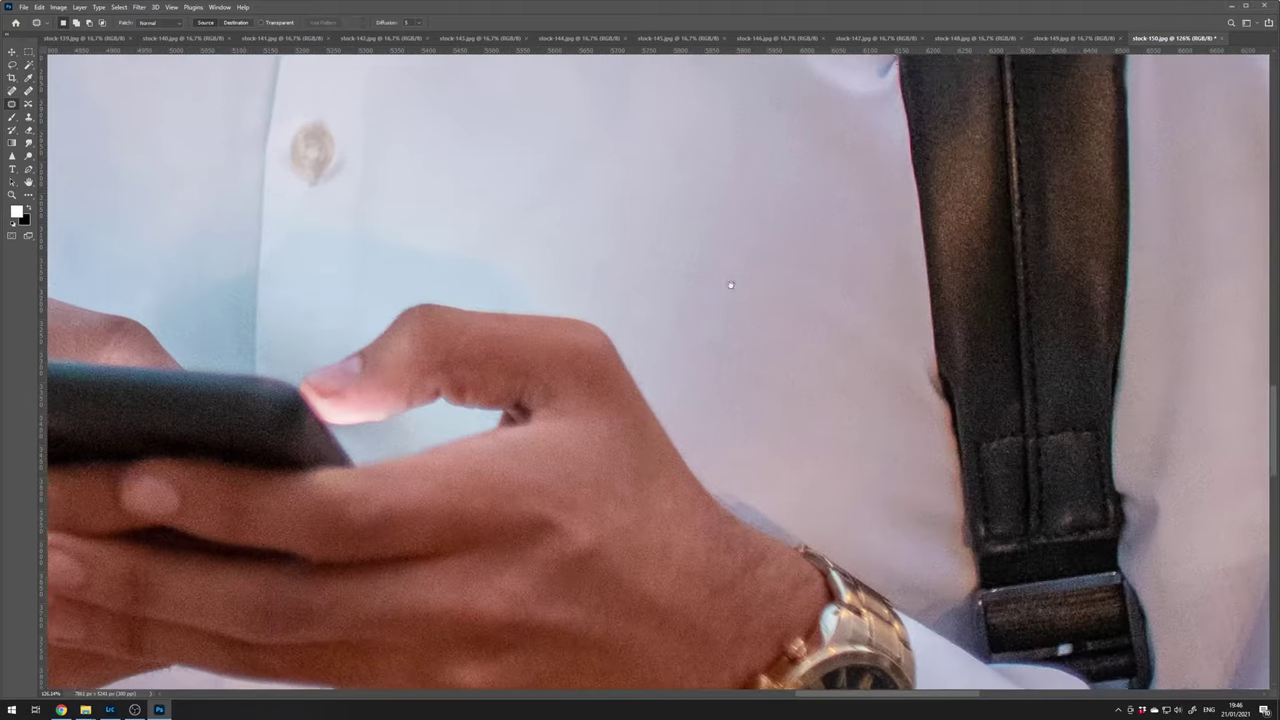
scroll(738, 288, down, 6)
drag(716, 161, 615, 366)
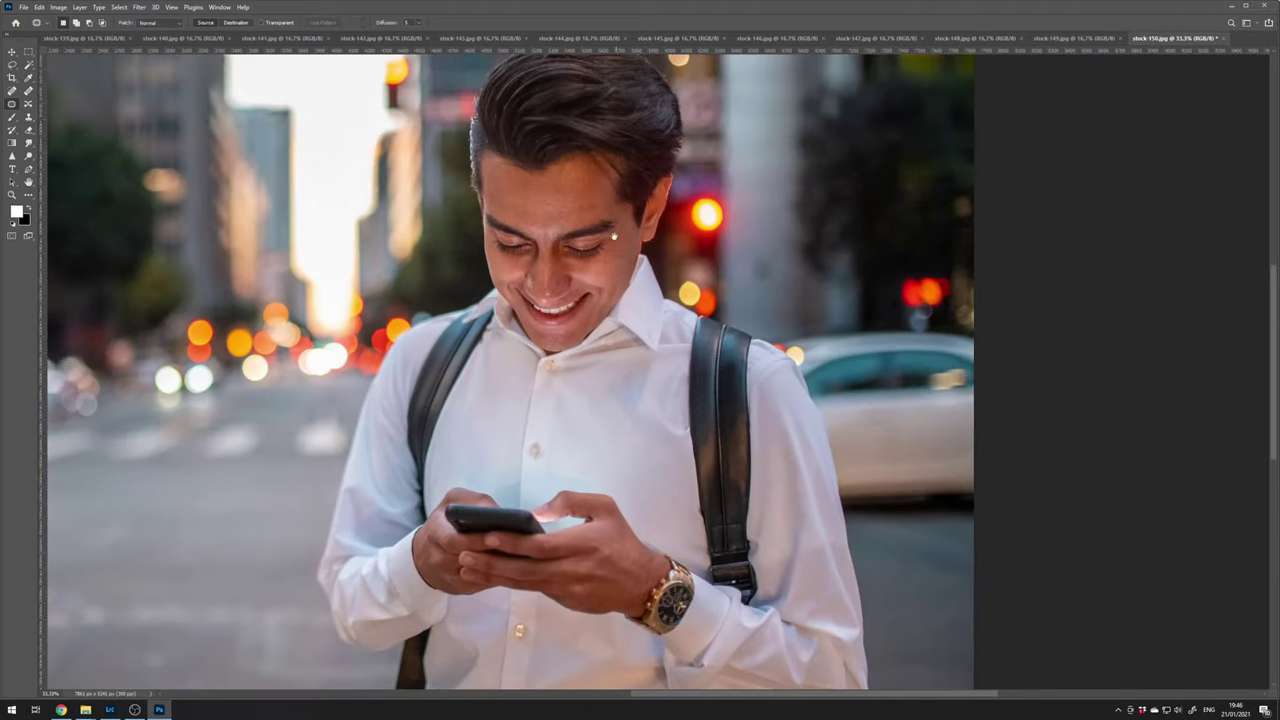
scroll(566, 188, up, 5)
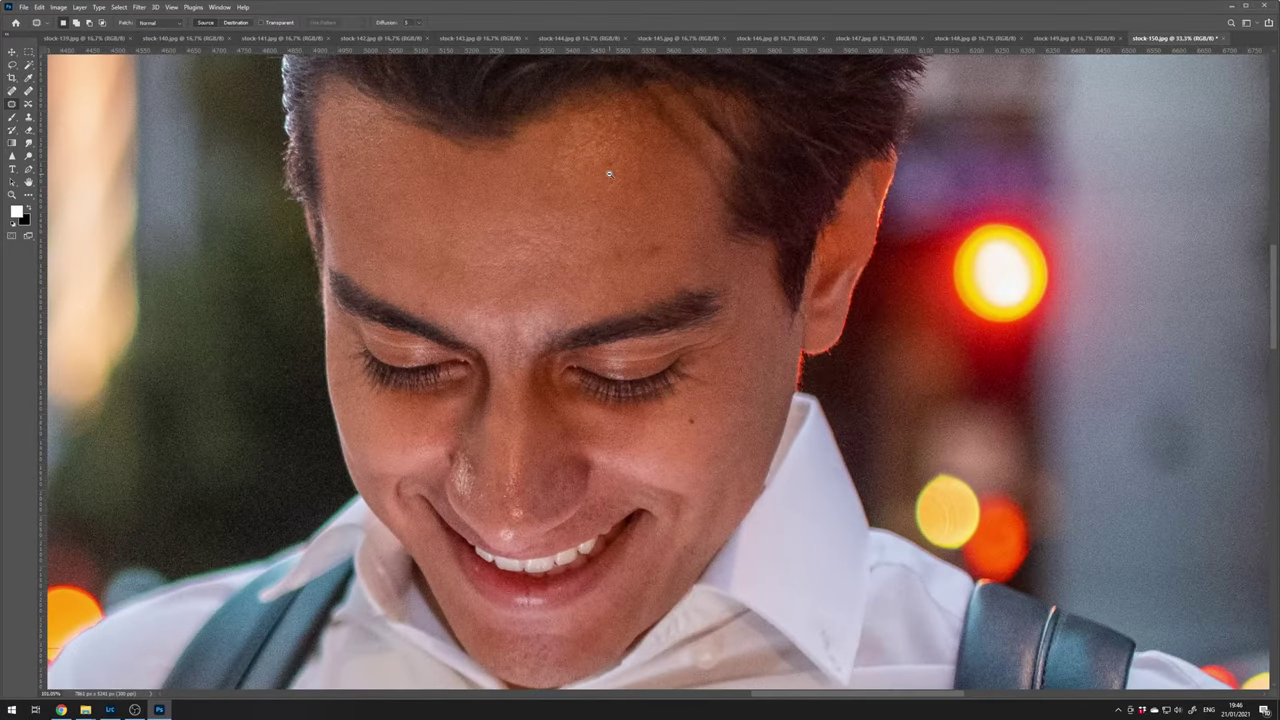
key(ctrl+0)
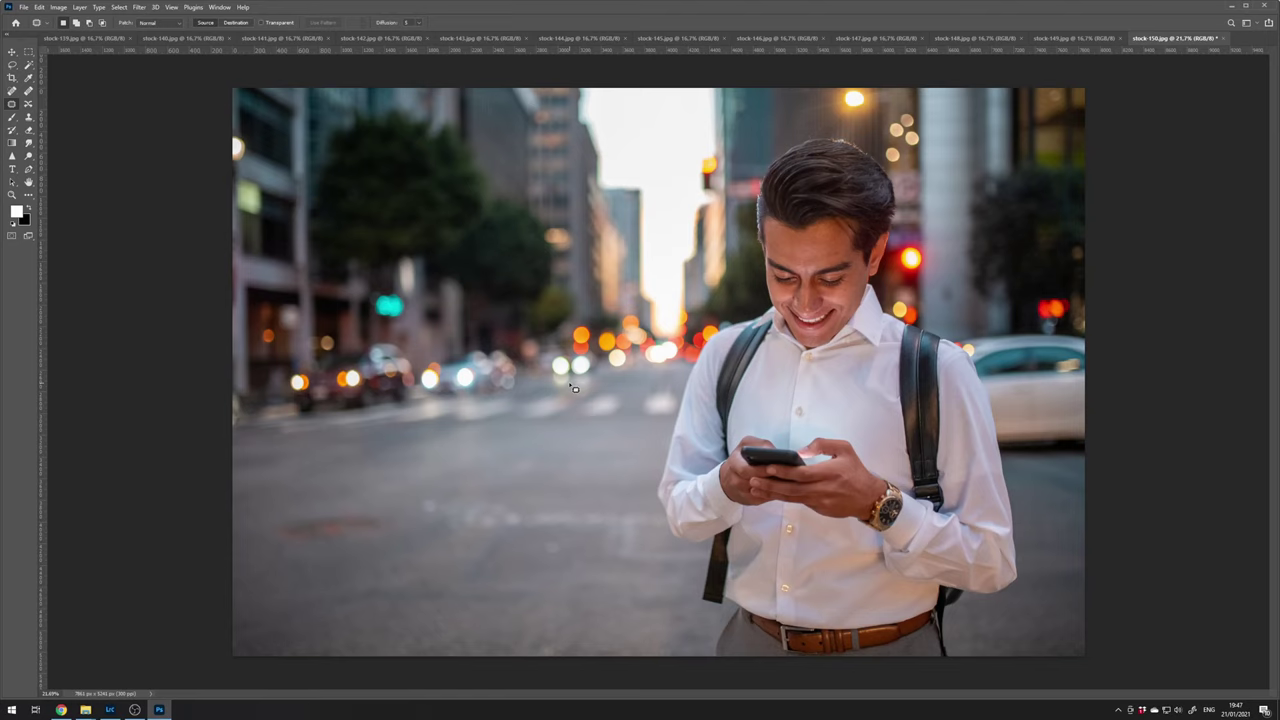
Duplicate the layer in stock-150.jpg, merge it back, save the JPEG at quality 12 and close the file
key(ctrl+j)
key(ctrl+e)
key(ctrl+s)
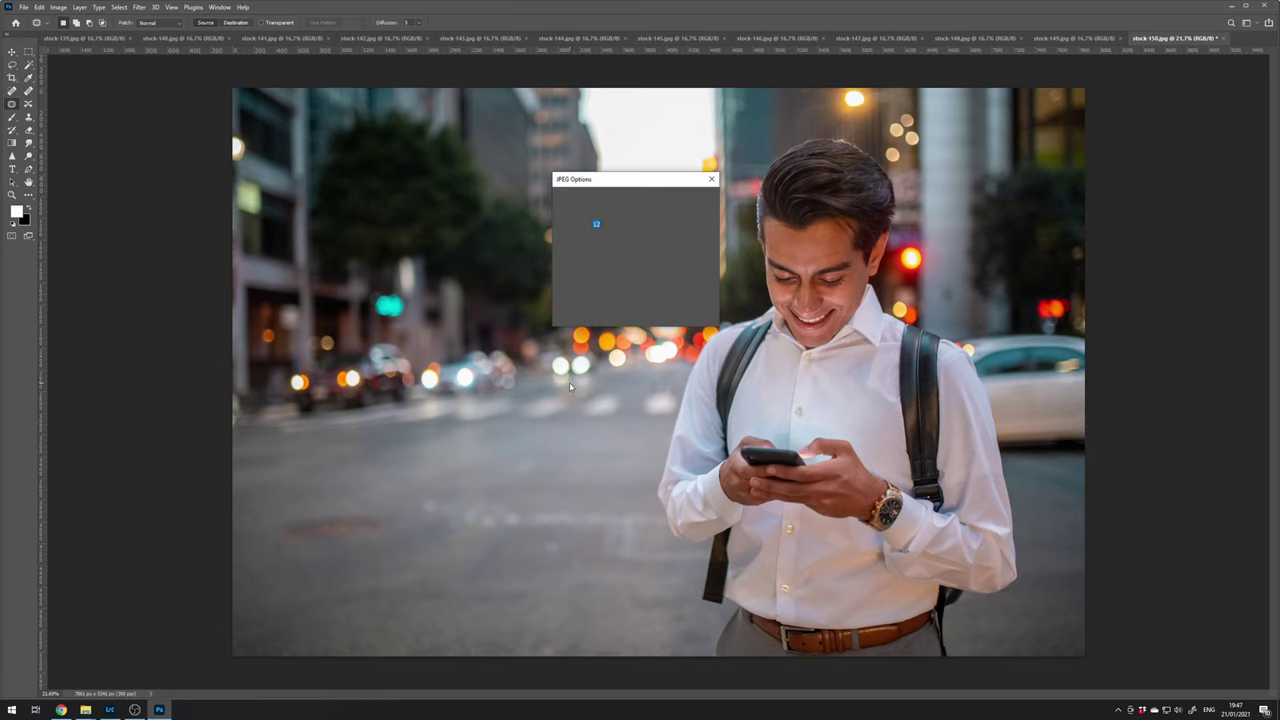
key(Return)
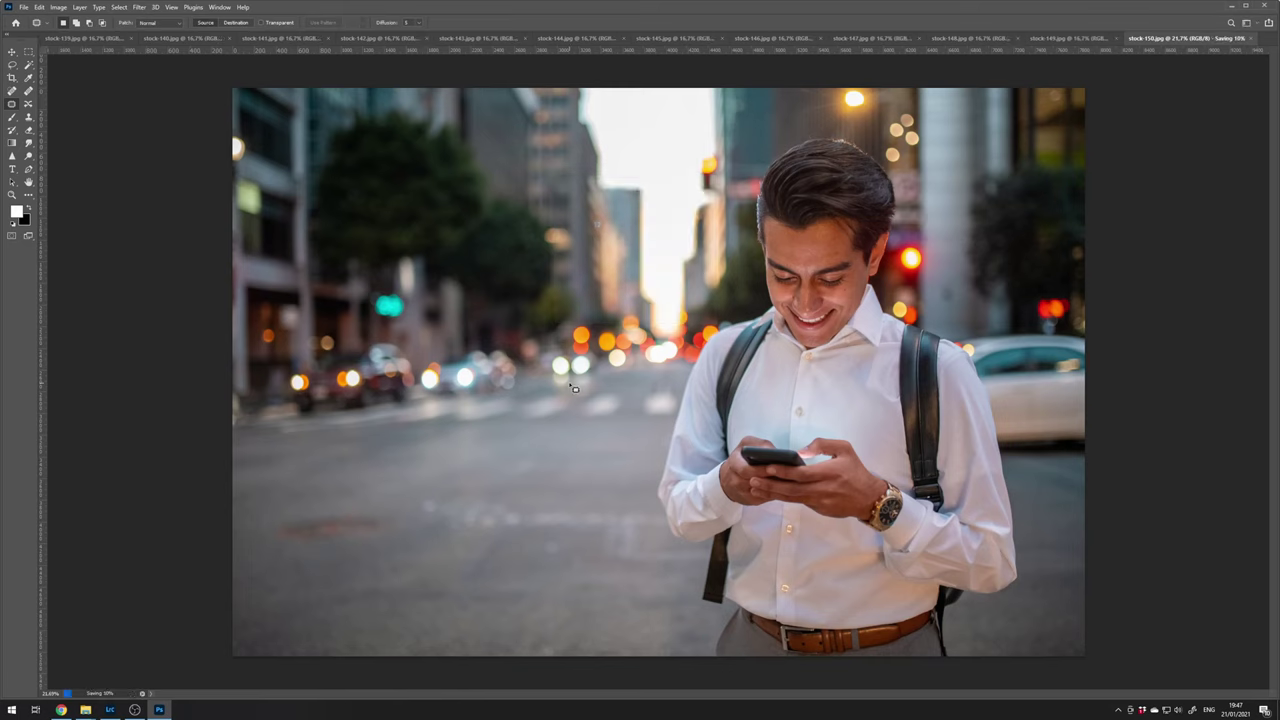
key(ctrl+w)
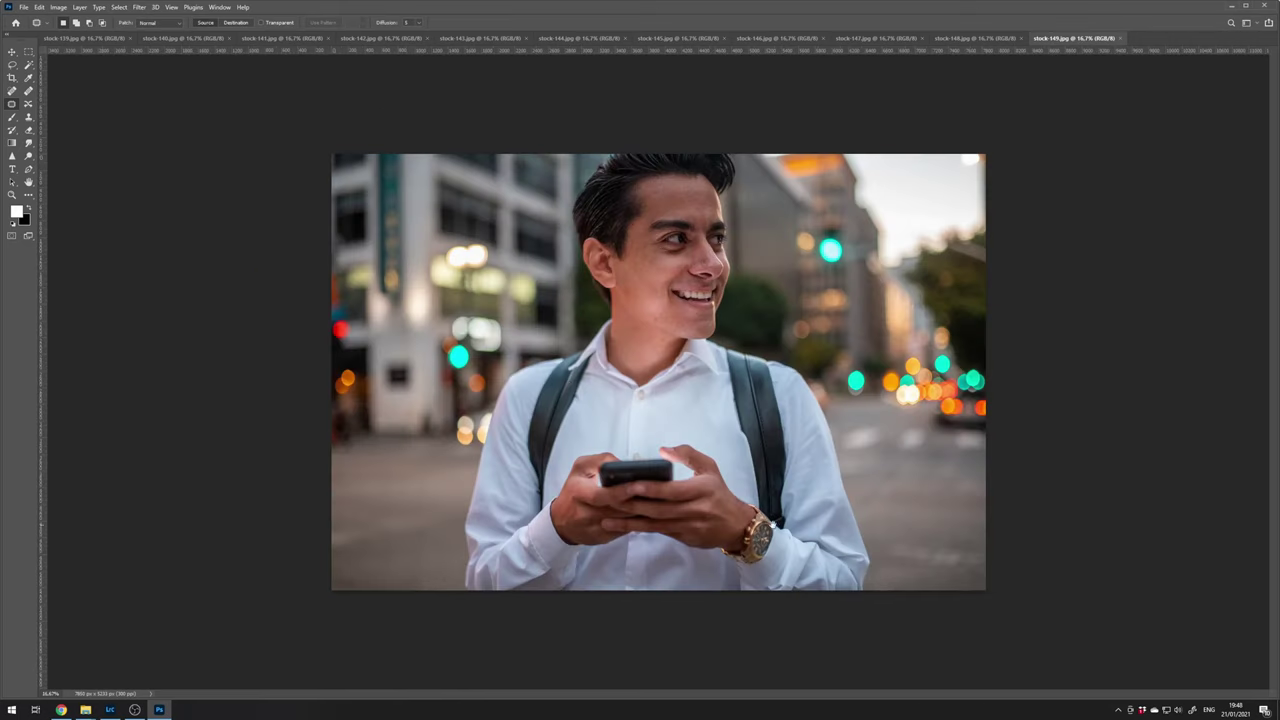
Outline the gold brand marking on the watch dial in stock-149.jpg with the Patch tool
scroll(764, 563, up, 5)
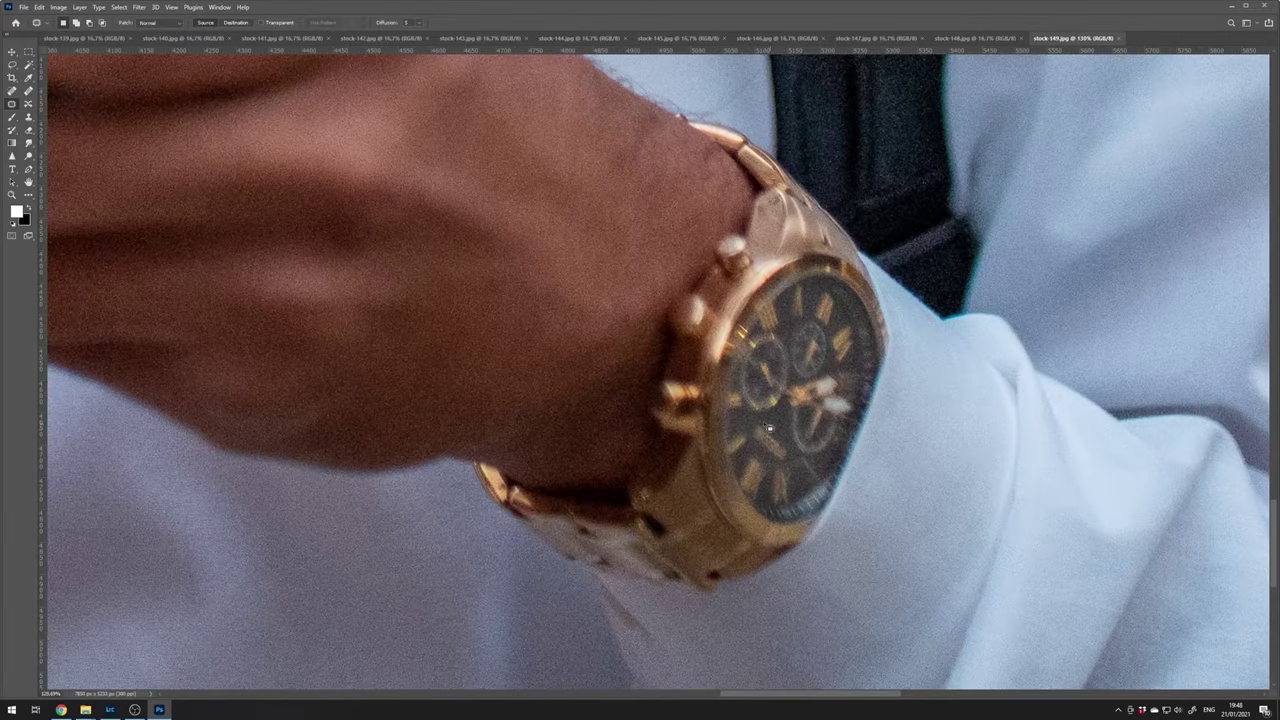
mouse_move(758, 448)
mouse_down()
mouse_move(786, 468)
mouse_move(797, 452)
mouse_move(785, 450)
mouse_up()
key(shift+BackSpace)
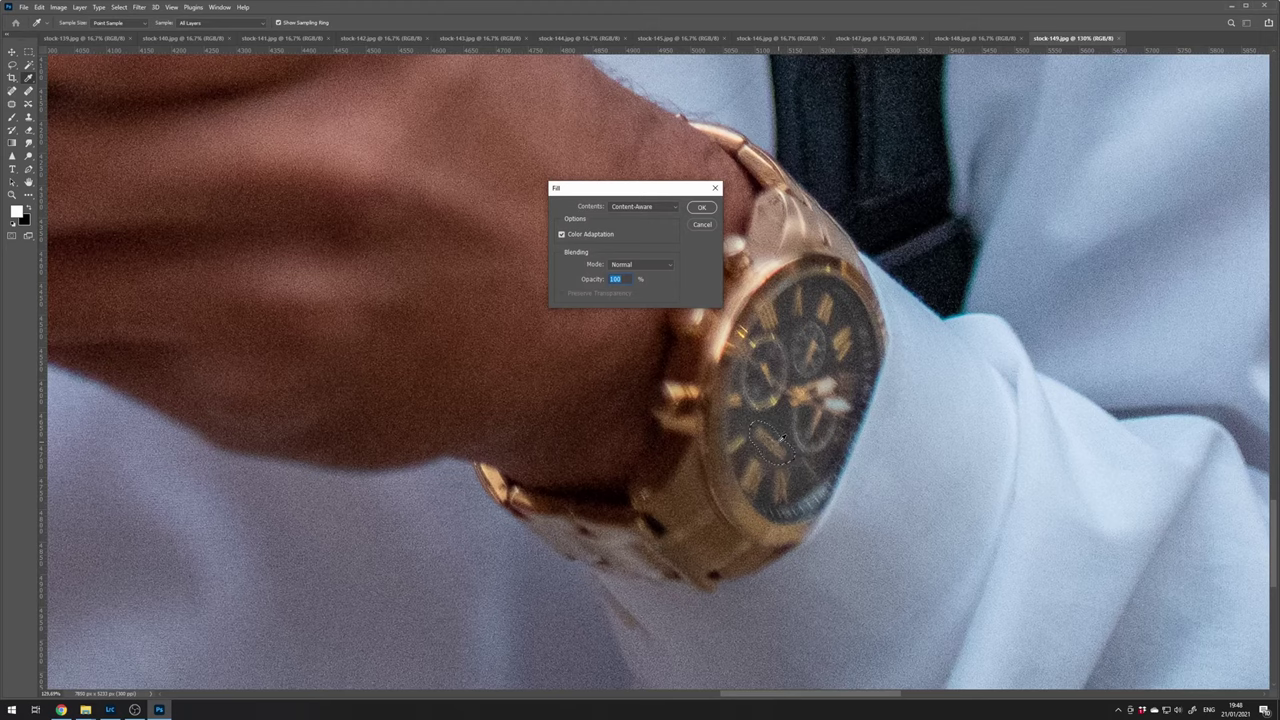
key(Return)
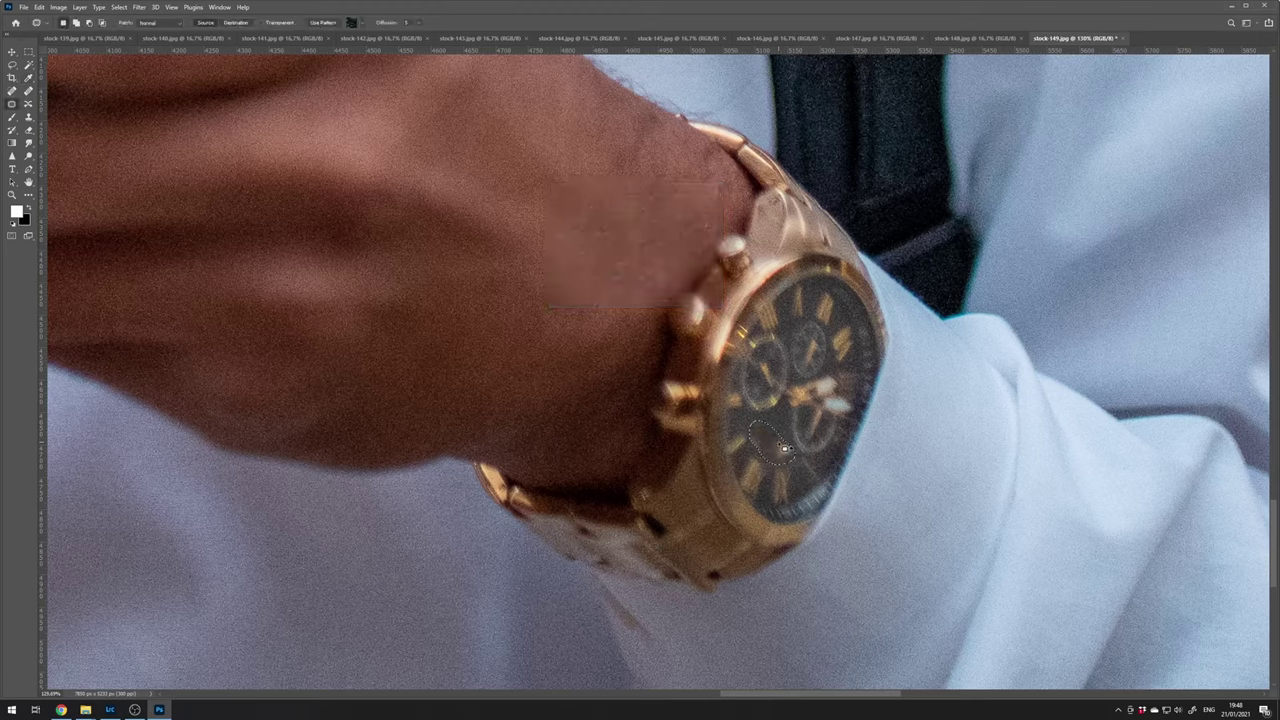
key(ctrl+z)
Patch the outlined marking on the watch dial with cleaner texture and clear the selection
drag(770, 445, 588, 416)
key(ctrl+d)
Save the retouched stock-149.jpg at JPEG quality 12 and close it
drag(990, 321, 762, 377)
scroll(613, 137, down, 10)
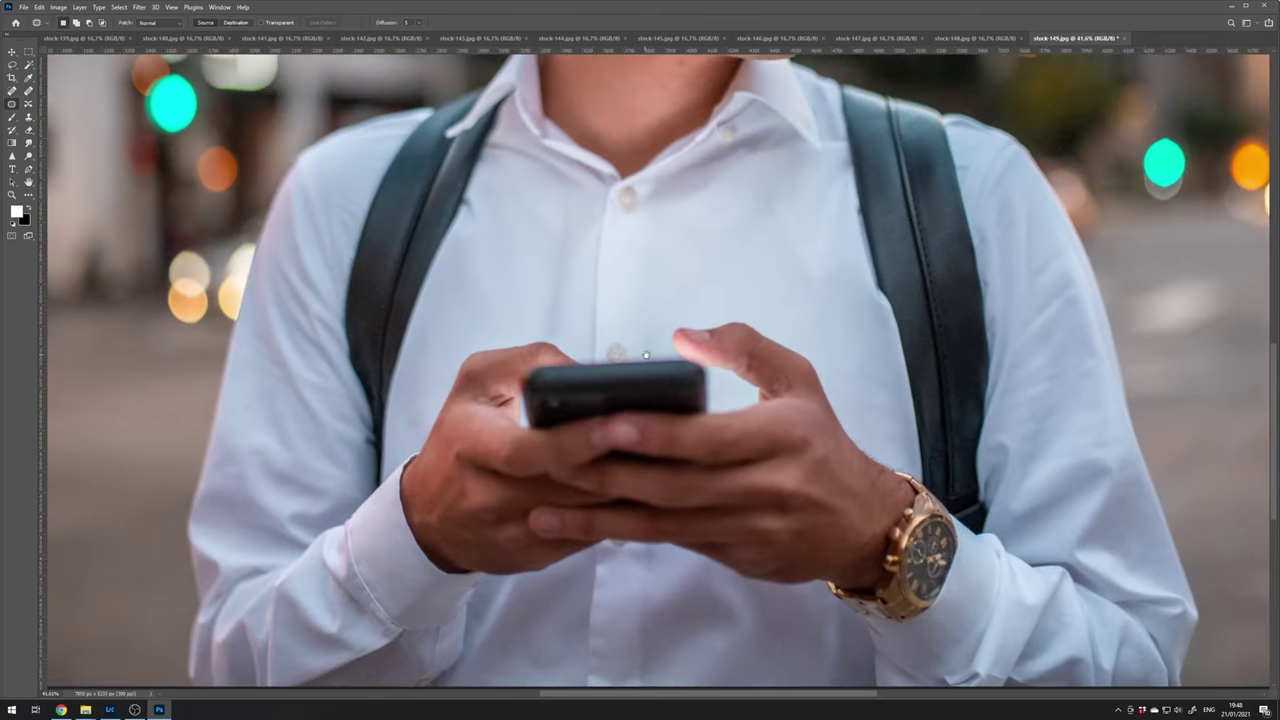
scroll(726, 422, down, 2)
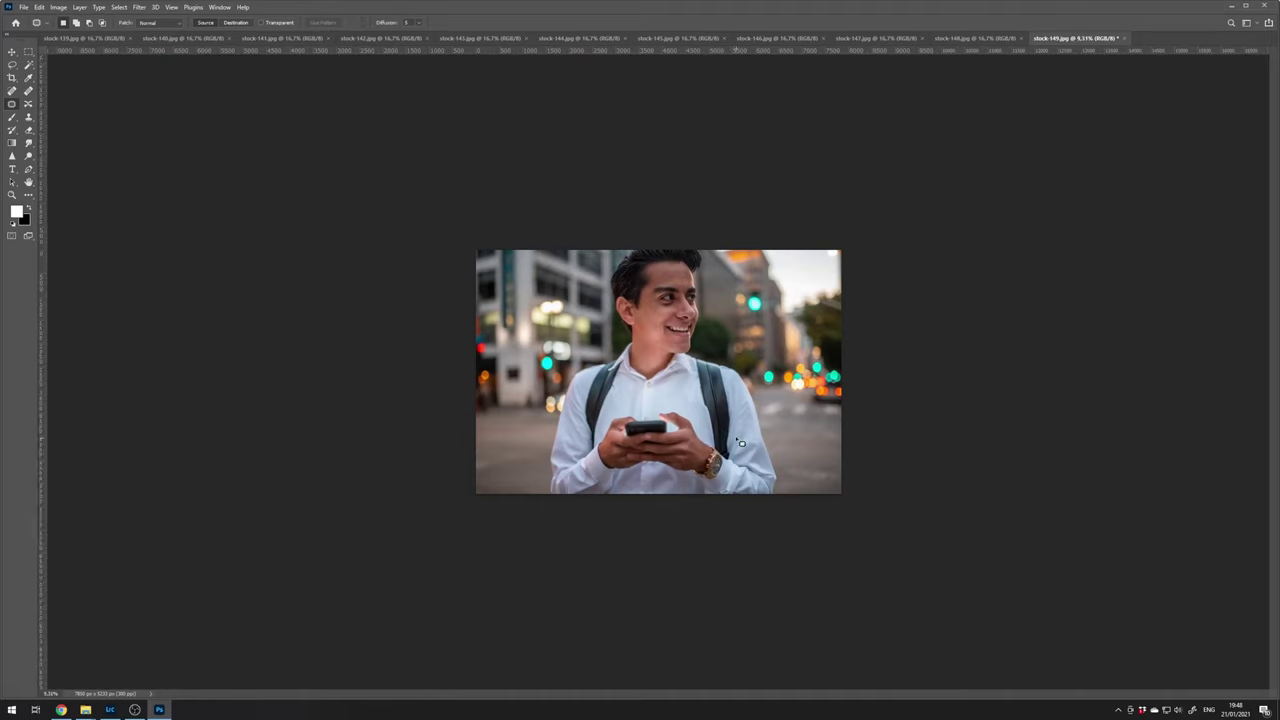
key(ctrl+j)
key(ctrl+z)
key(ctrl+s)
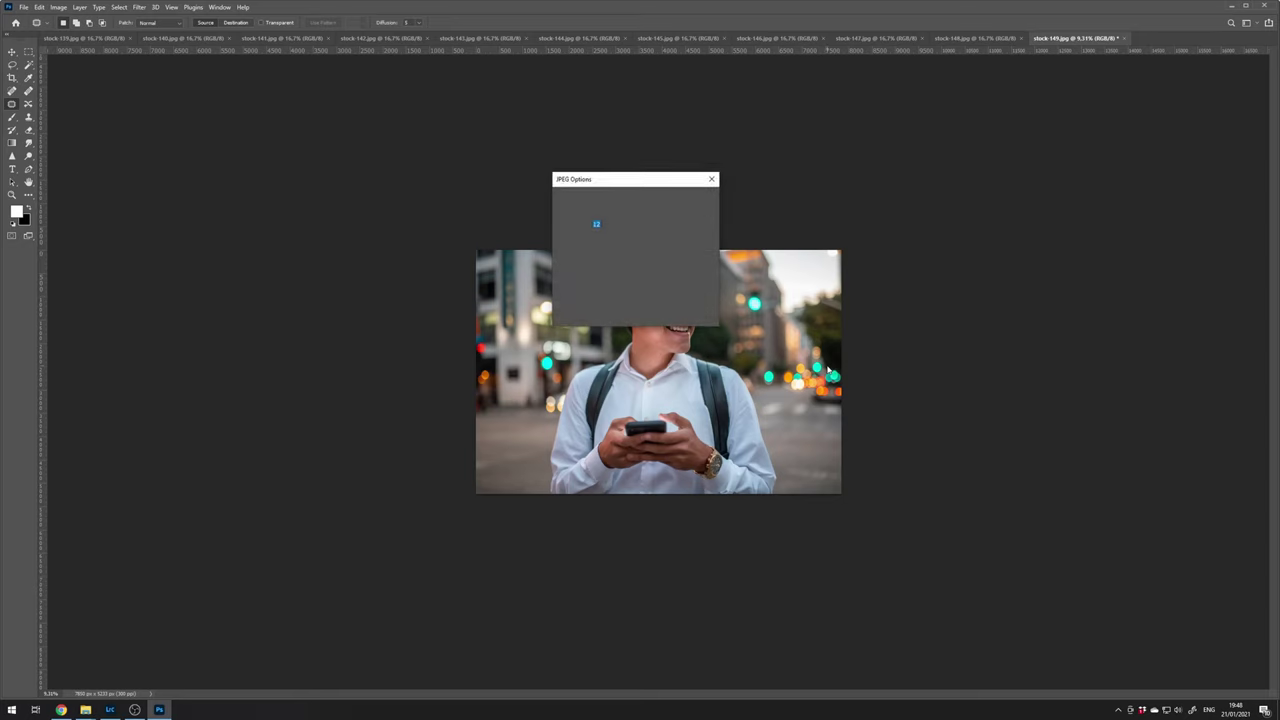
key(Return)
key(ctrl+w)
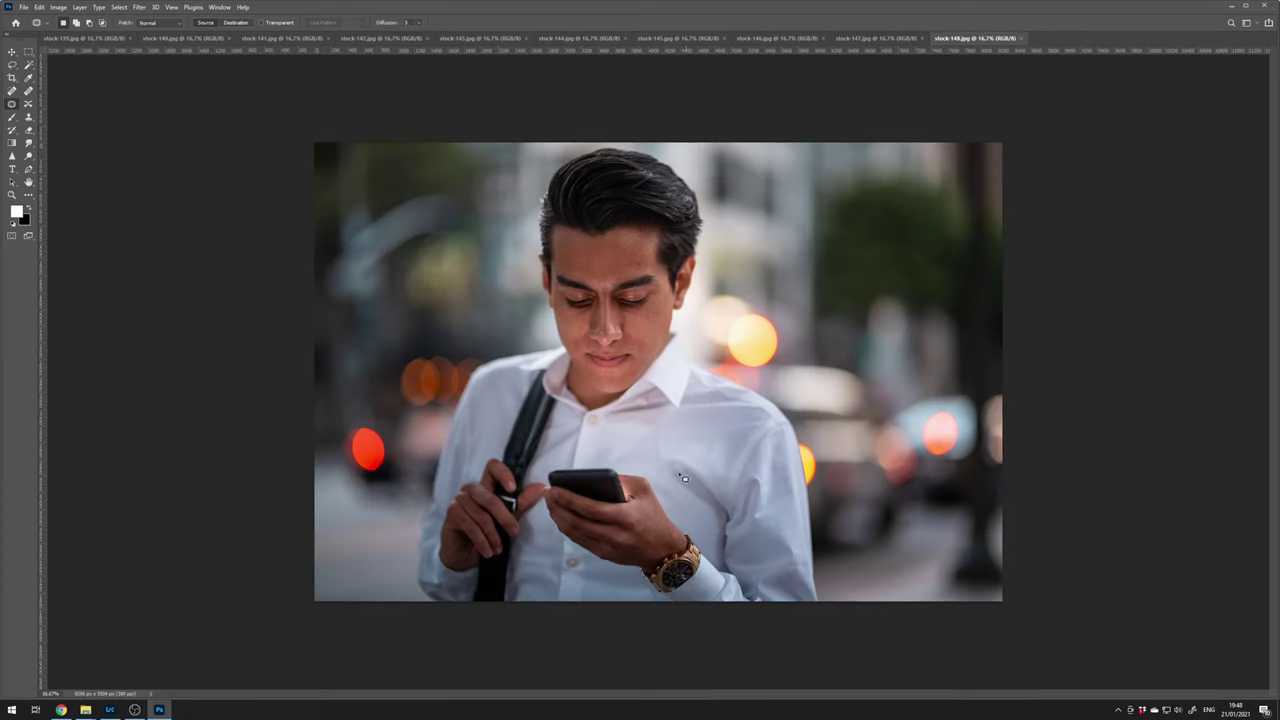
Clone away the small detail on the phone's edge beside the hand in stock-148.jpg
drag(601, 503, 687, 367)
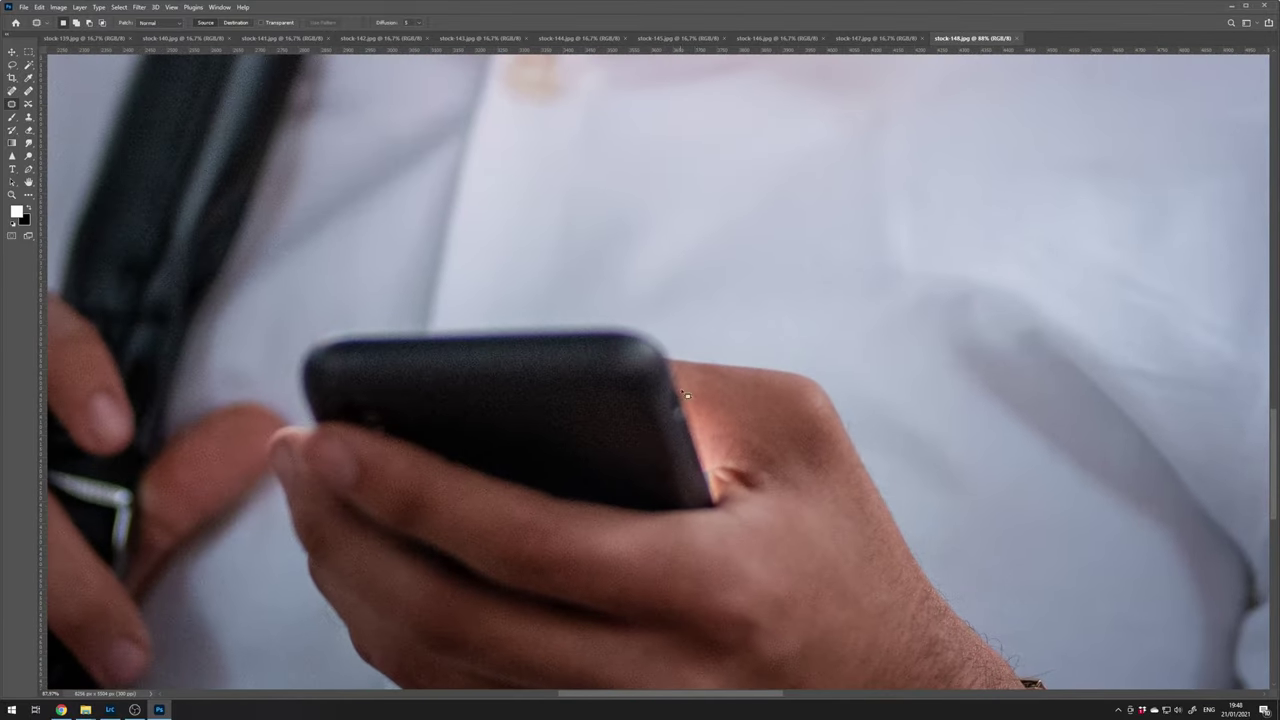
key(s)
alt+click(680, 418)
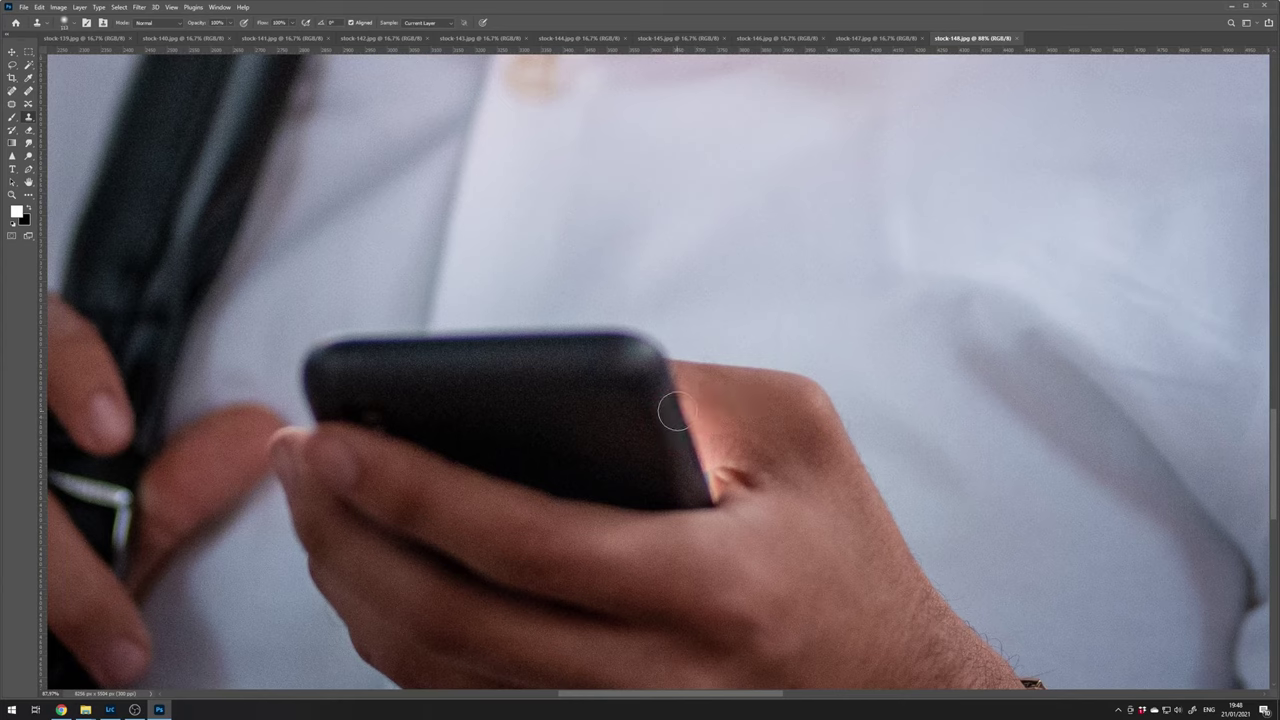
click(674, 409)
Patch out the brand name on the watch dial in stock-148.jpg with clean black dial texture and clear the selection
scroll(832, 289, down, 2)
drag(780, 440, 500, 190)
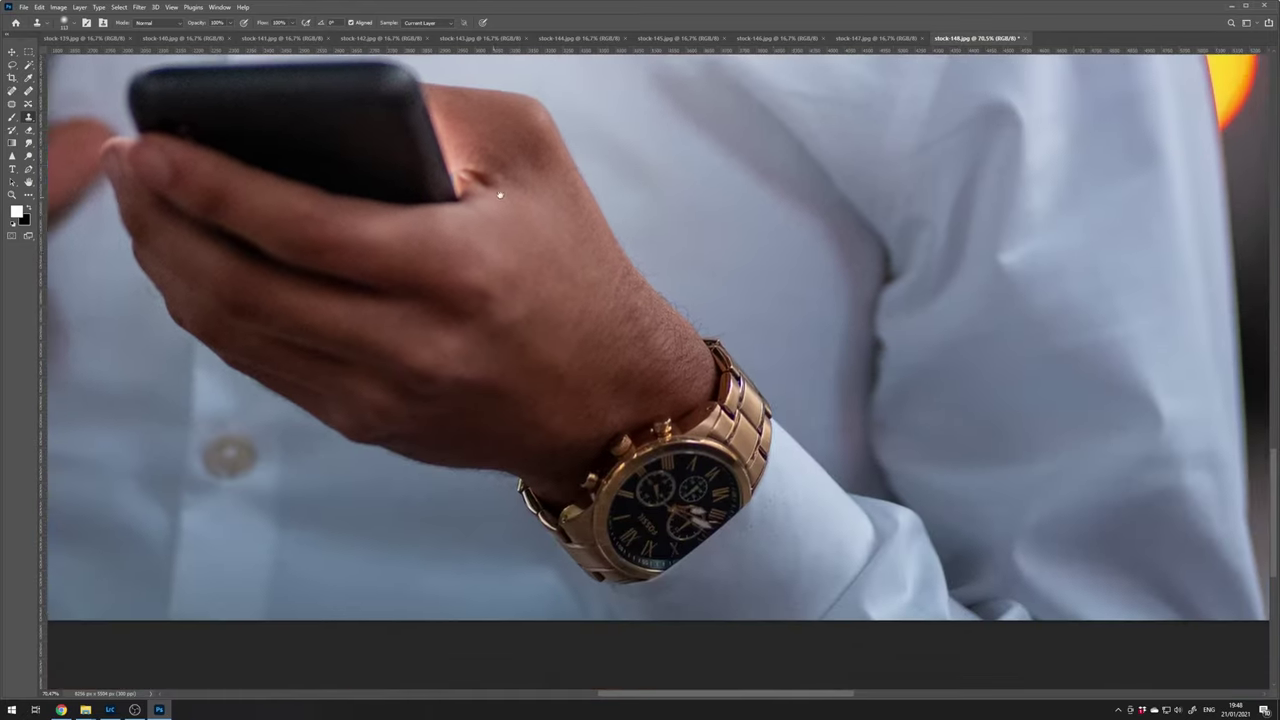
drag(579, 458, 508, 268)
scroll(589, 368, up, 6)
key(j)
mouse_move(550, 274)
mouse_down()
mouse_move(521, 293)
mouse_move(578, 368)
mouse_move(603, 333)
mouse_move(552, 274)
mouse_up()
drag(553, 327, 452, 268)
key(ctrl+d)
Save the retouched stock-148.jpg at JPEG quality 12 and close it
scroll(793, 372, down, 15)
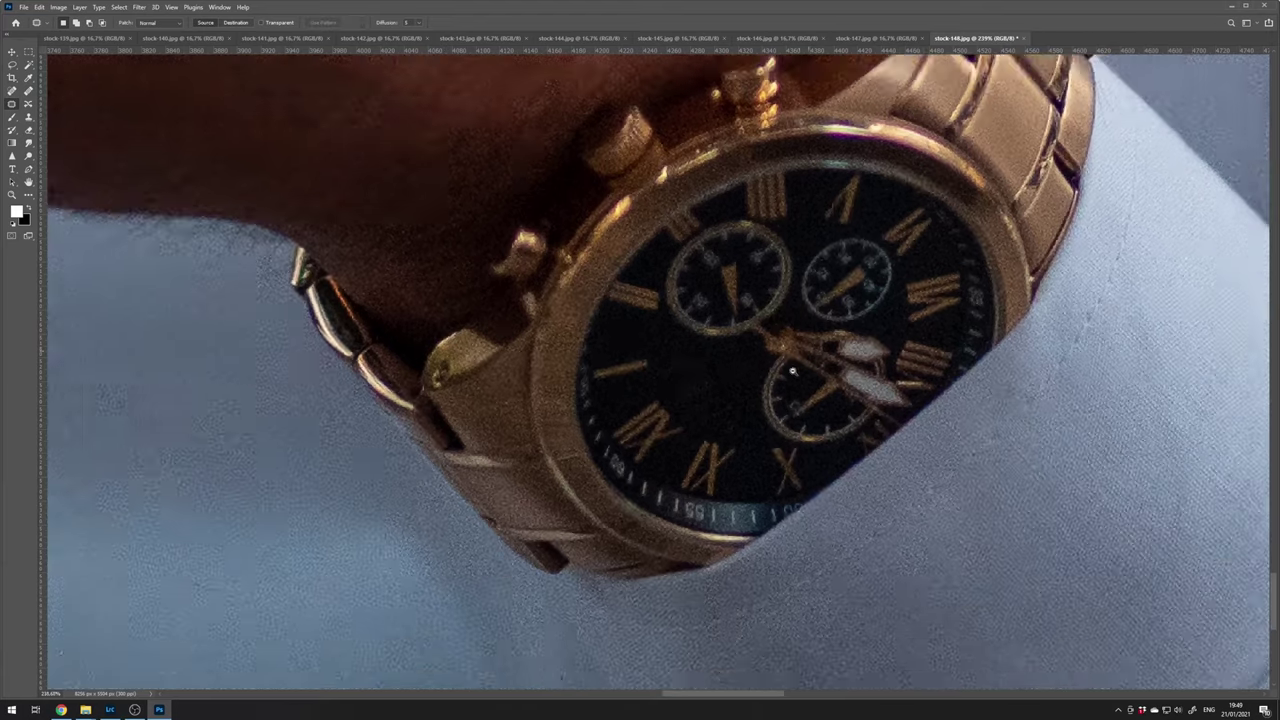
scroll(648, 421, up, 1)
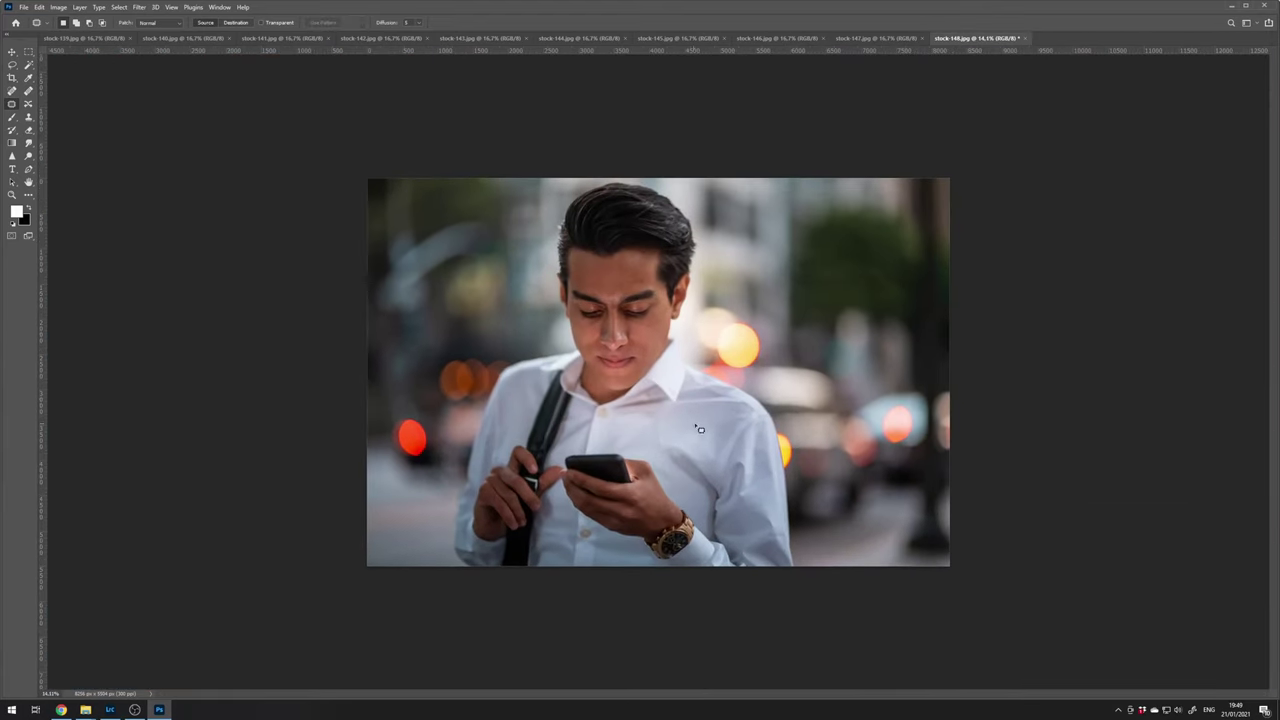
key(ctrl+s)
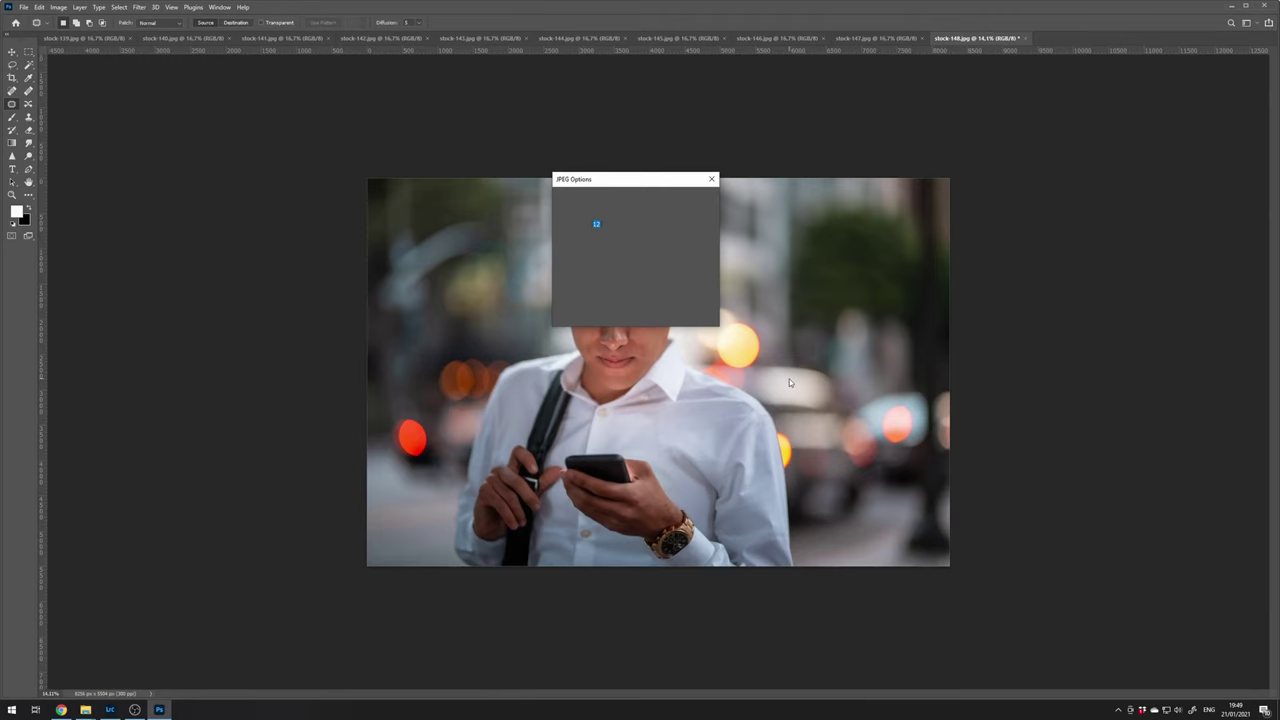
key(Return)
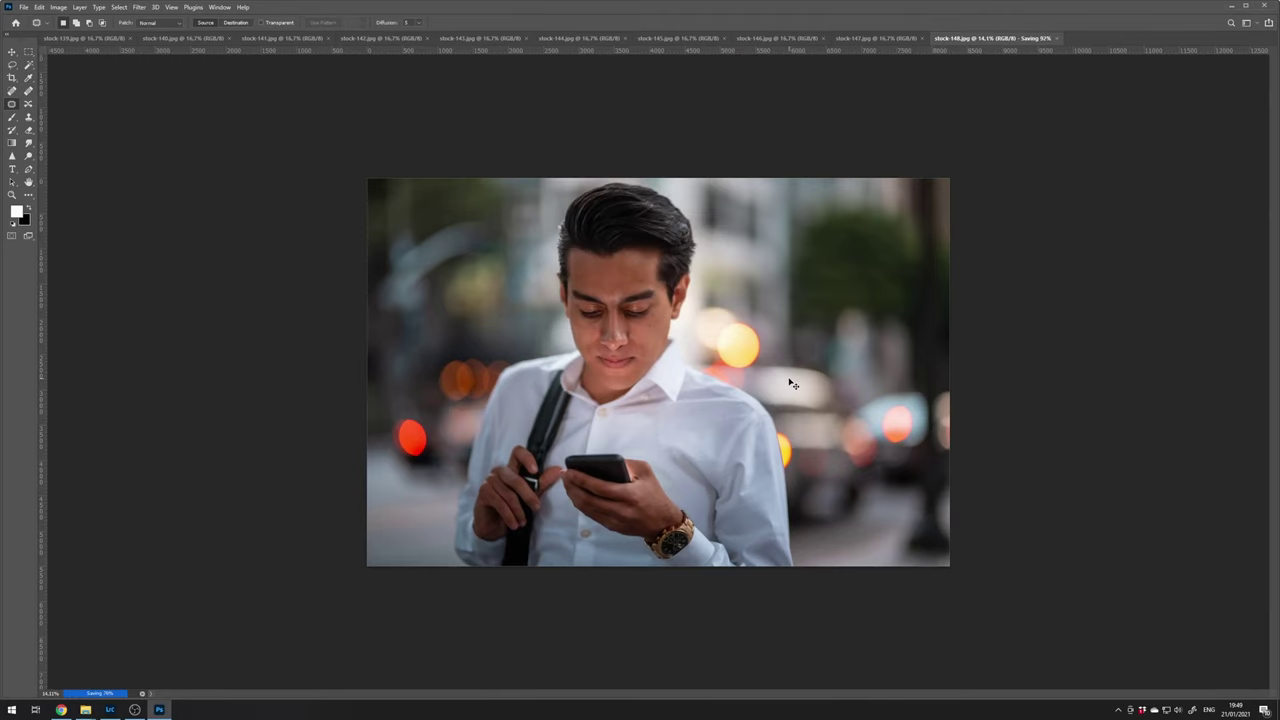
key(ctrl+w)
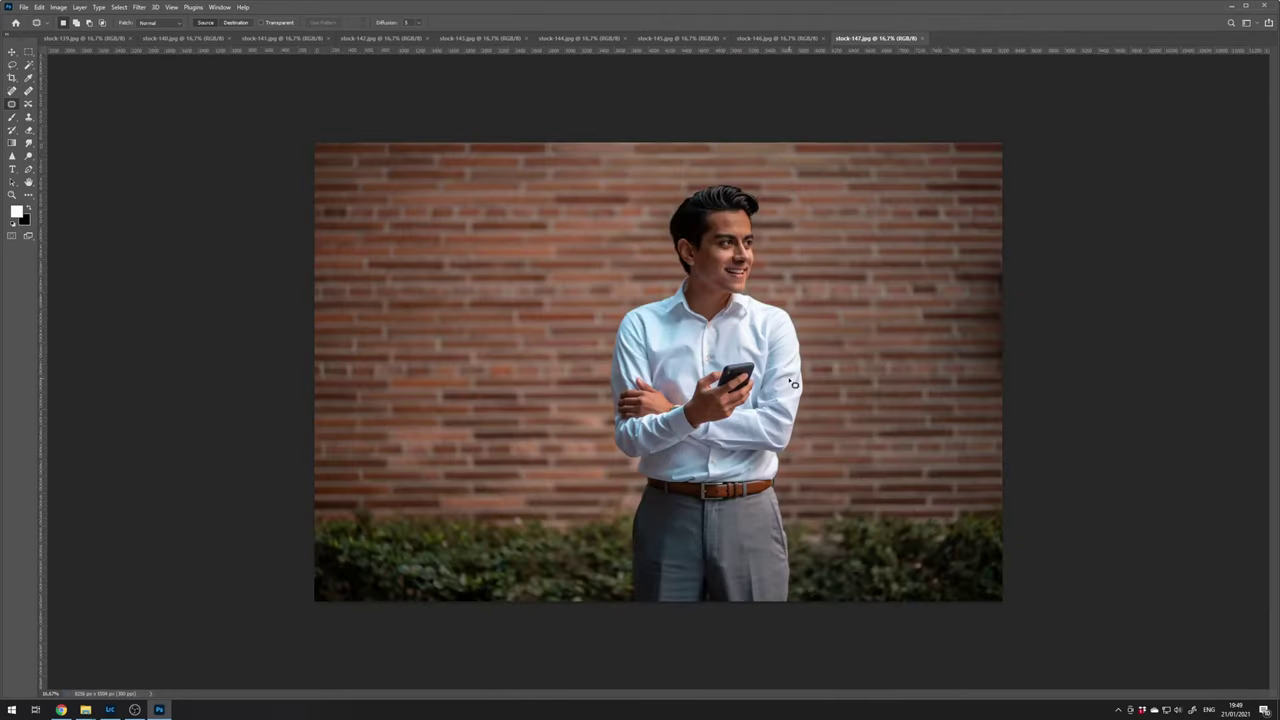
Switch to the cyclist image stock-145.jpg, duplicate its layer and merge the copy back down
click(757, 38)
click(665, 38)
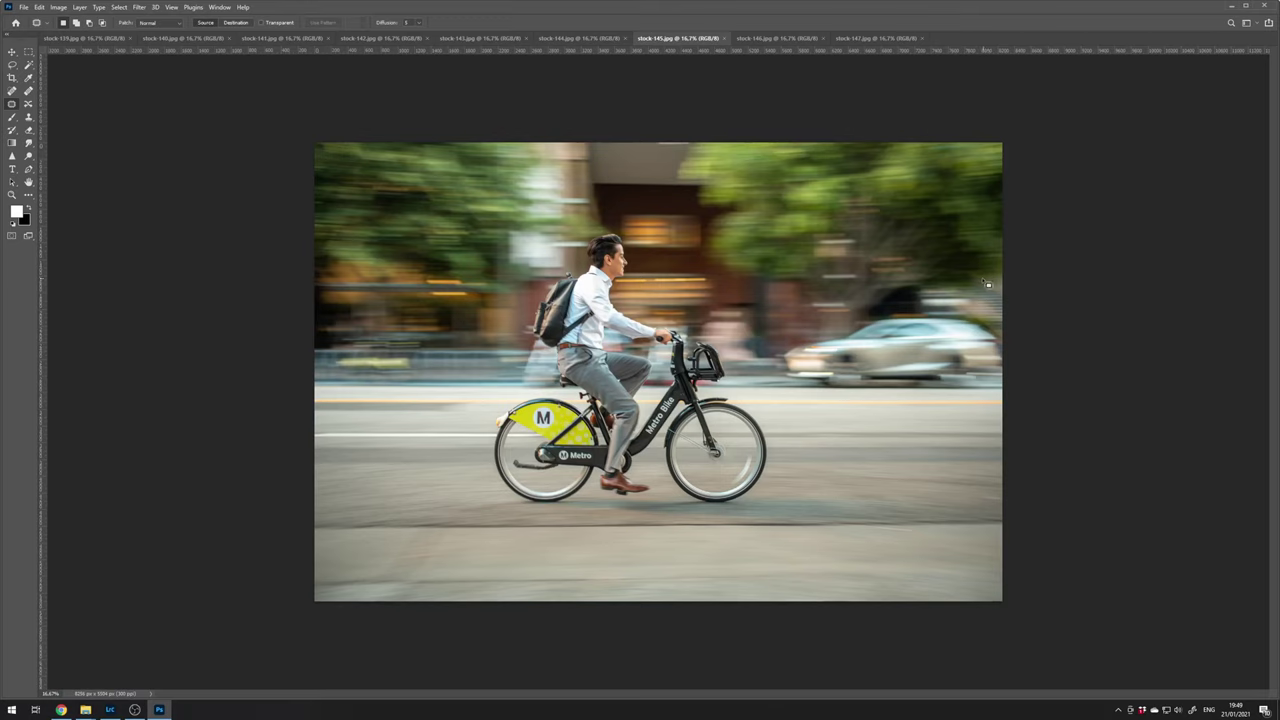
key(ctrl+j)
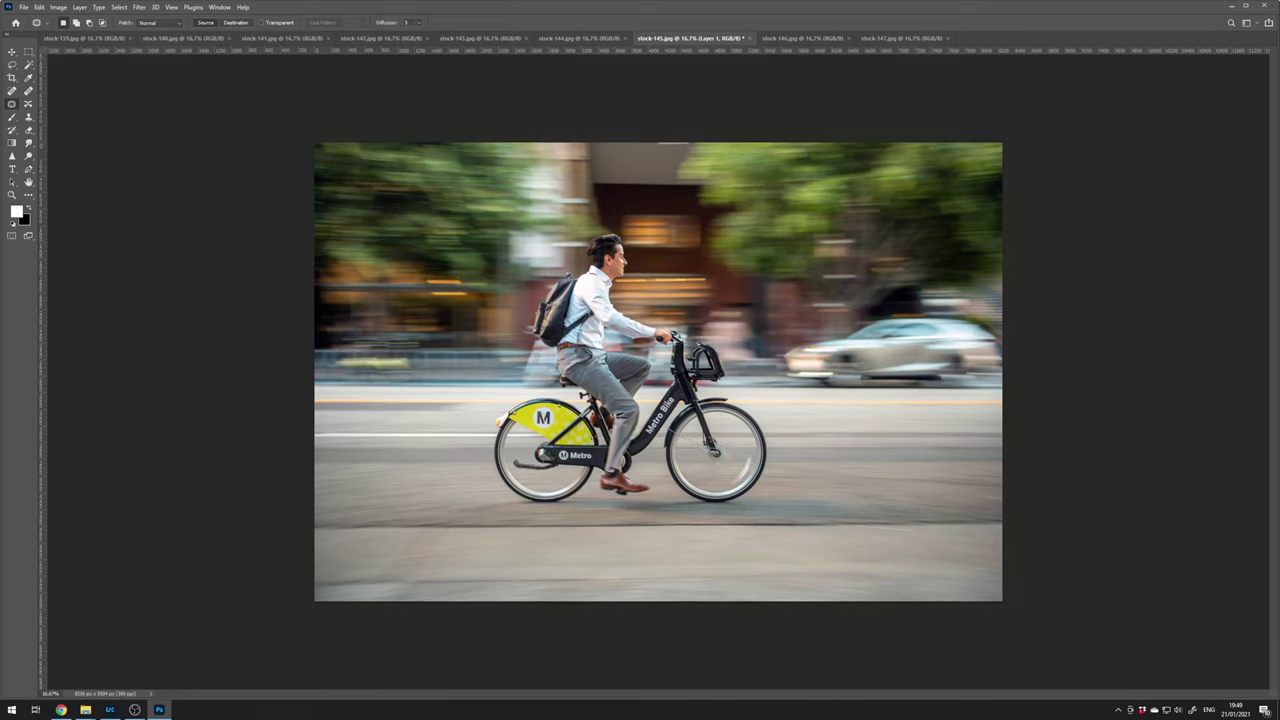
key(ctrl+e)
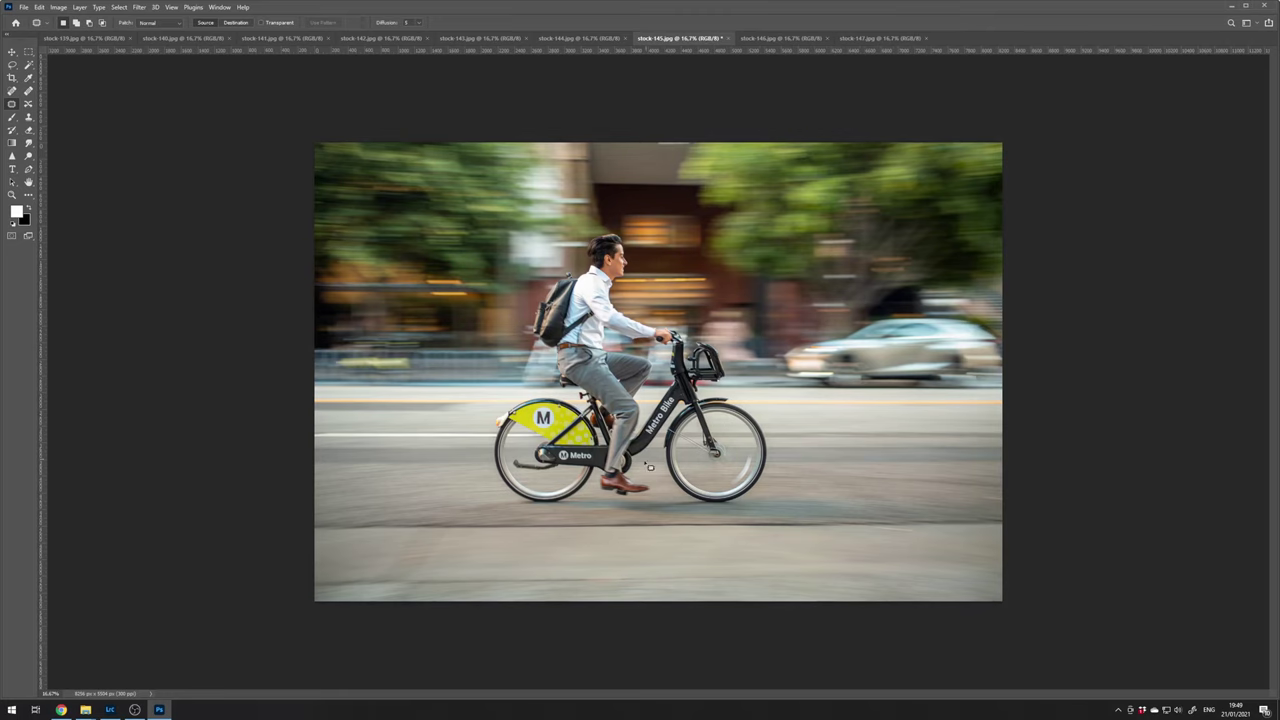
Outline the word "Bike" on the bicycle's frame tube with the Patch tool
drag(643, 449, 717, 369)
scroll(718, 369, up, 4)
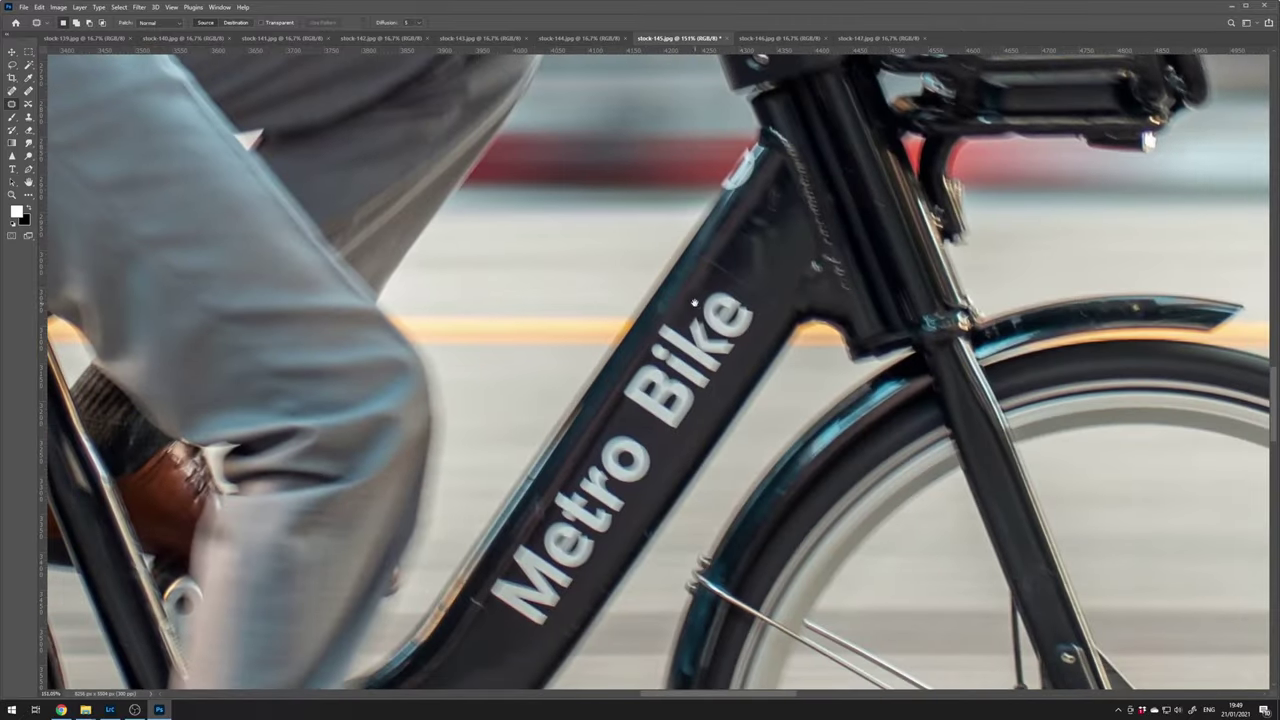
mouse_move(744, 292)
mouse_down()
mouse_move(703, 299)
mouse_move(651, 332)
mouse_move(621, 400)
mouse_move(692, 439)
mouse_move(782, 329)
mouse_move(756, 300)
mouse_up()
key(shift+BackSpace)
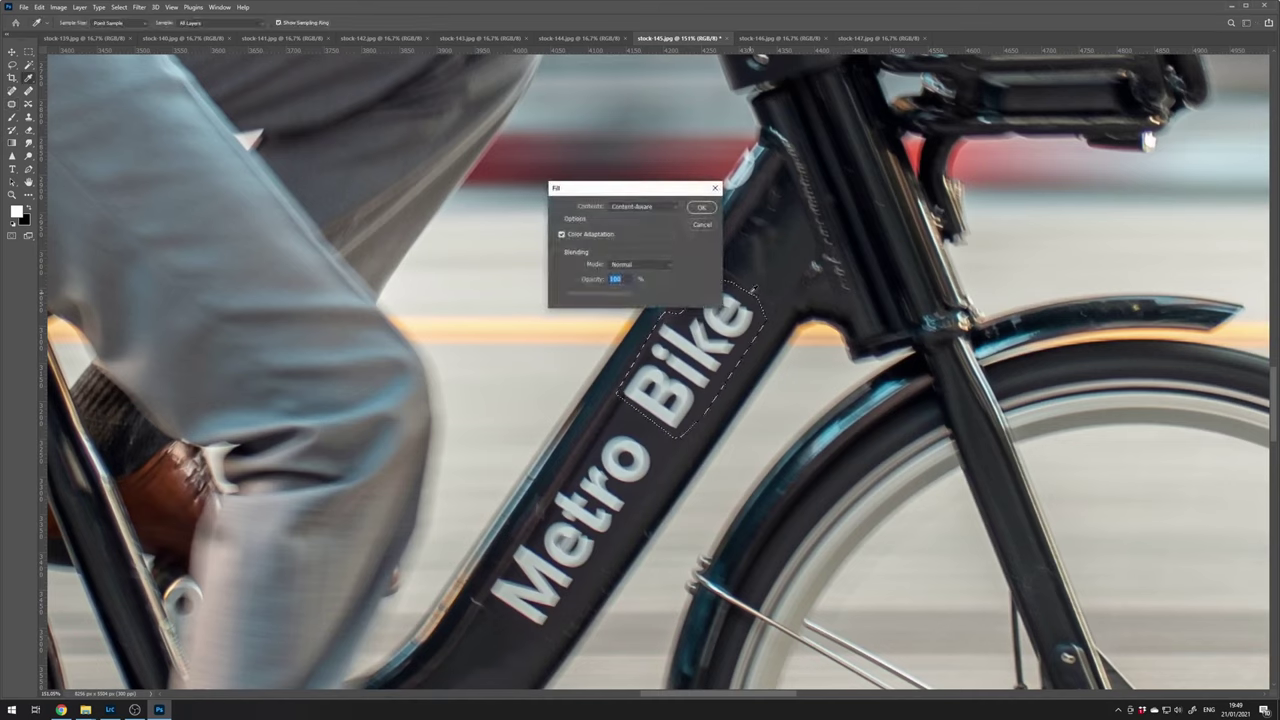
key(Return)
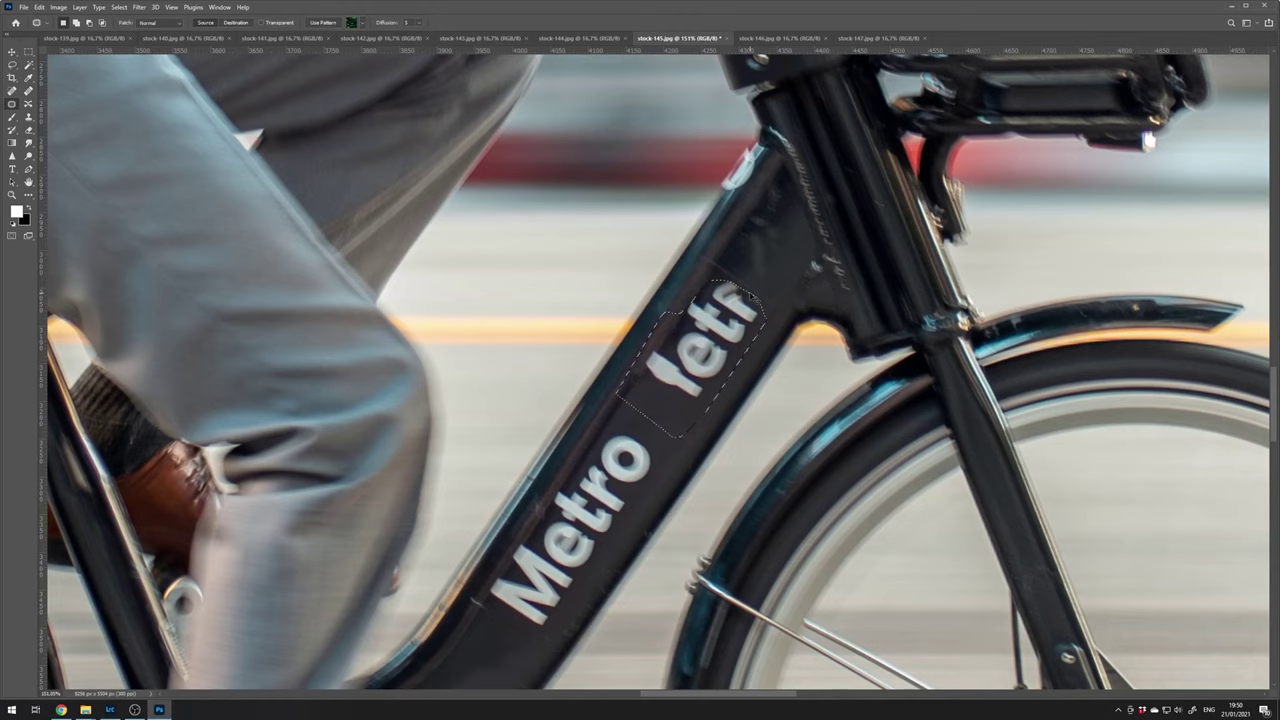
key(ctrl+z)
Cover the outlined word "Bike" with dark frame texture using the Clone Stamp and Patch tools, and clear the selection
drag(672, 490, 791, 220)
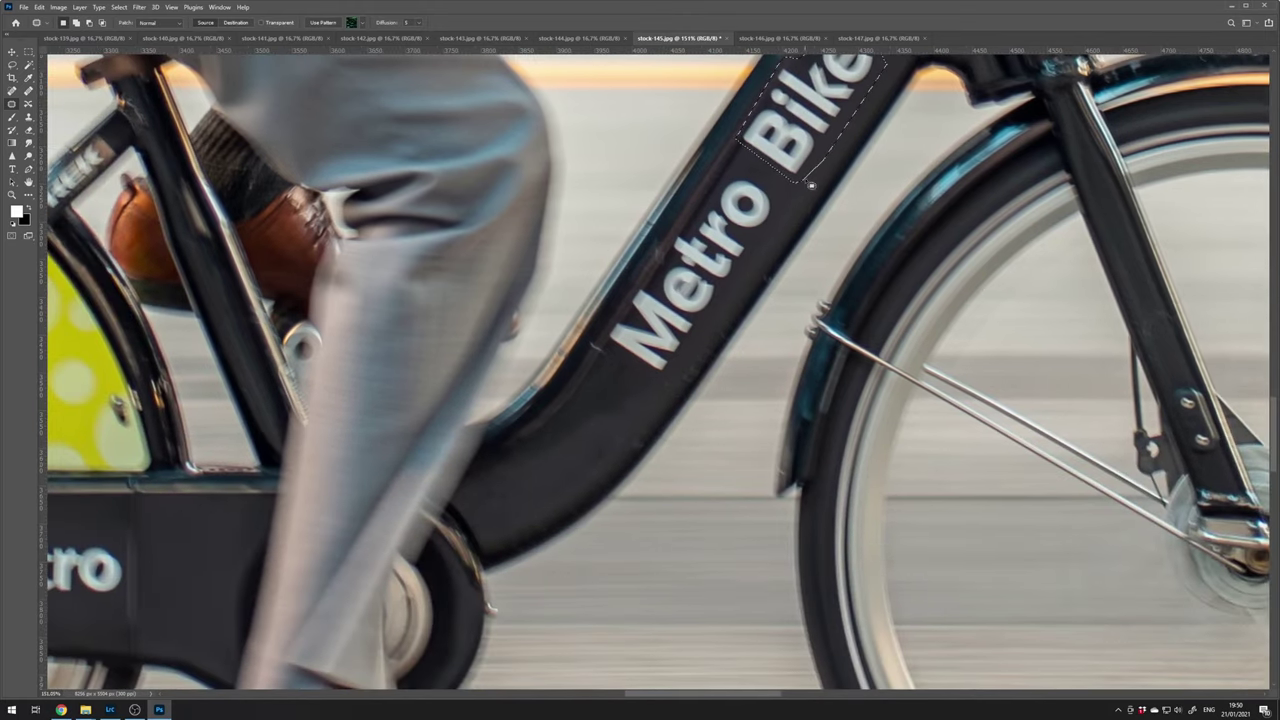
key(ctrl+d)
key(s)
alt+click(663, 274)
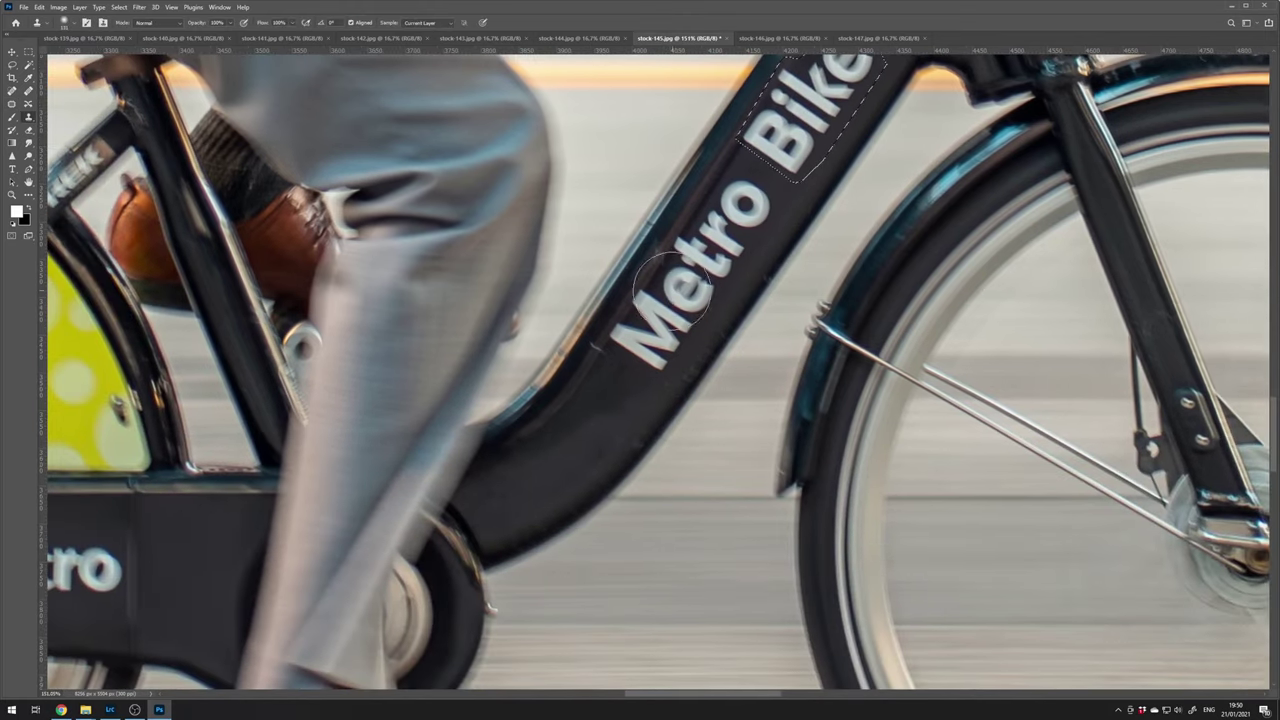
click(623, 363)
drag(835, 131, 754, 178)
drag(677, 288, 619, 373)
scroll(689, 181, up, 4)
key(j)
mouse_move(626, 299)
mouse_down()
mouse_move(558, 412)
mouse_move(646, 462)
mouse_move(764, 302)
mouse_move(749, 270)
mouse_move(666, 274)
mouse_move(652, 289)
mouse_up()
mouse_move(634, 355)
mouse_down()
mouse_move(659, 320)
mouse_move(641, 351)
mouse_move(648, 366)
mouse_move(656, 347)
mouse_up()
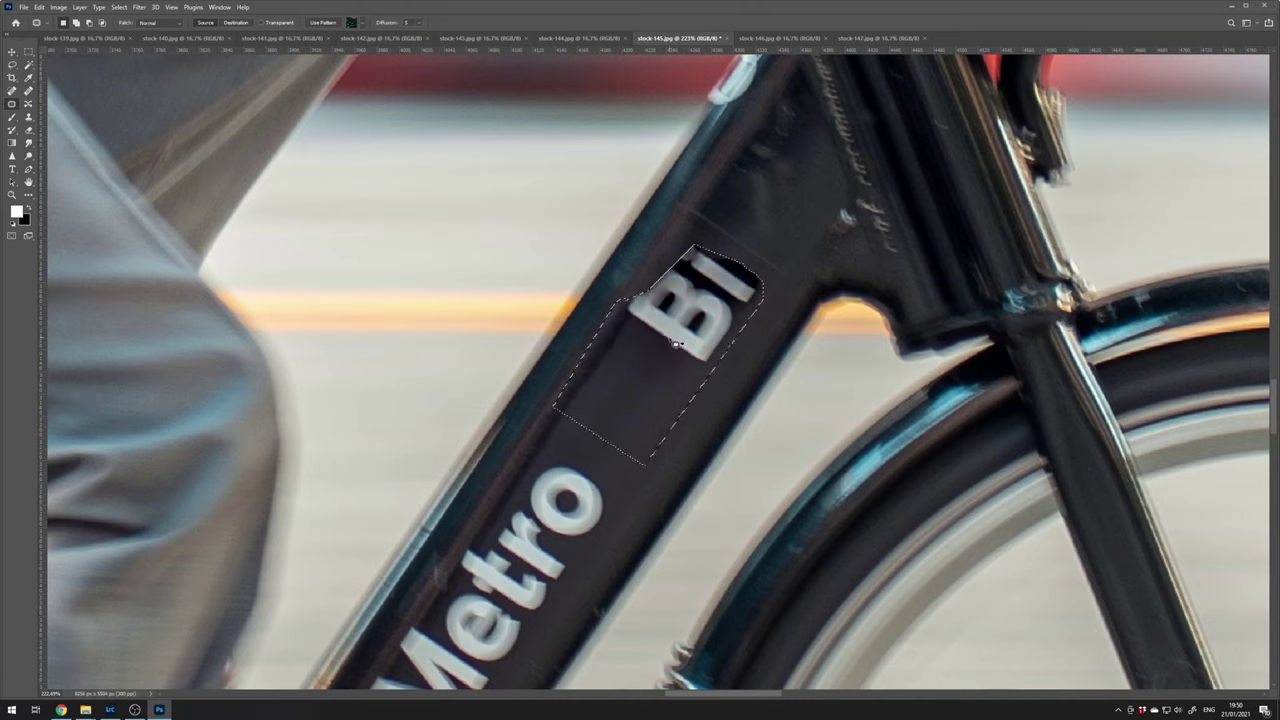
key(ctrl+d)
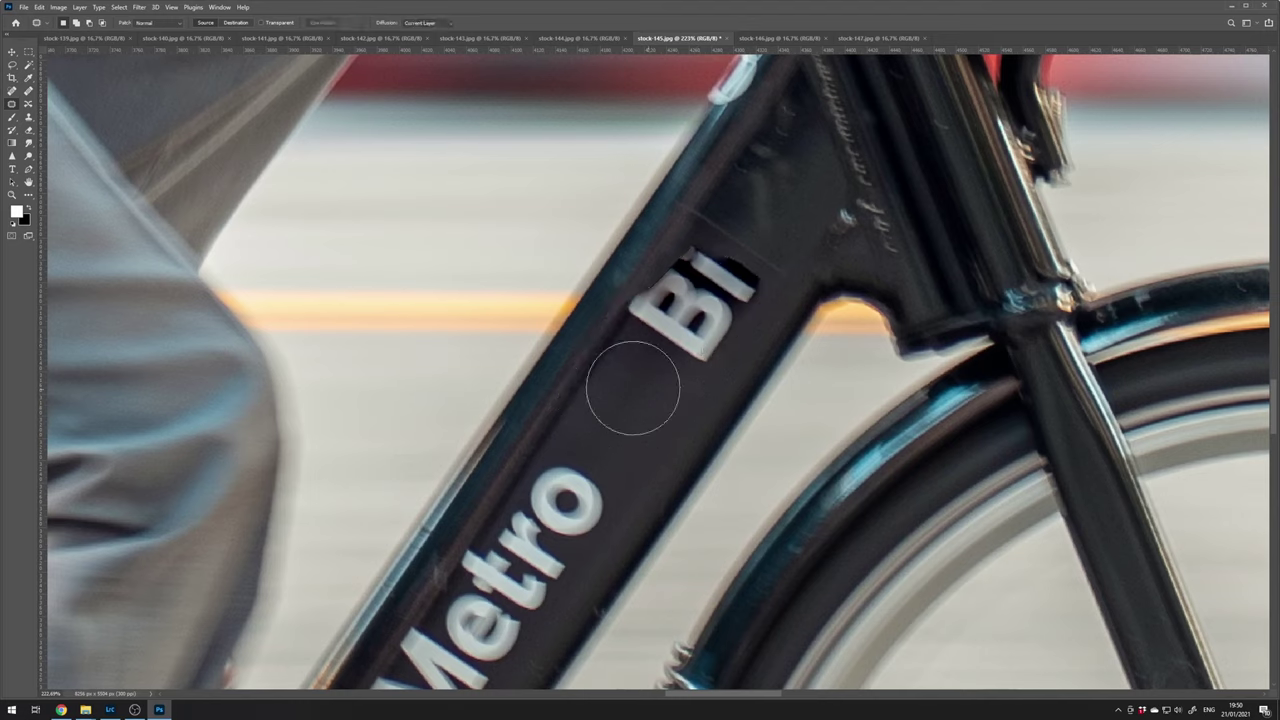
Clone clean dark frame texture over the leftover letter fragments at the upper end of the bicycle's frame tube
key(s)
alt+right_click(628, 363)
mouse_move(651, 329)
mouse_down()
mouse_move(655, 300)
mouse_move(660, 317)
mouse_move(714, 337)
mouse_move(688, 340)
mouse_up()
alt+click(655, 367)
drag(641, 393, 652, 403)
alt+click(669, 350)
drag(701, 321, 719, 306)
key(bracketright)
key(bracketright)
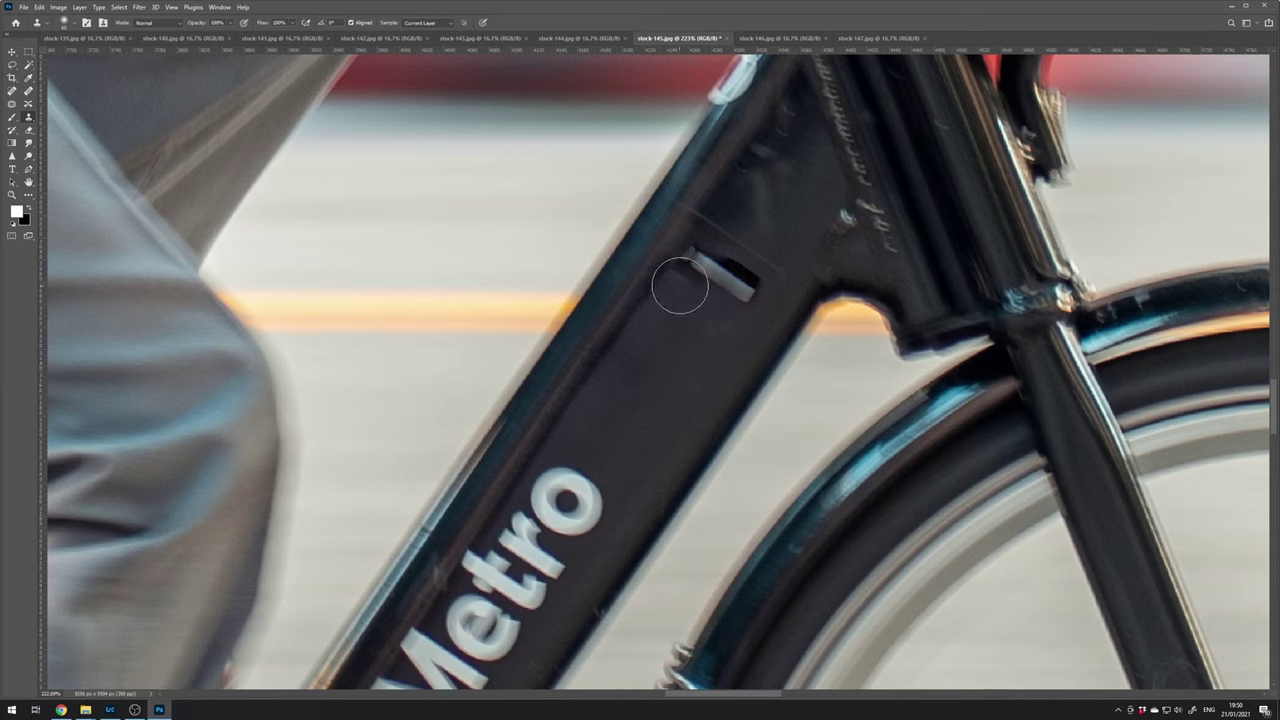
drag(709, 274, 731, 289)
Clone dark frame texture over the last "Bike" fragment and most of the letter M in "Metro" on the bicycle's frame tube
mouse_move(789, 245)
mouse_down()
mouse_move(863, 109)
mouse_move(897, 88)
mouse_up()
drag(677, 277, 738, 136)
alt+click(563, 409)
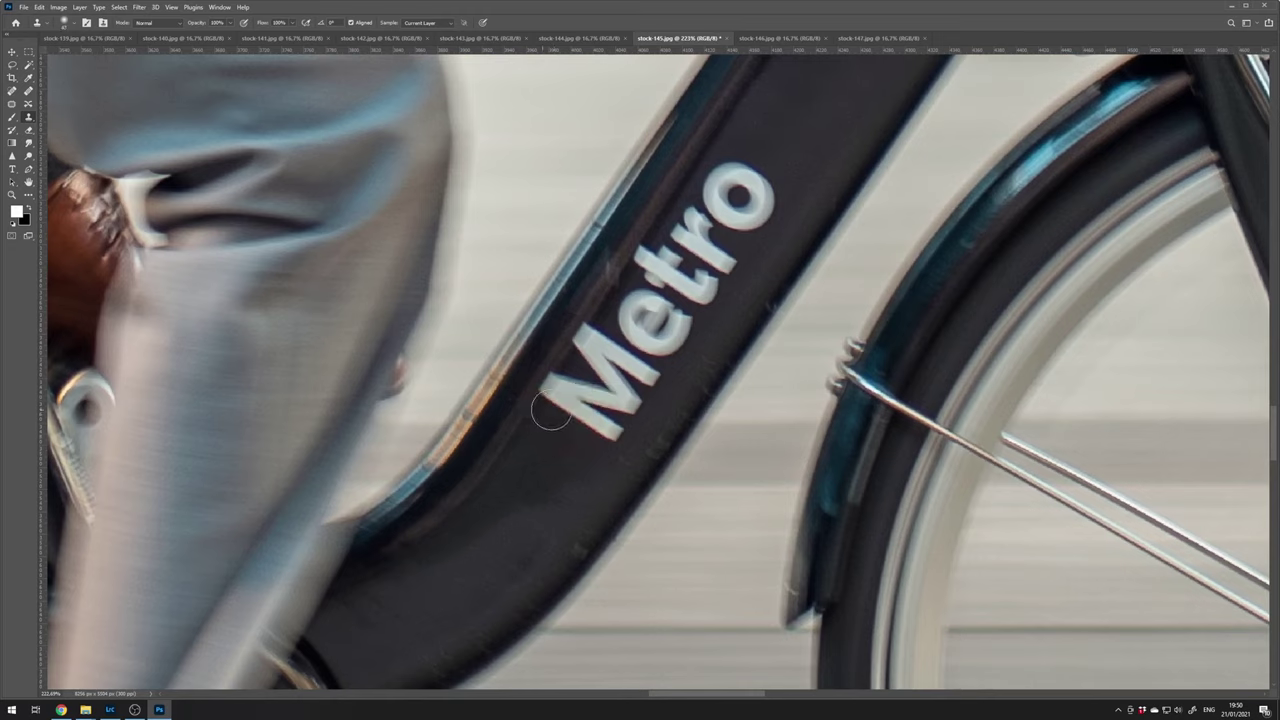
mouse_move(551, 410)
mouse_down()
mouse_move(548, 396)
mouse_move(609, 429)
mouse_move(563, 380)
mouse_move(594, 400)
mouse_move(626, 396)
mouse_move(584, 337)
mouse_move(499, 449)
mouse_up()
Try to patch the remaining "Metro" letters on the frame tube with clean texture from higher up the tube
key(j)
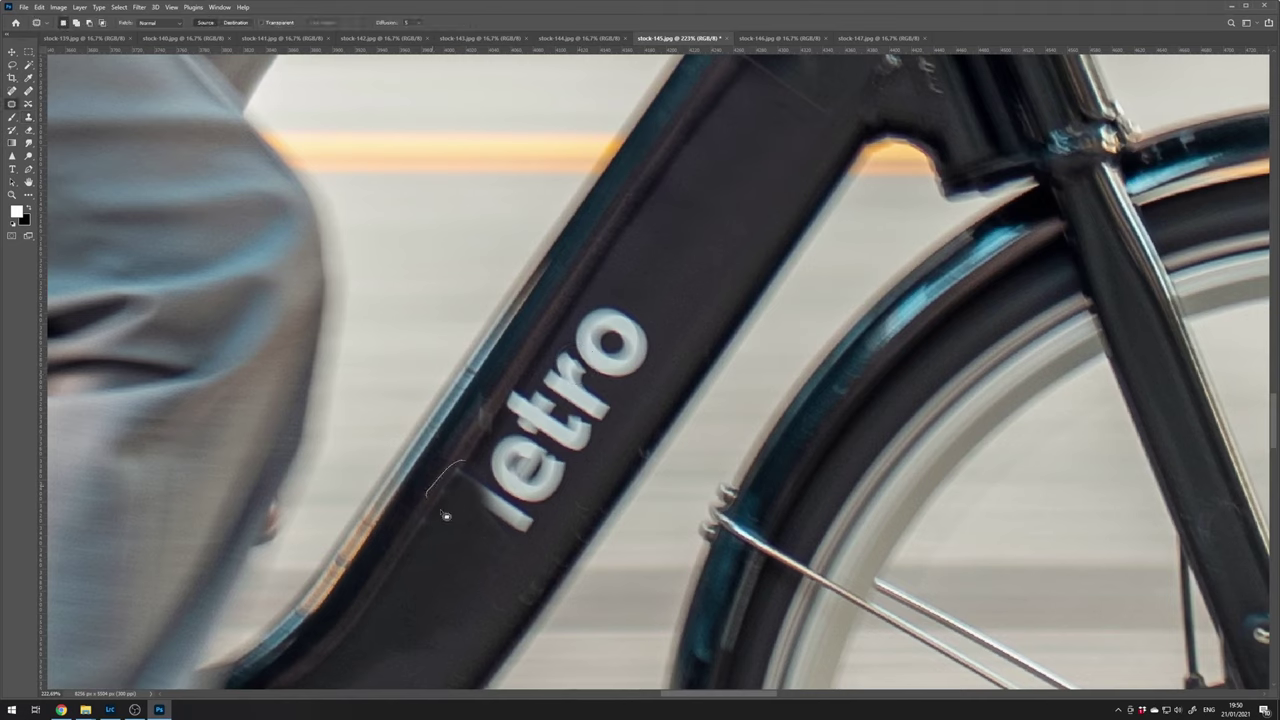
drag(623, 447, 628, 421)
drag(490, 453, 650, 250)
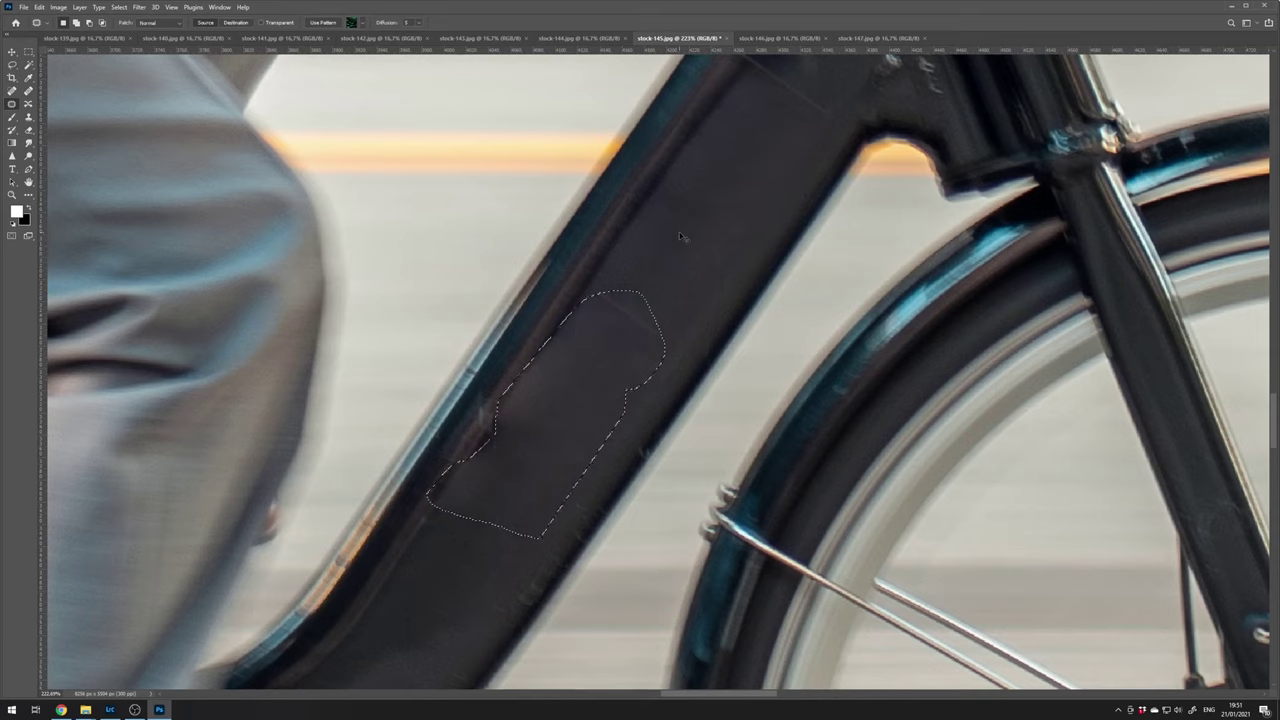
key(ctrl+z)
scroll(650, 258, up, 3)
drag(531, 434, 629, 297)
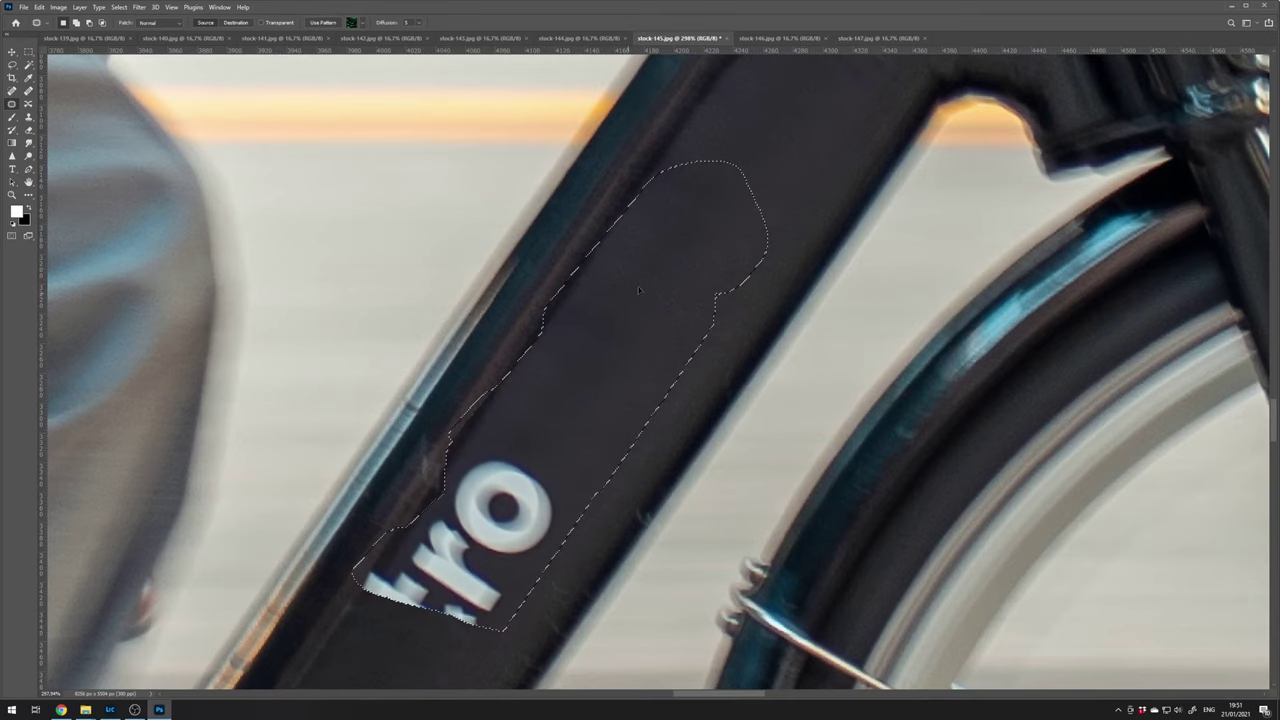
key(ctrl+z)
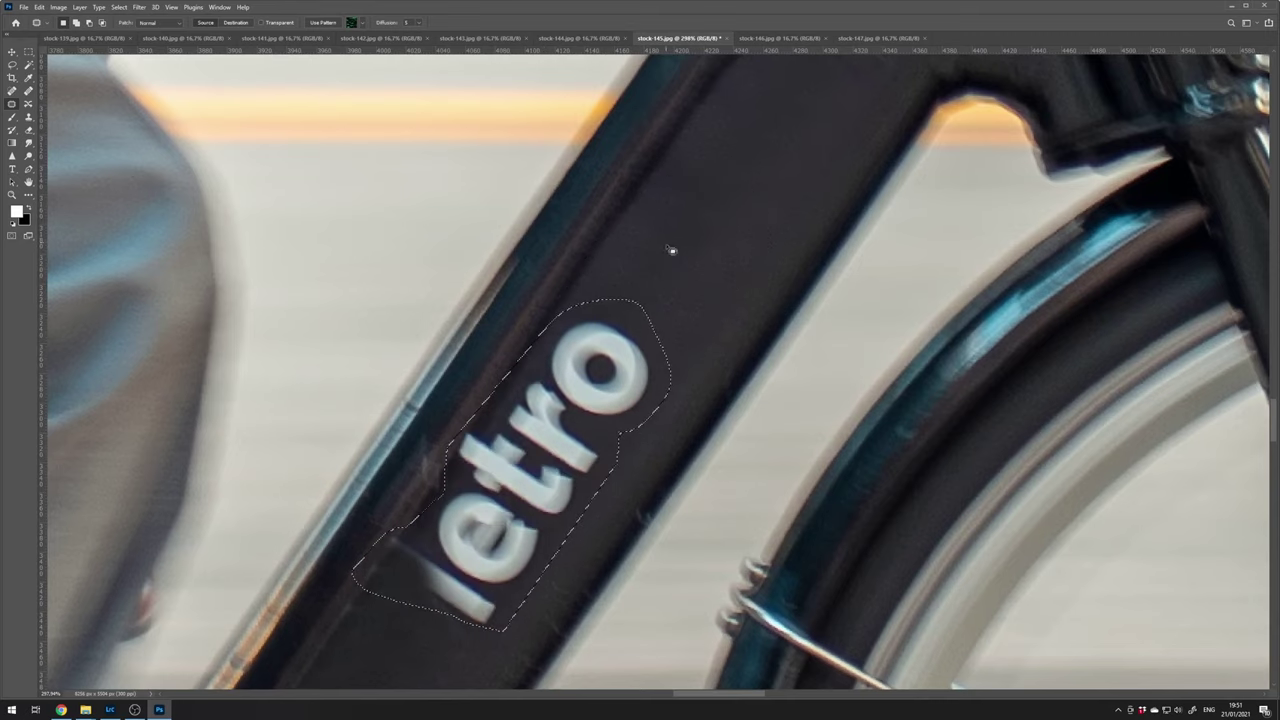
drag(674, 271, 760, 143)
Cover the remaining "Metro" letters on the frame tube with dark frame texture using the Clone Stamp and smooth the retouched area
key(s)
drag(738, 204, 669, 305)
mouse_move(625, 248)
mouse_down()
mouse_move(672, 248)
mouse_move(630, 217)
mouse_up()
alt+click(629, 224)
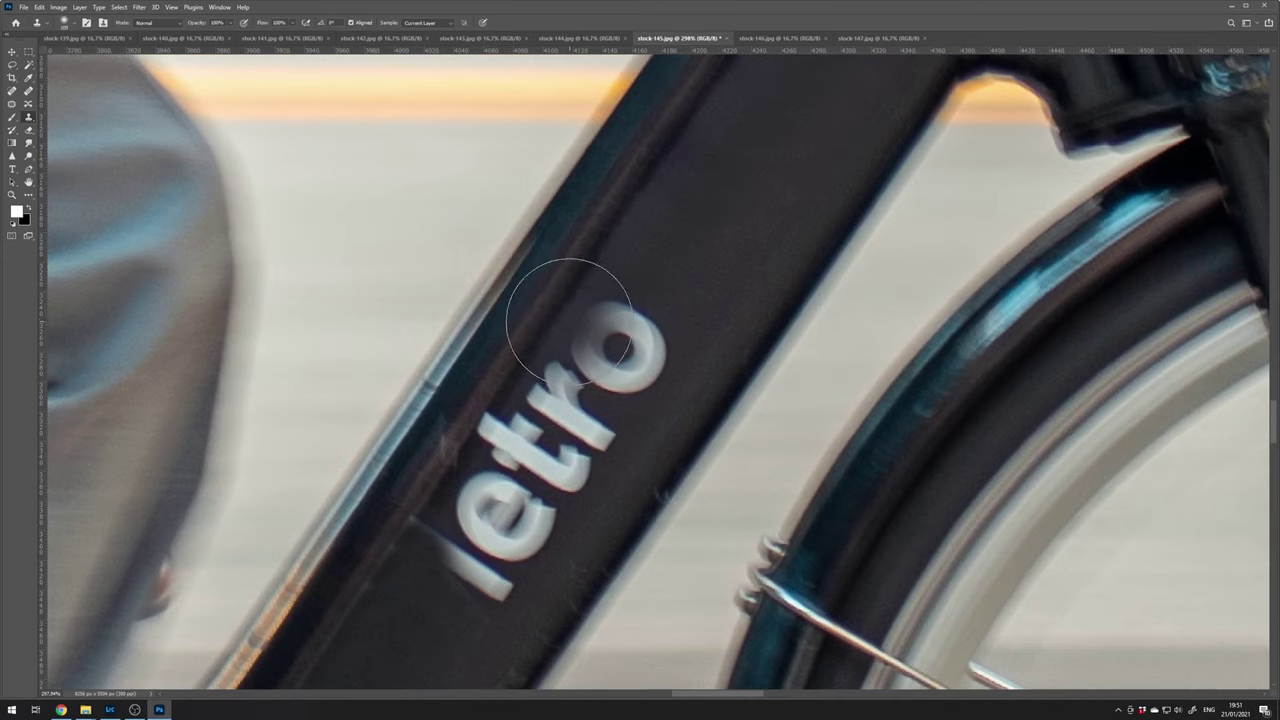
mouse_move(566, 323)
mouse_down()
mouse_move(600, 300)
mouse_move(608, 343)
mouse_move(567, 420)
mouse_move(629, 354)
mouse_move(580, 437)
mouse_move(514, 463)
mouse_move(514, 514)
mouse_move(486, 557)
mouse_move(471, 529)
mouse_move(514, 471)
mouse_up()
mouse_move(600, 377)
mouse_down()
mouse_move(775, 231)
mouse_move(664, 354)
mouse_up()
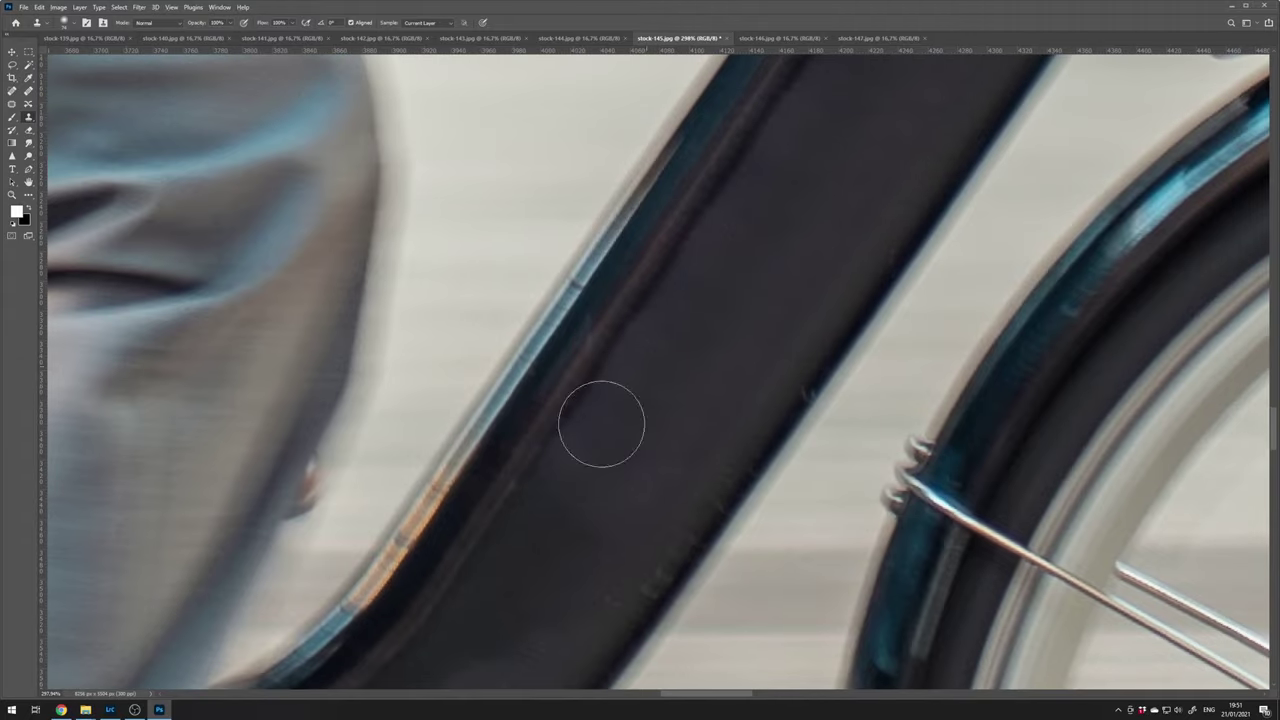
alt+click(509, 527)
drag(558, 468, 562, 461)
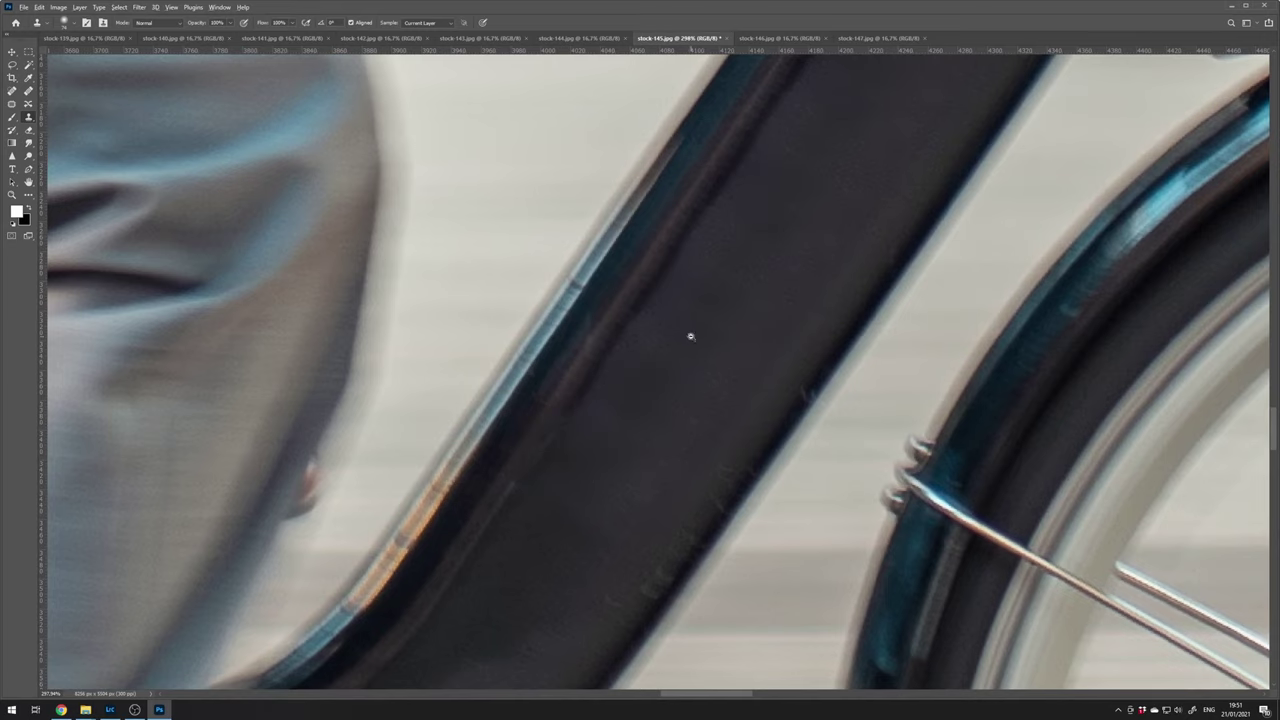
Outline the retouched face of the frame tube with the Patch tool and copy it to a new layer
scroll(630, 421, down, 5)
scroll(698, 273, up, 3)
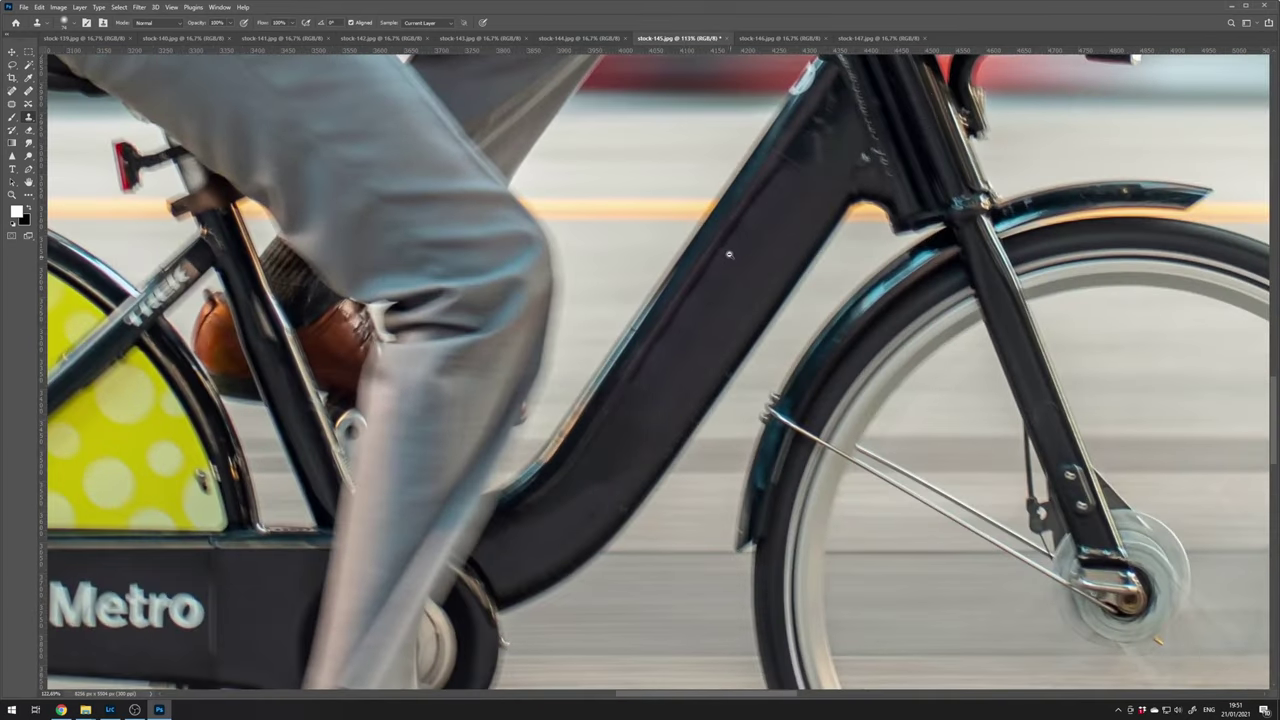
key(j)
mouse_move(788, 178)
mouse_down()
mouse_move(686, 302)
mouse_move(651, 376)
mouse_up()
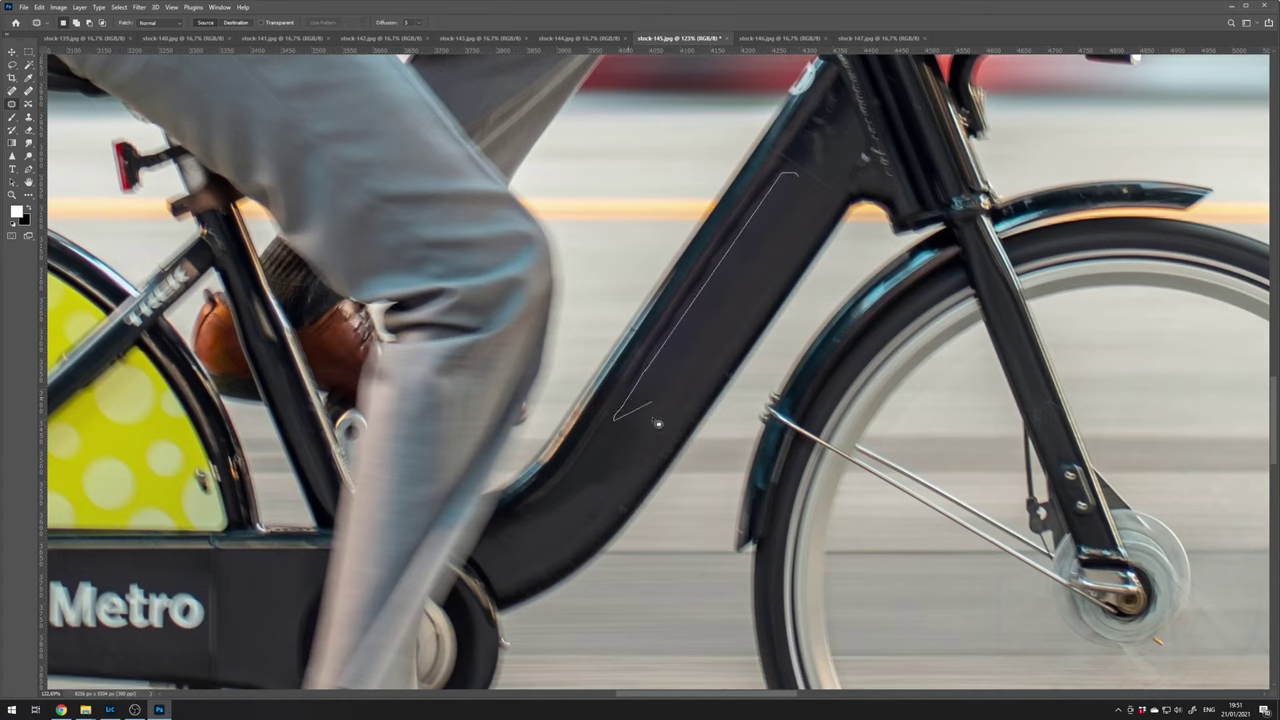
mouse_move(708, 374)
mouse_down()
mouse_move(805, 255)
mouse_move(826, 196)
mouse_up()
key(ctrl+j)
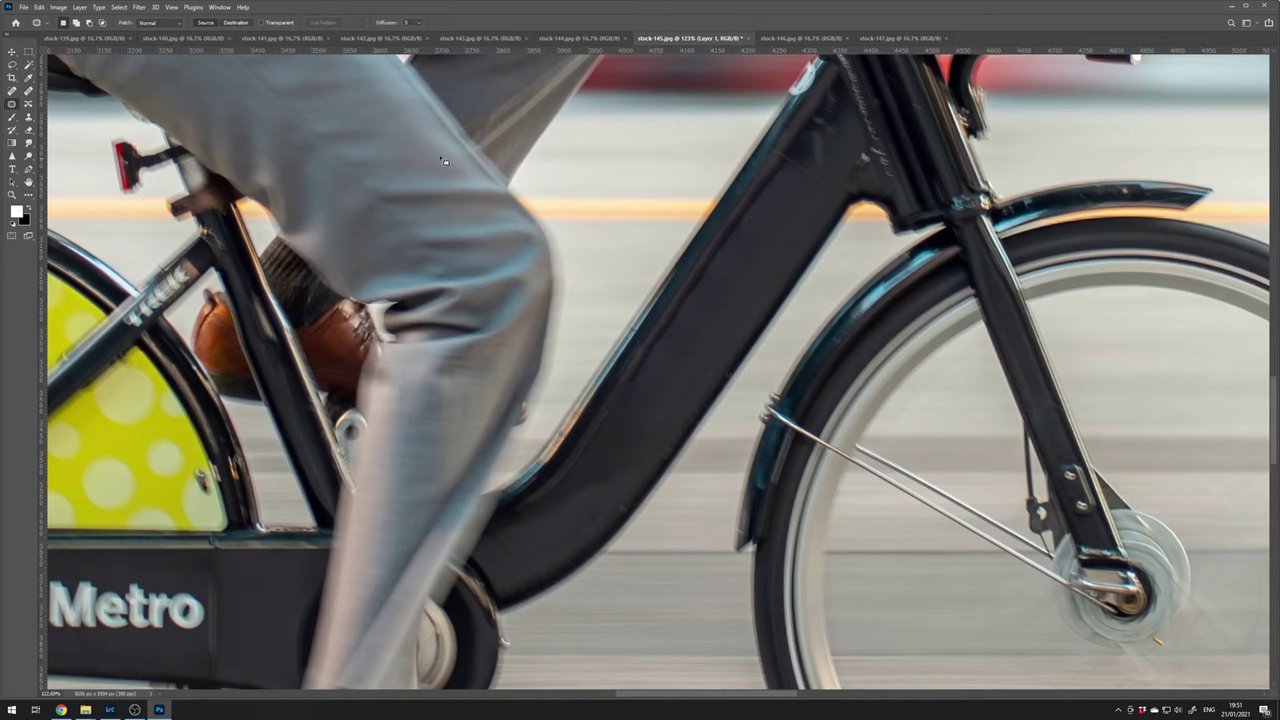
Apply a Gaussian Blur with an 18-pixel radius to the copied frame tube layer
click(137, 5)
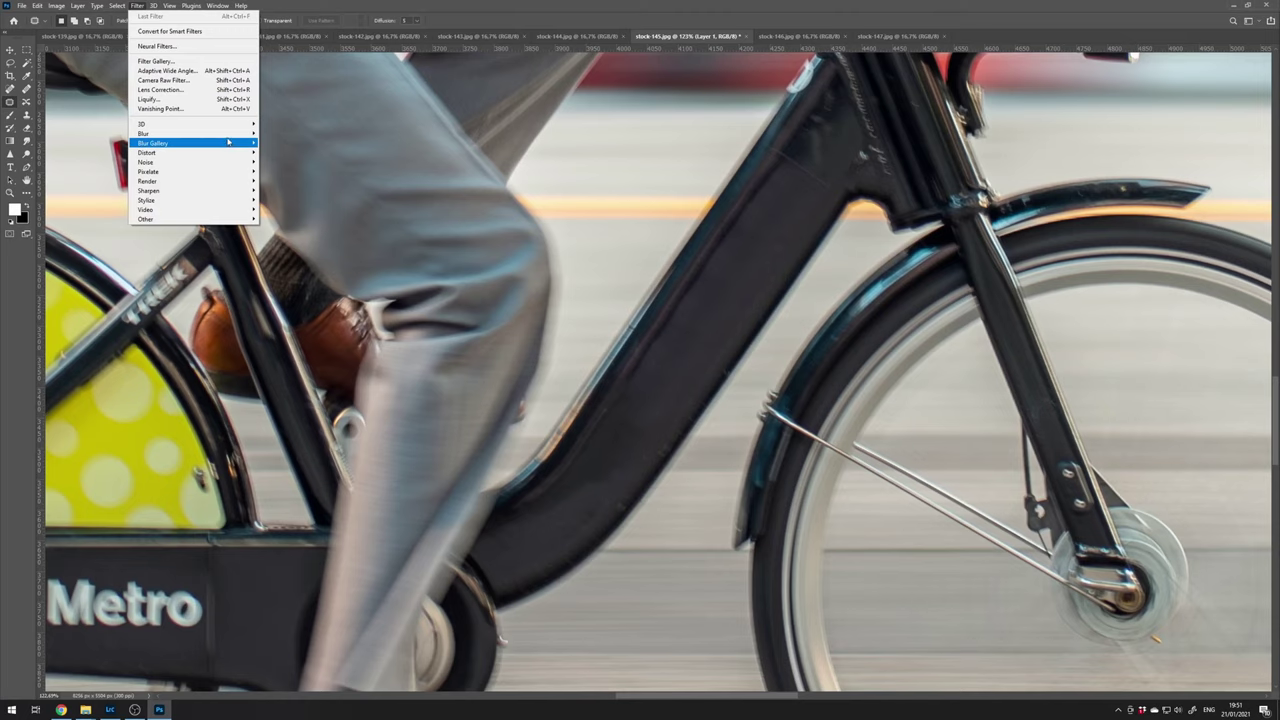
mouse_move(226, 135)
click(286, 171)
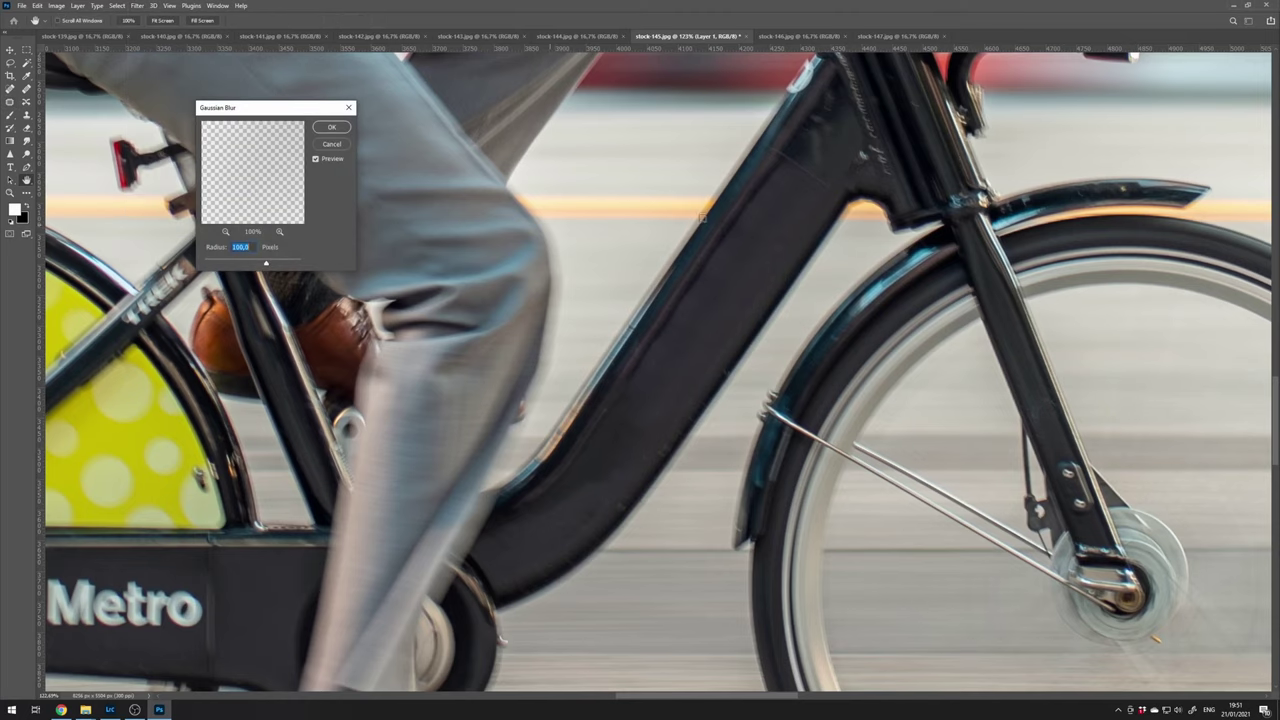
scroll(697, 258, up, 5)
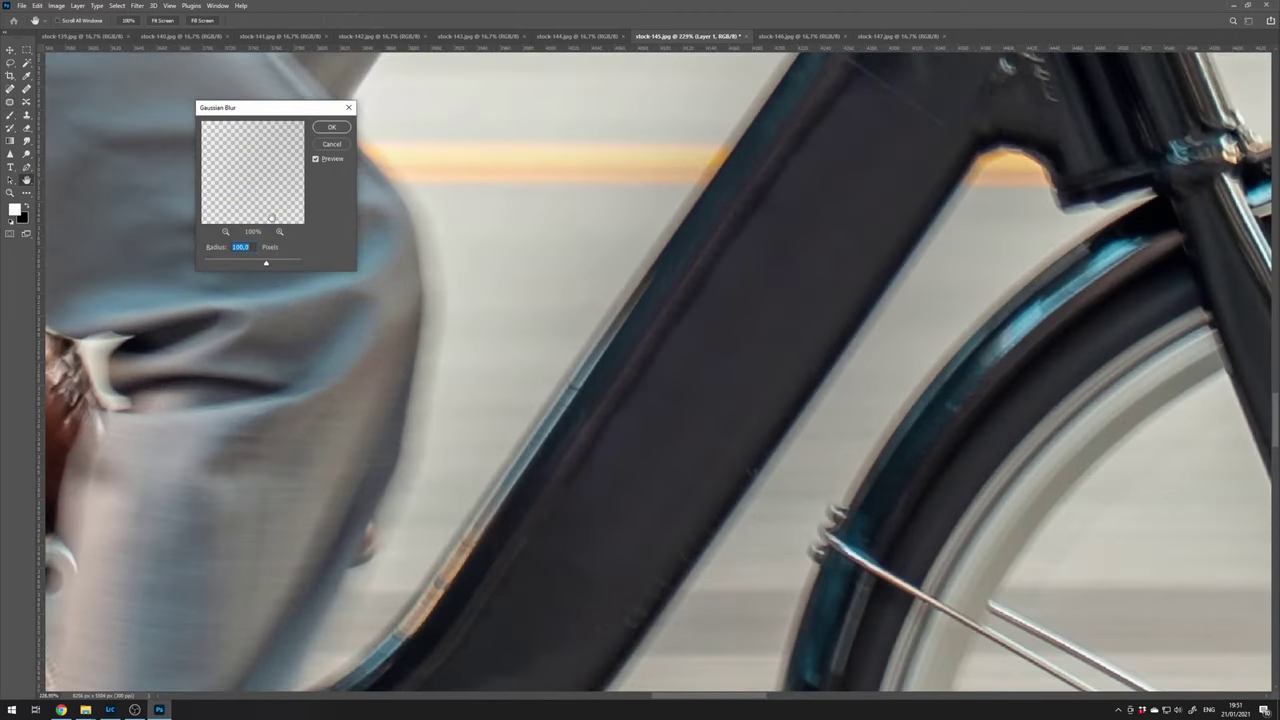
text(10)
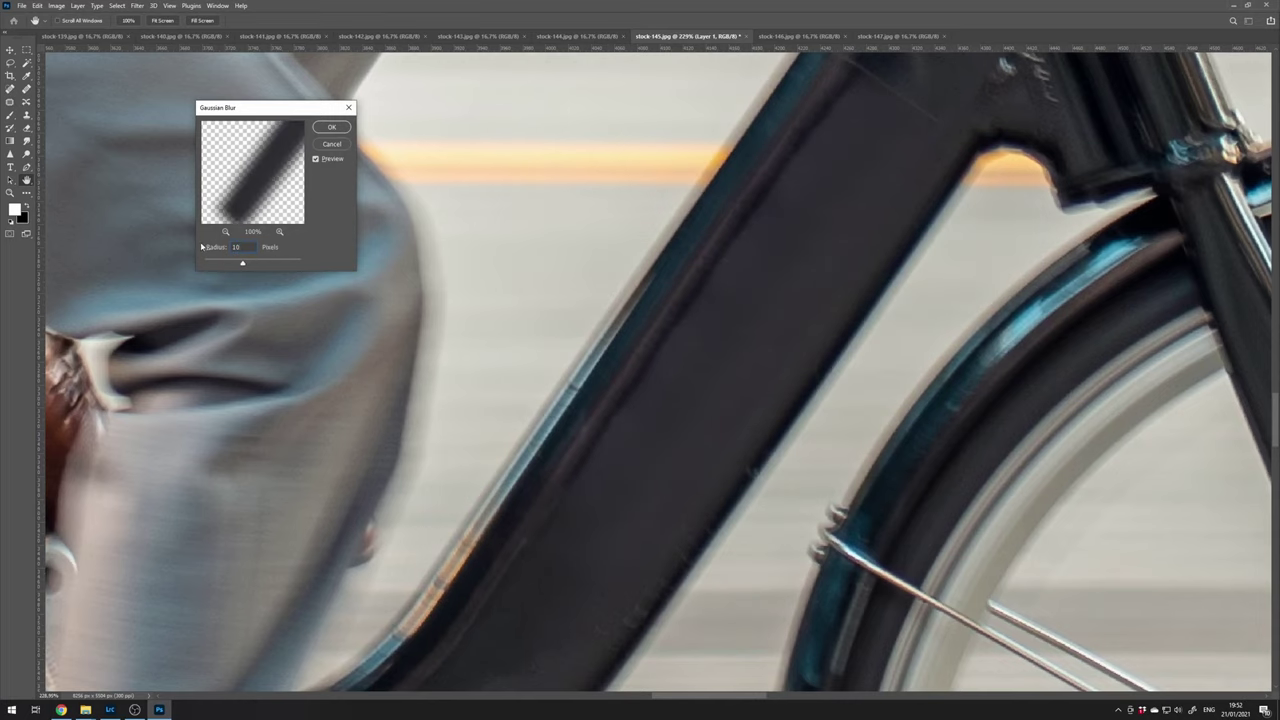
drag(246, 266, 249, 265)
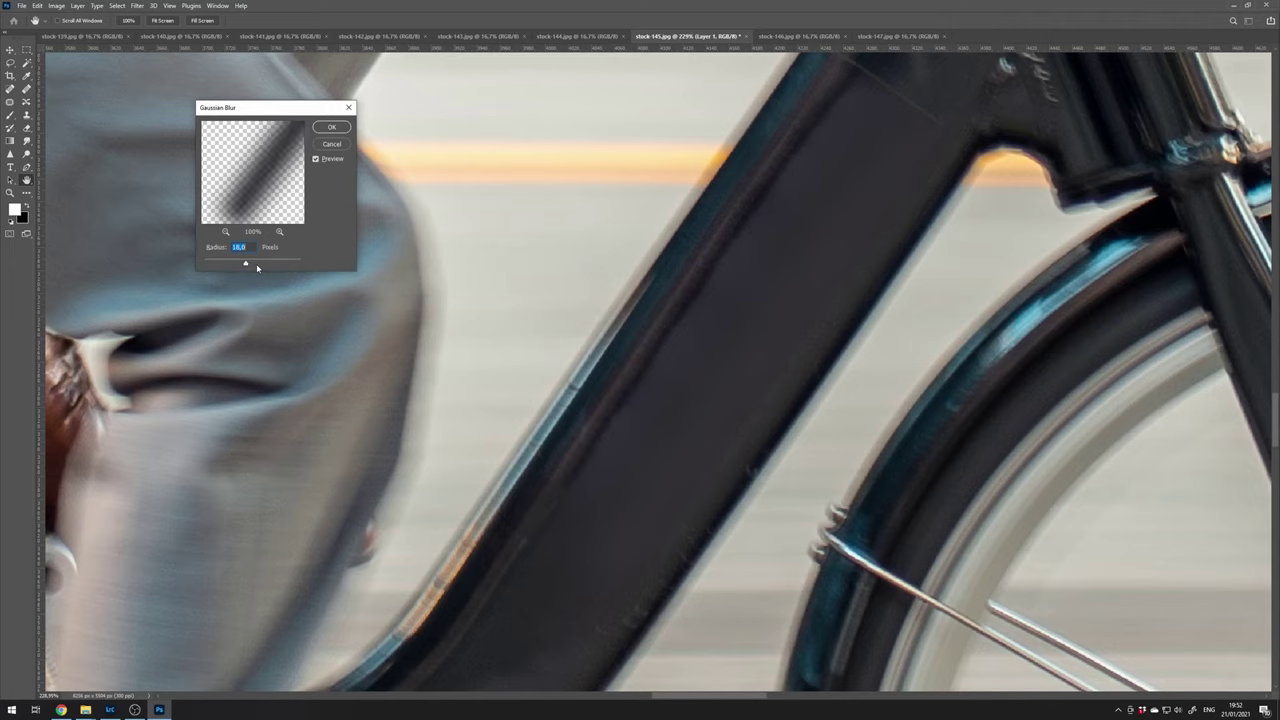
click(329, 133)
Add monochromatic Gaussian noise to the blurred frame tube layer
key(j)
scroll(659, 482, up, 3)
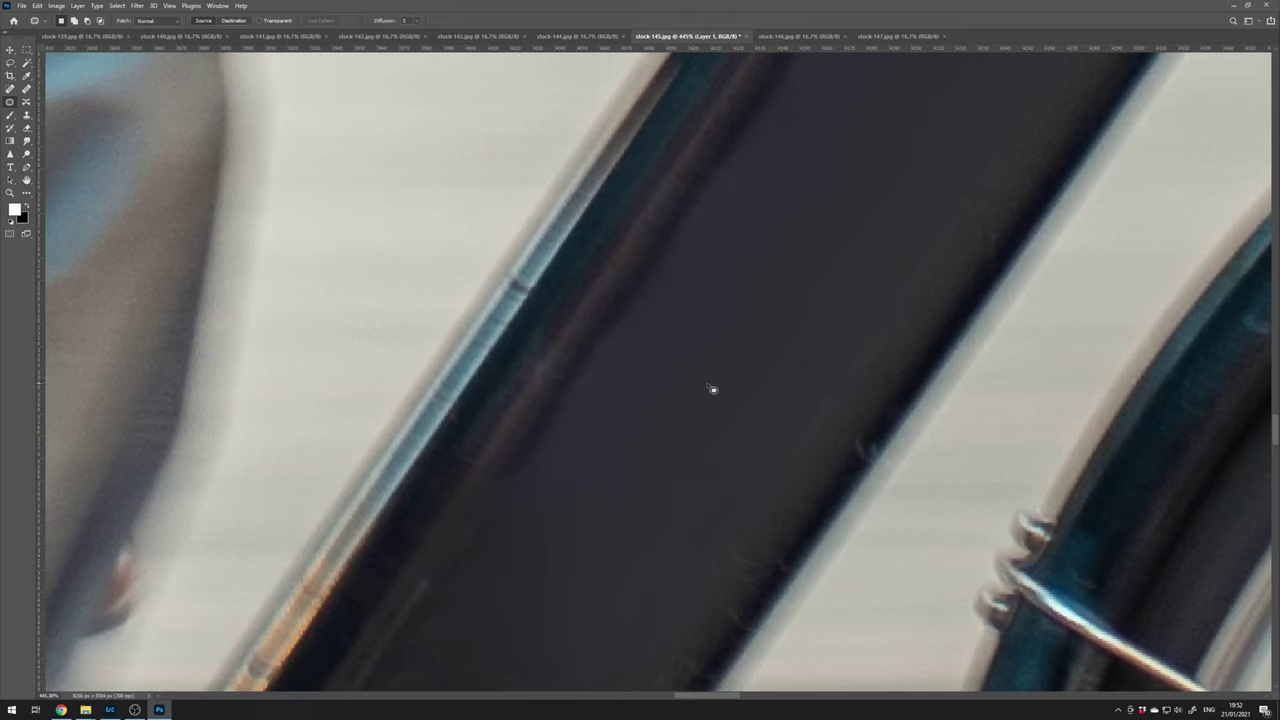
click(136, 6)
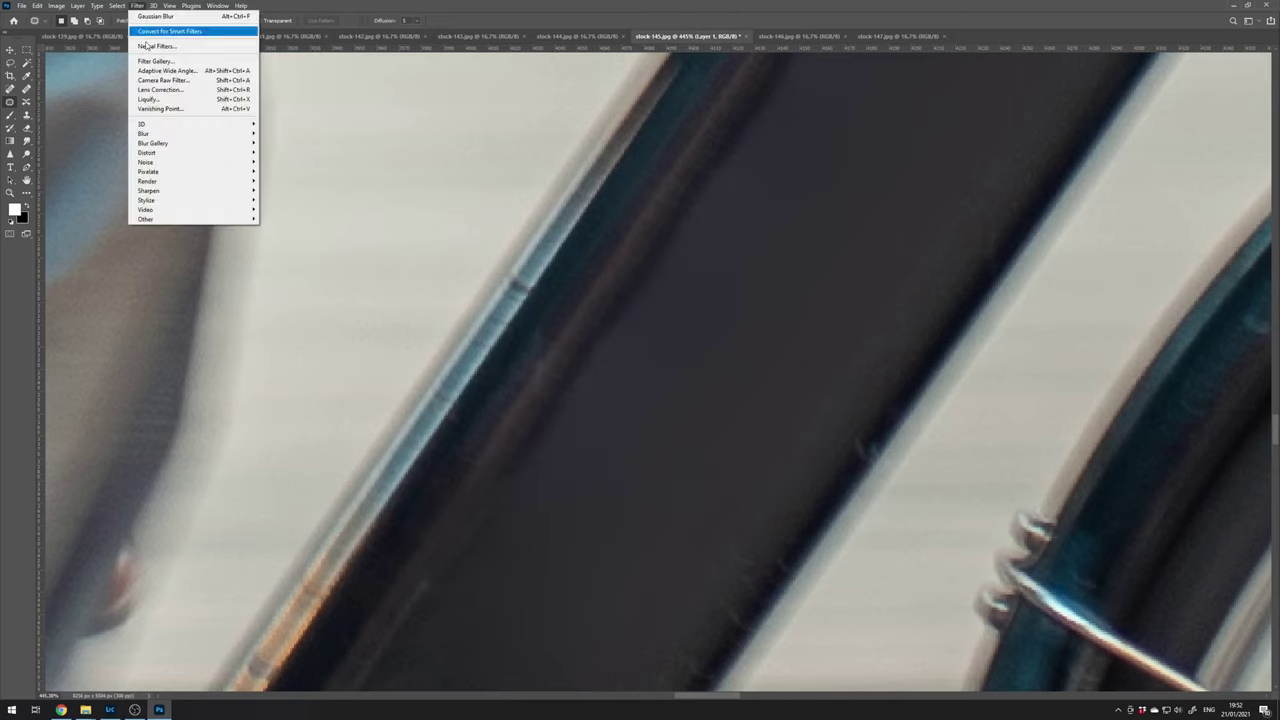
mouse_move(247, 167)
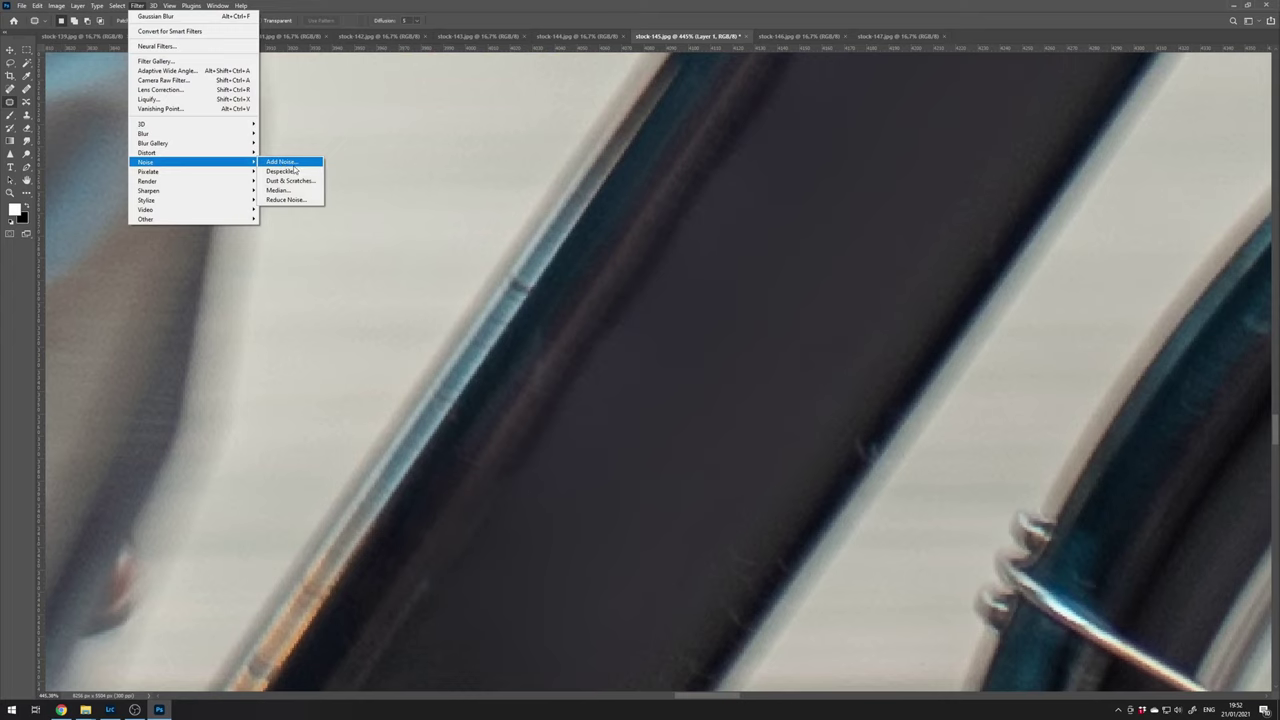
click(282, 162)
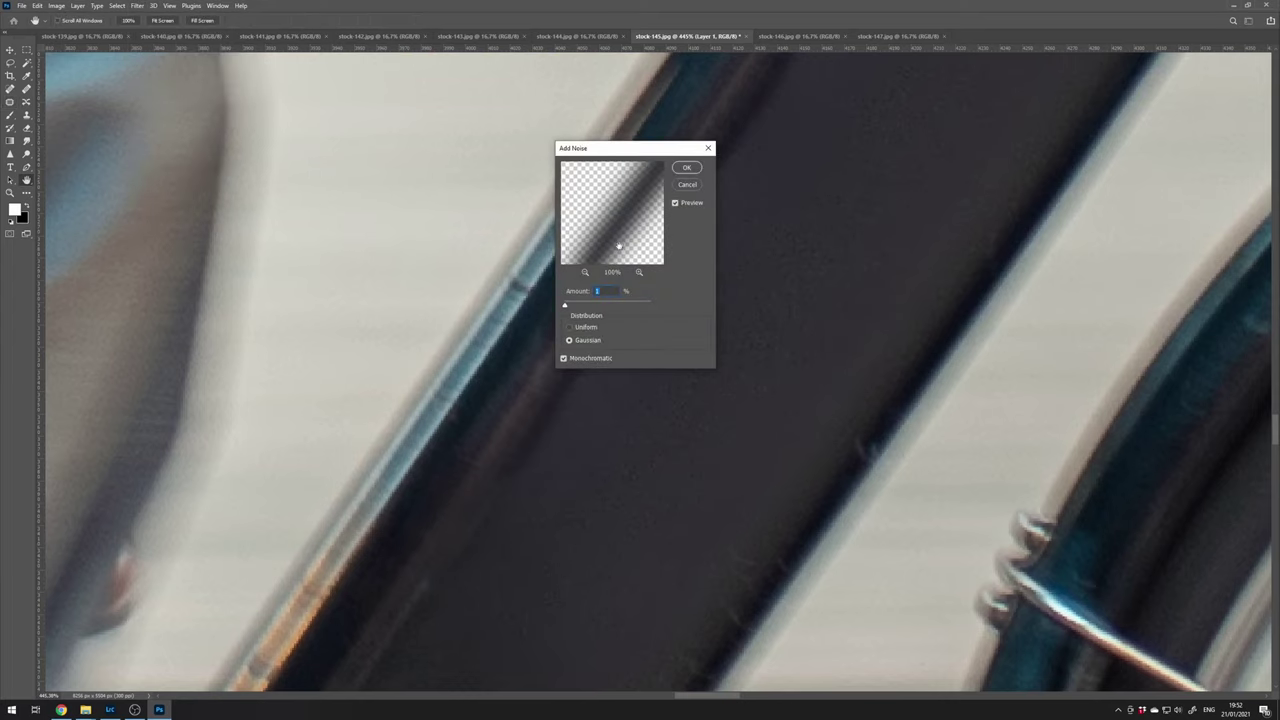
key(Return)
Outline the round M logo on the yellow rear wheel cover and remove it from the Background layer with a content-aware fill
scroll(670, 260, down, 5)
drag(566, 400, 775, 296)
scroll(775, 296, down, 10)
scroll(855, 197, up, 5)
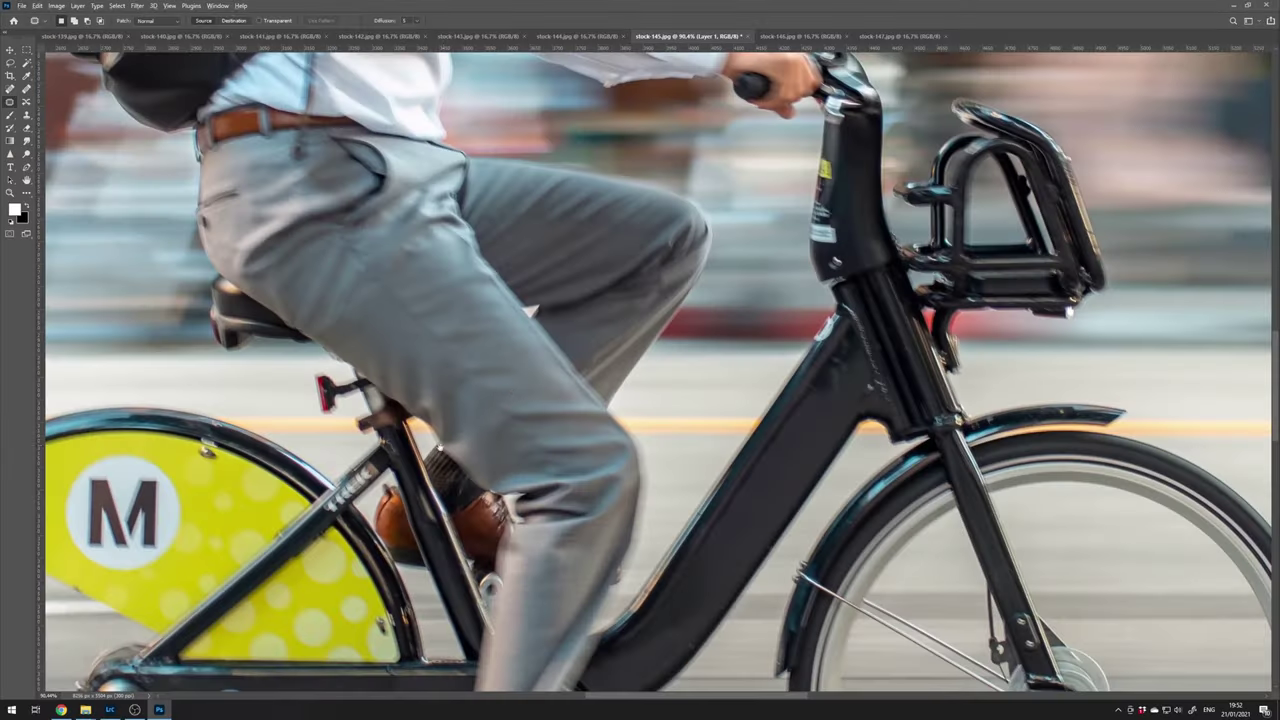
drag(137, 517, 480, 288)
scroll(480, 288, up, 3)
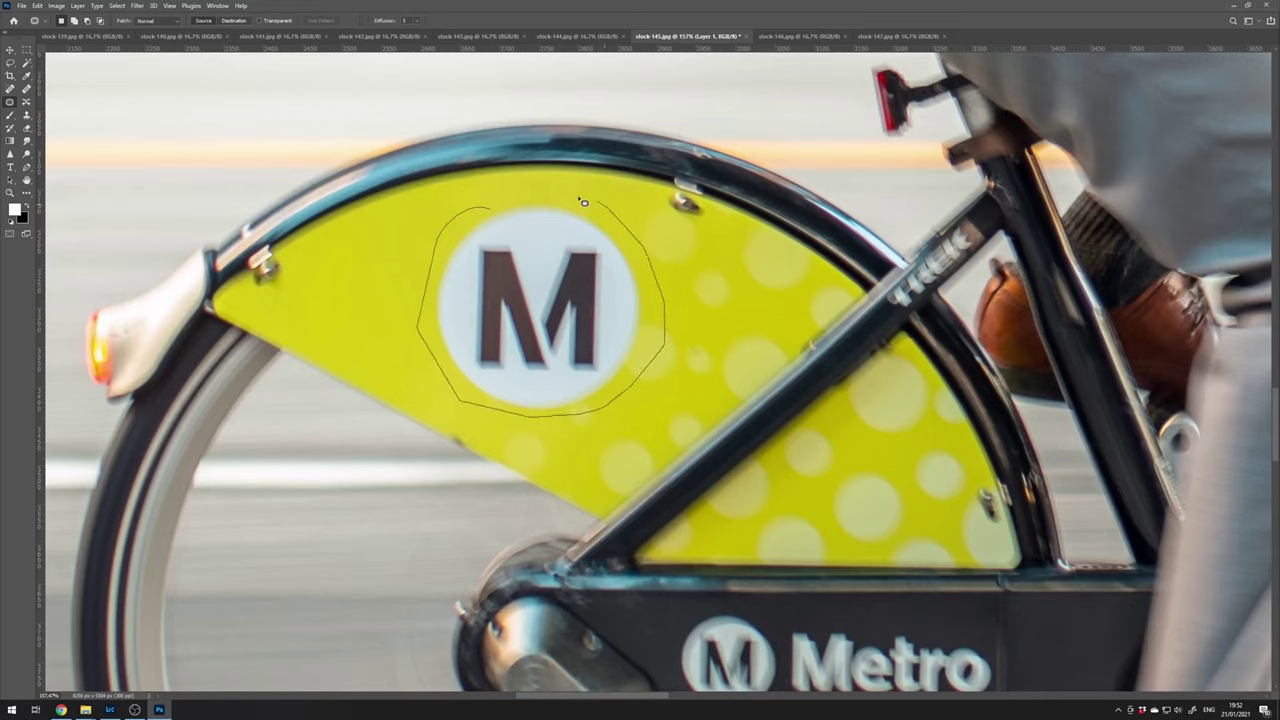
drag(497, 200, 496, 199)
key(alt+bracketleft)
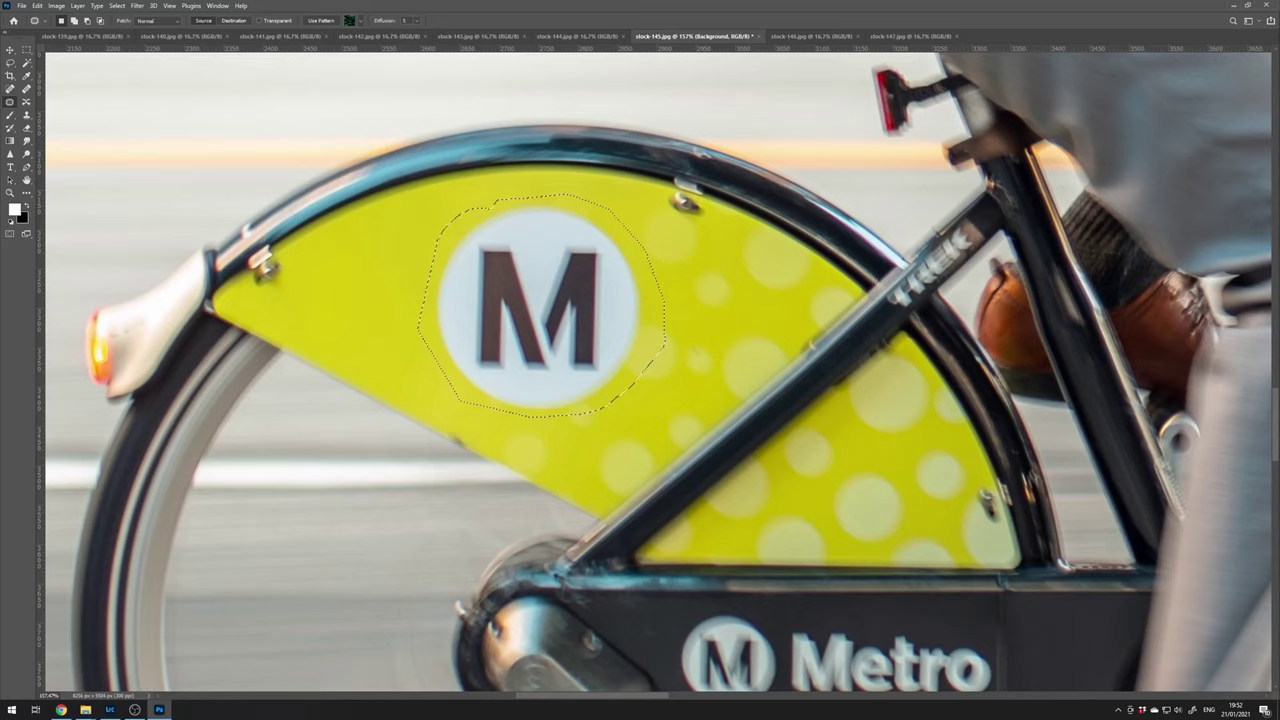
key(shift+F5)
key(Return)
key(ctrl+d)
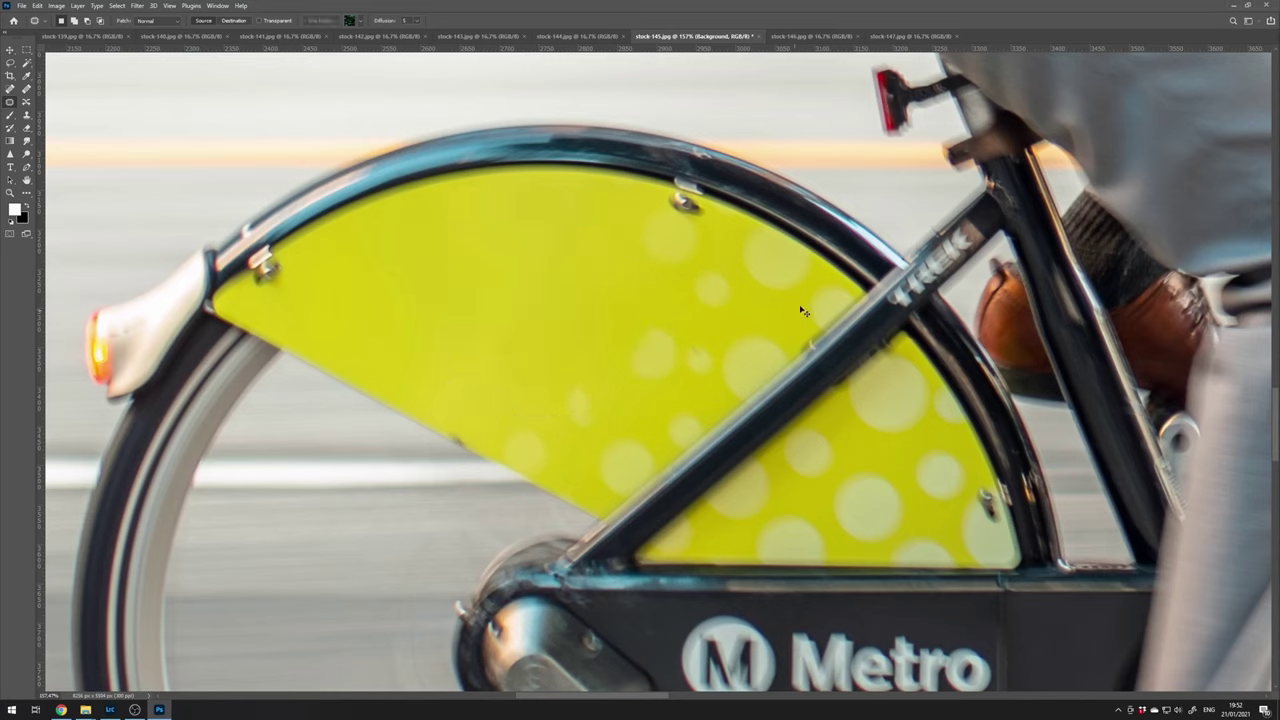
Remove the "TREK" lettering from the black rear frame tube with the Clone Stamp
drag(726, 352, 521, 224)
drag(537, 371, 337, 471)
drag(502, 201, 517, 194)
key(s)
mouse_move(495, 293)
mouse_down()
mouse_move(482, 275)
mouse_move(500, 280)
mouse_move(586, 206)
mouse_up()
alt+right_click(503, 289)
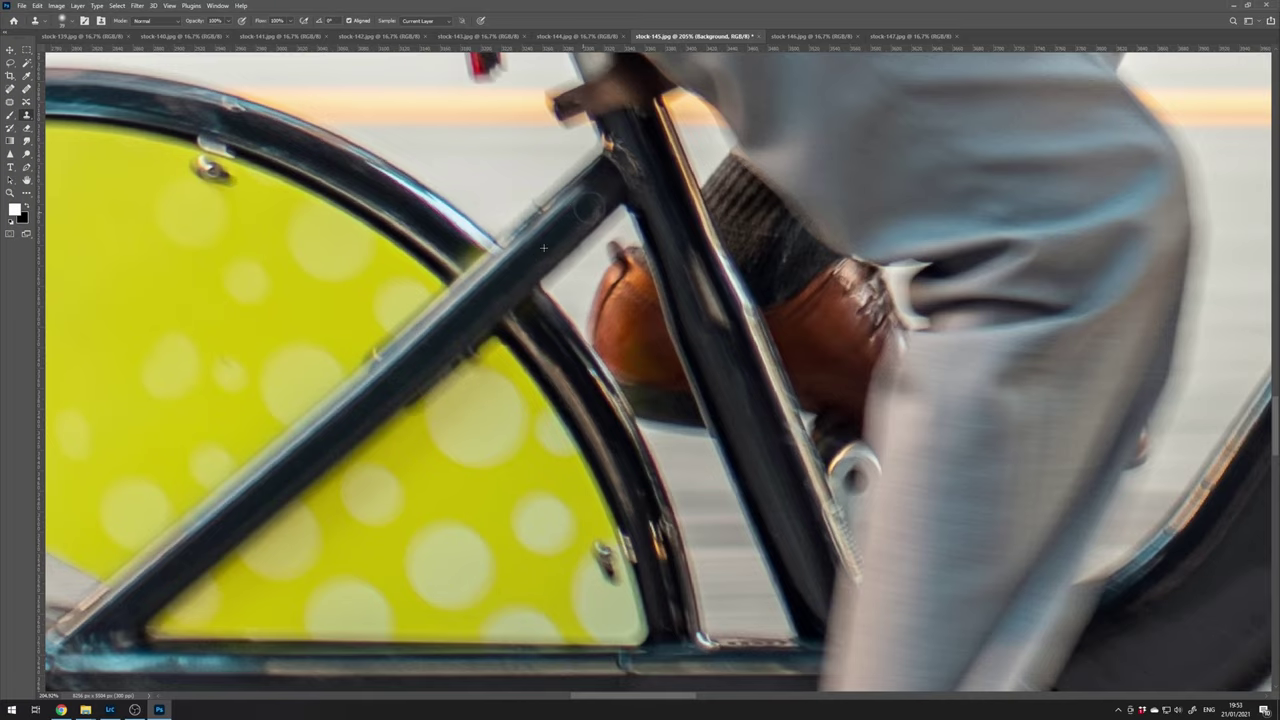
Outline the word "Metro" on the black chain guard and replace it with a content-aware fill
drag(472, 572, 546, 237)
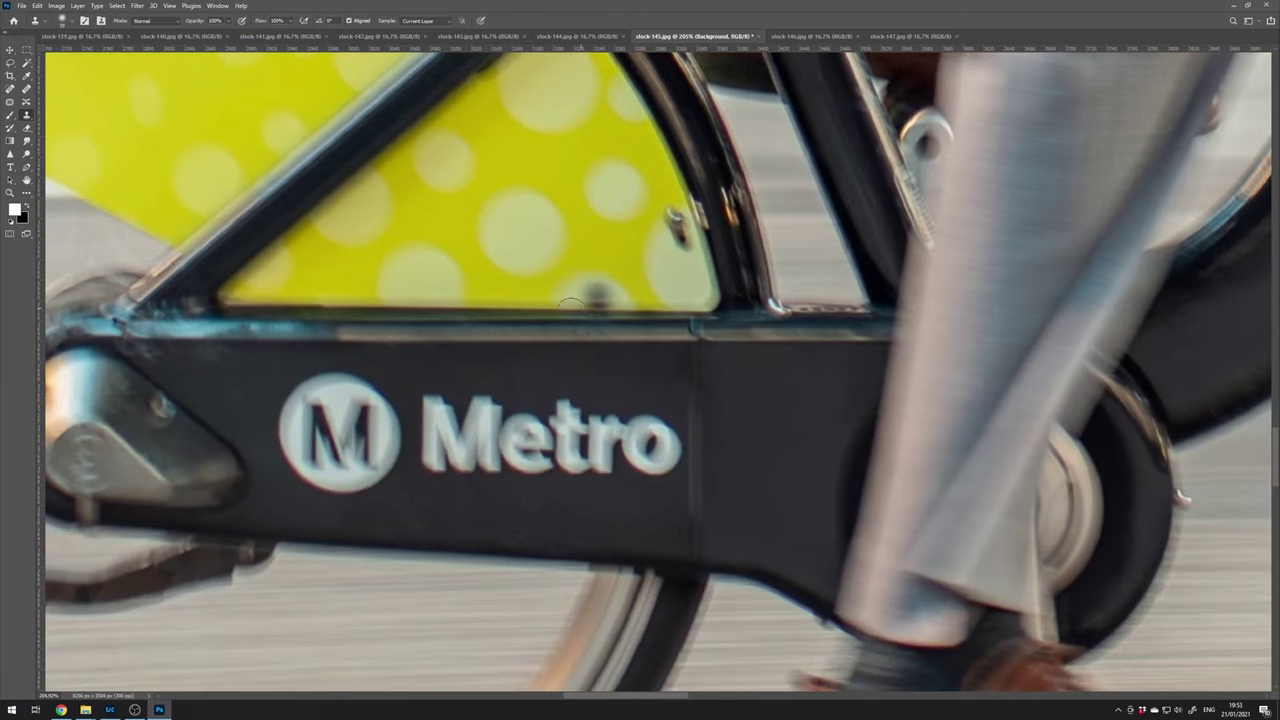
key(j)
mouse_move(415, 501)
mouse_down()
mouse_move(425, 488)
mouse_move(690, 490)
mouse_move(676, 491)
mouse_up()
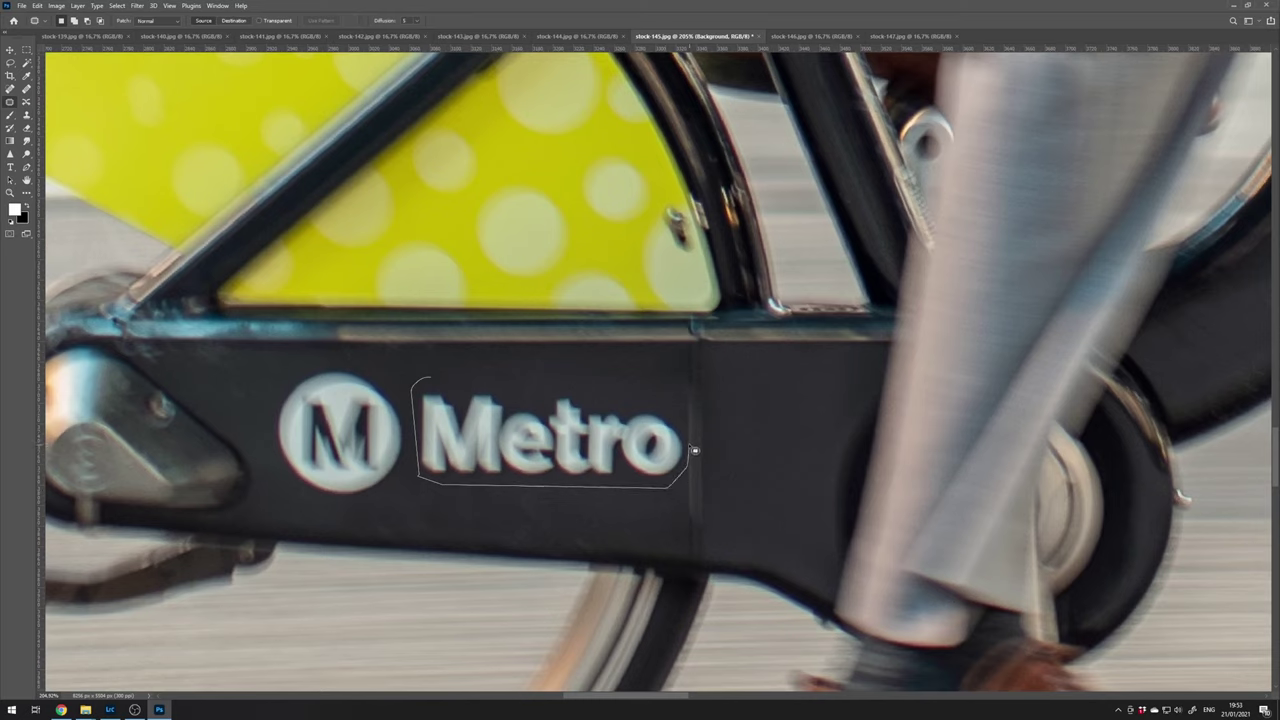
drag(551, 390, 547, 387)
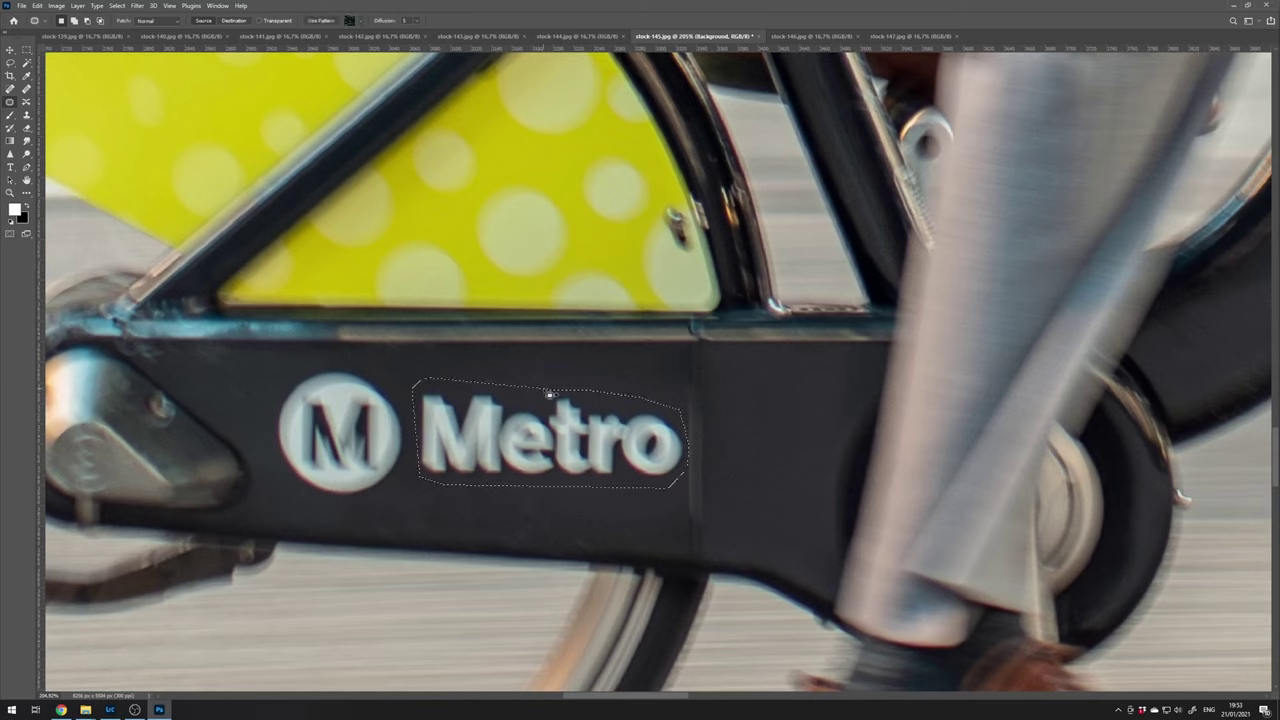
key(shift+BackSpace)
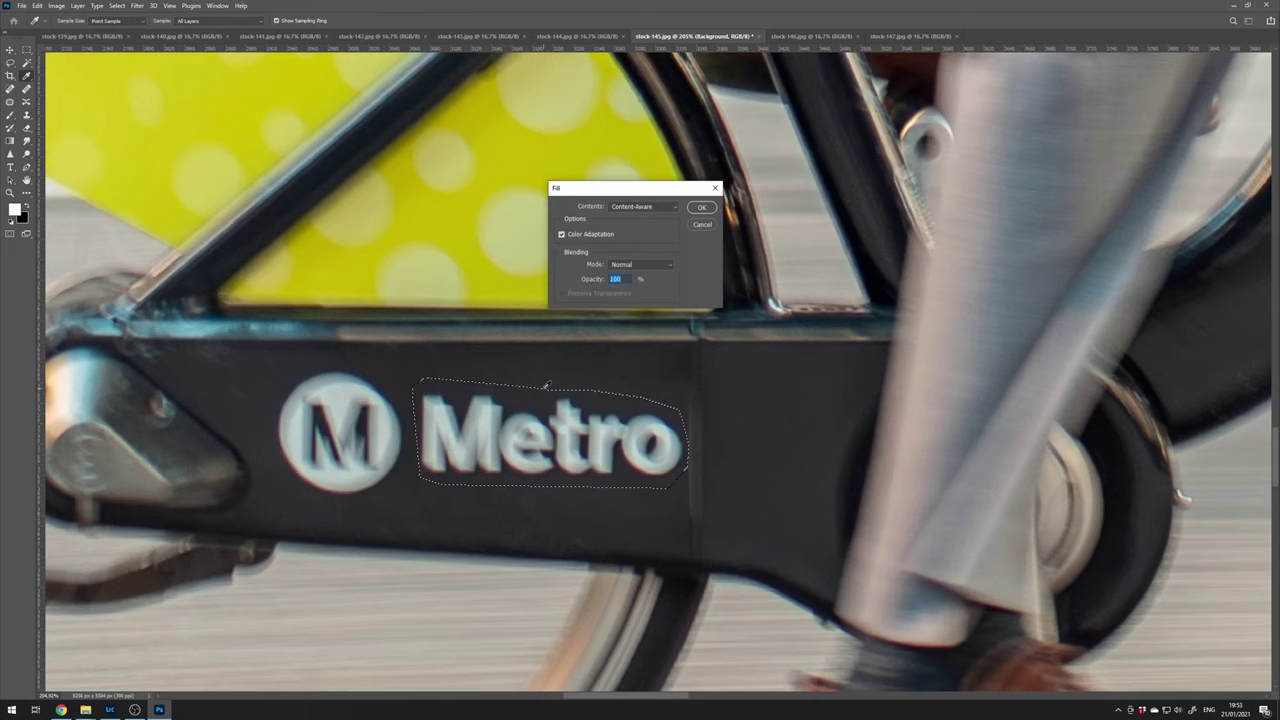
key(Return)
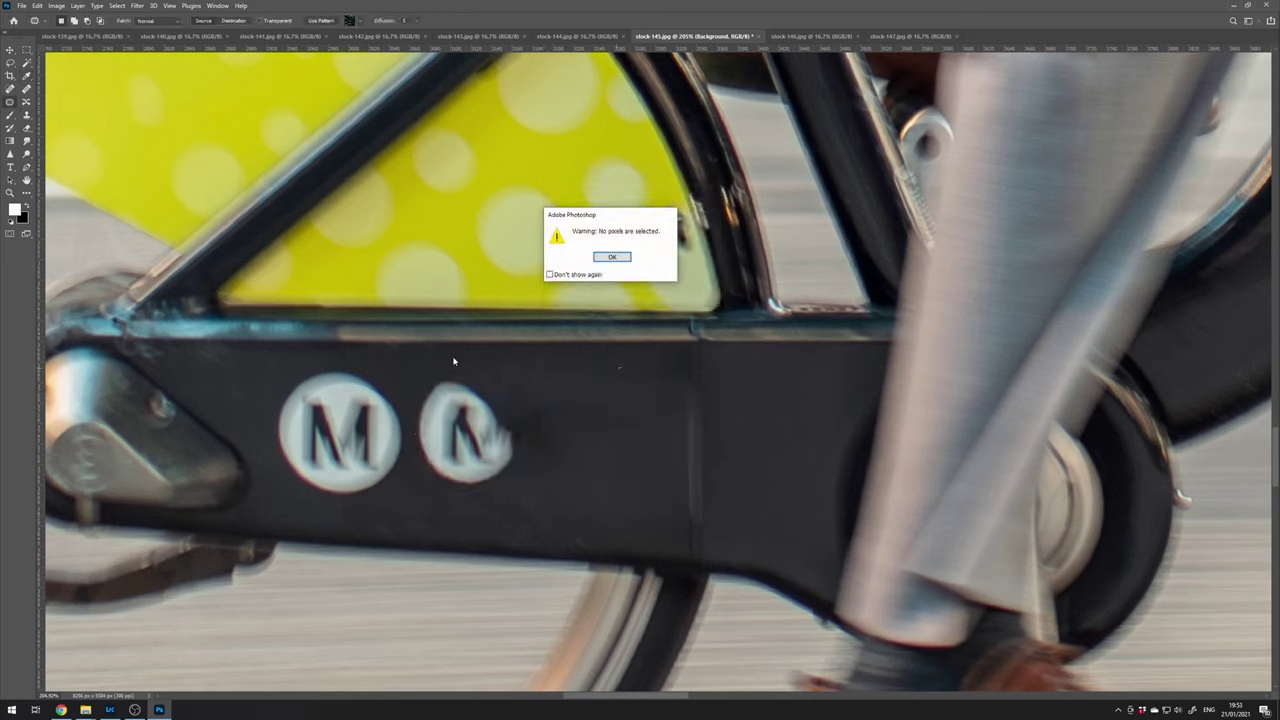
click(614, 259)
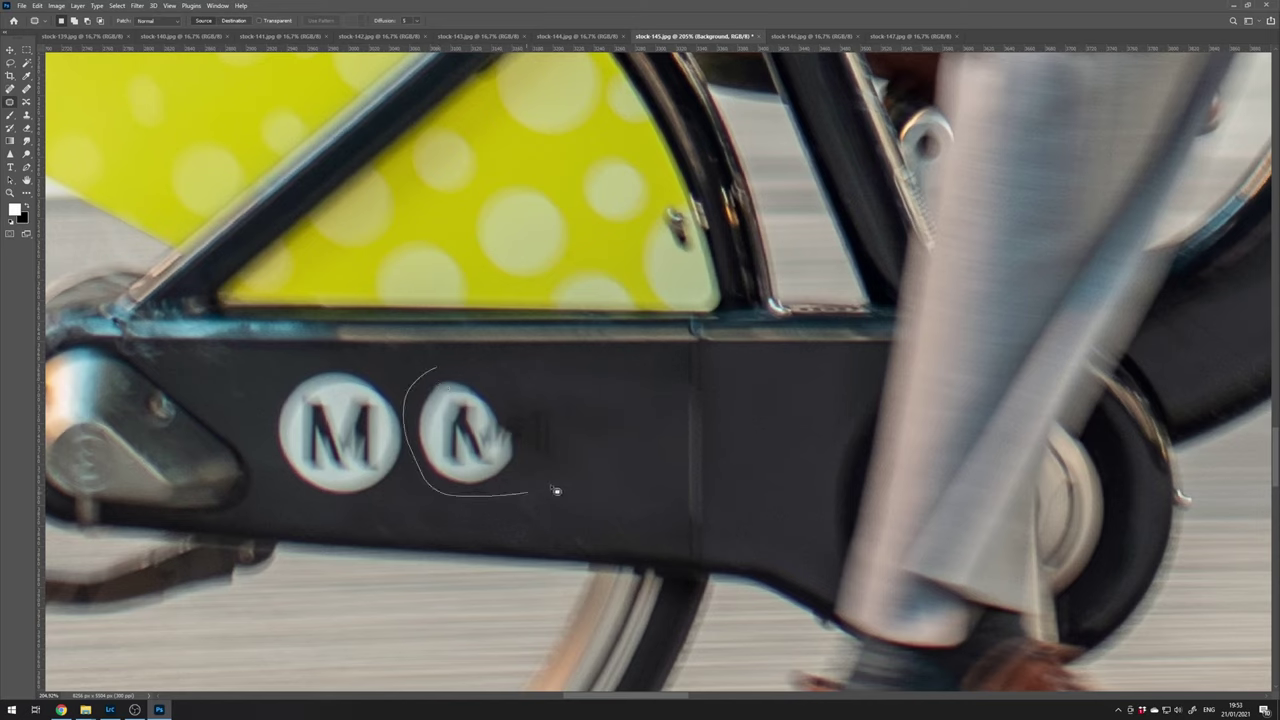
Outline the leftover logo fragment beside the round M on the chain guard and fill it content-aware
drag(549, 371, 549, 372)
key(shift+BackSpace)
key(Return)
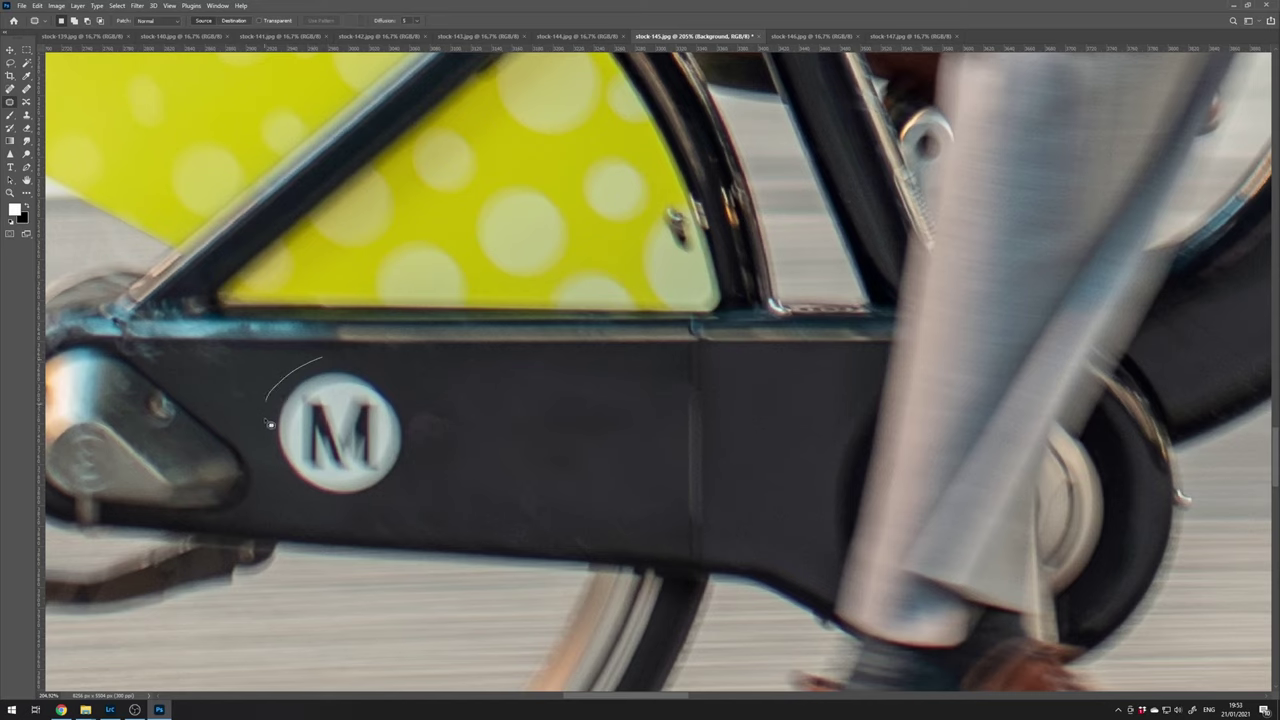
Outline the round M logo on the chain guard and remove it with a content-aware fill
drag(421, 381, 409, 371)
key(shift+BackSpace)
key(Return)
click(614, 381)
click(613, 257)
scroll(756, 208, down, 7)
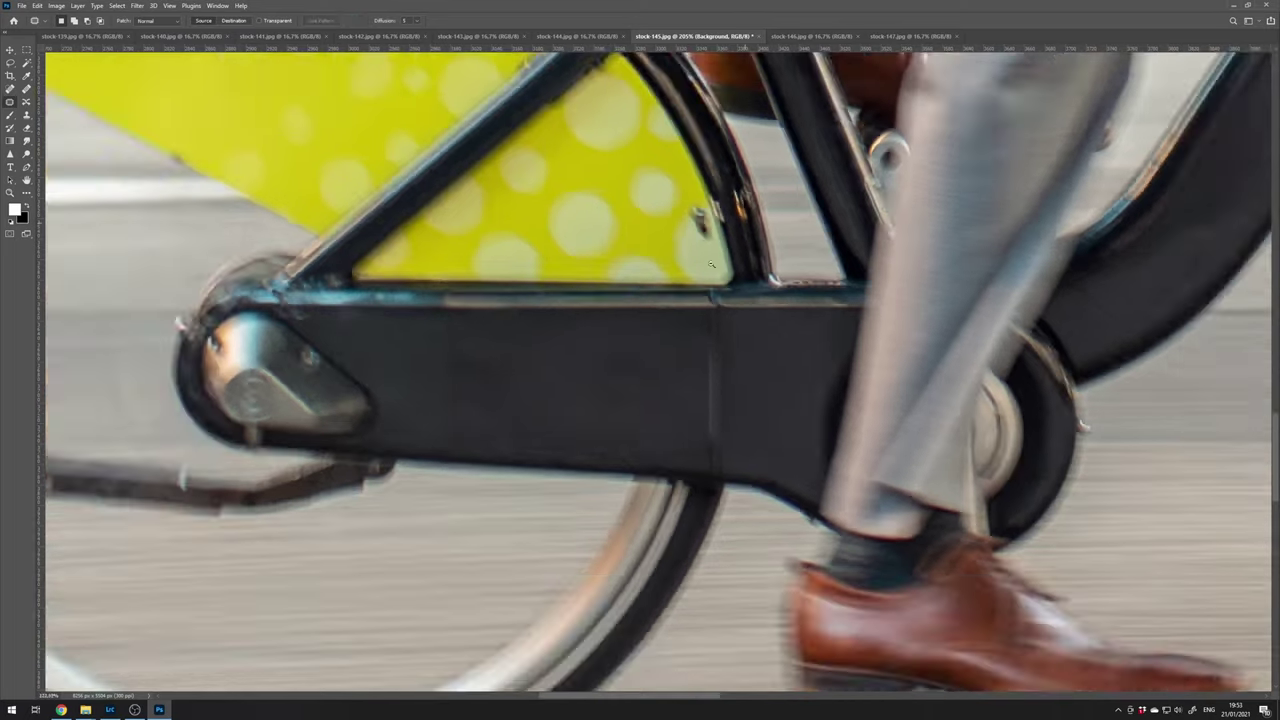
drag(840, 234, 609, 504)
scroll(731, 247, up, 3)
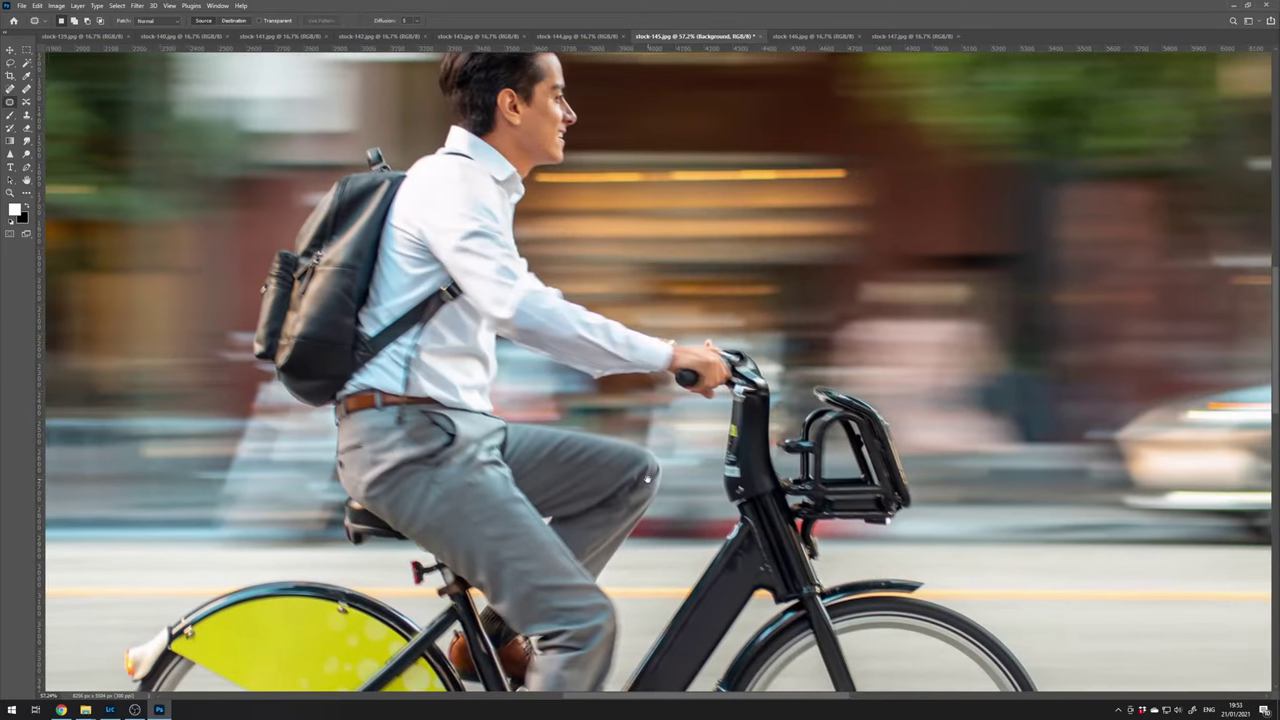
drag(587, 540, 575, 218)
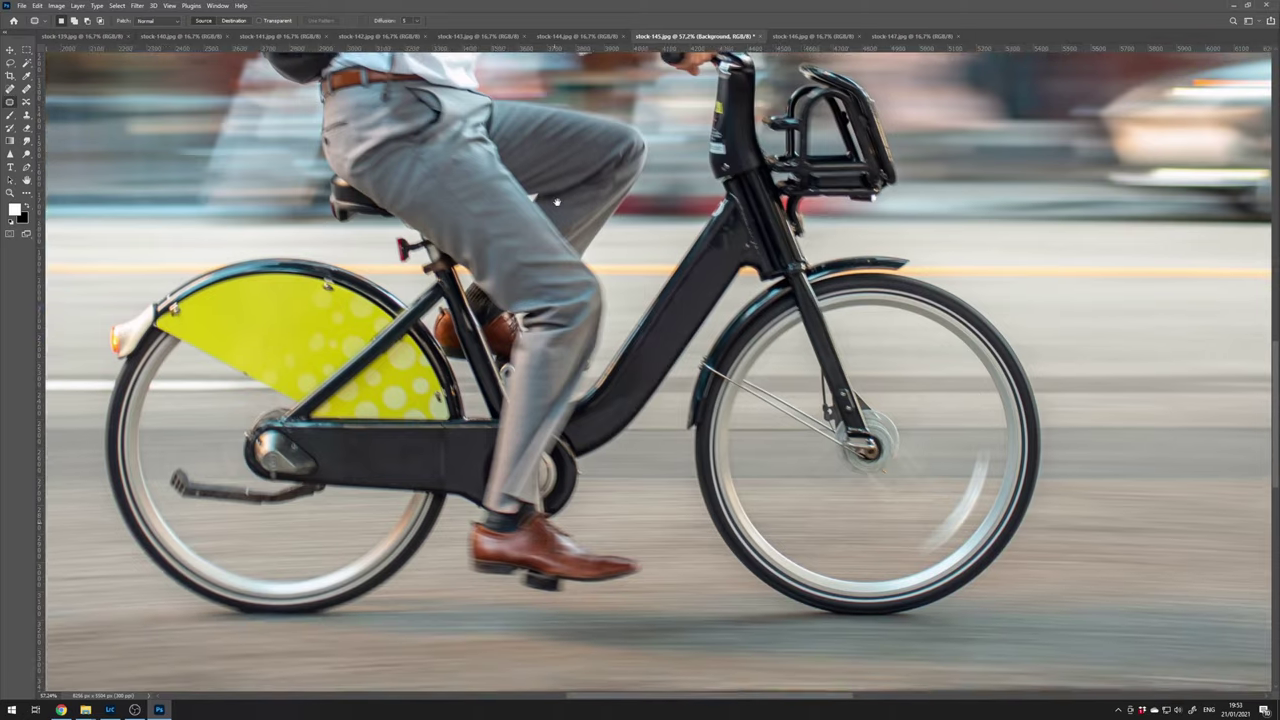
Check the handlebar and front frame for leftover branding, and save stock-145.jpg as a JPEG at quality 12
drag(564, 150, 432, 400)
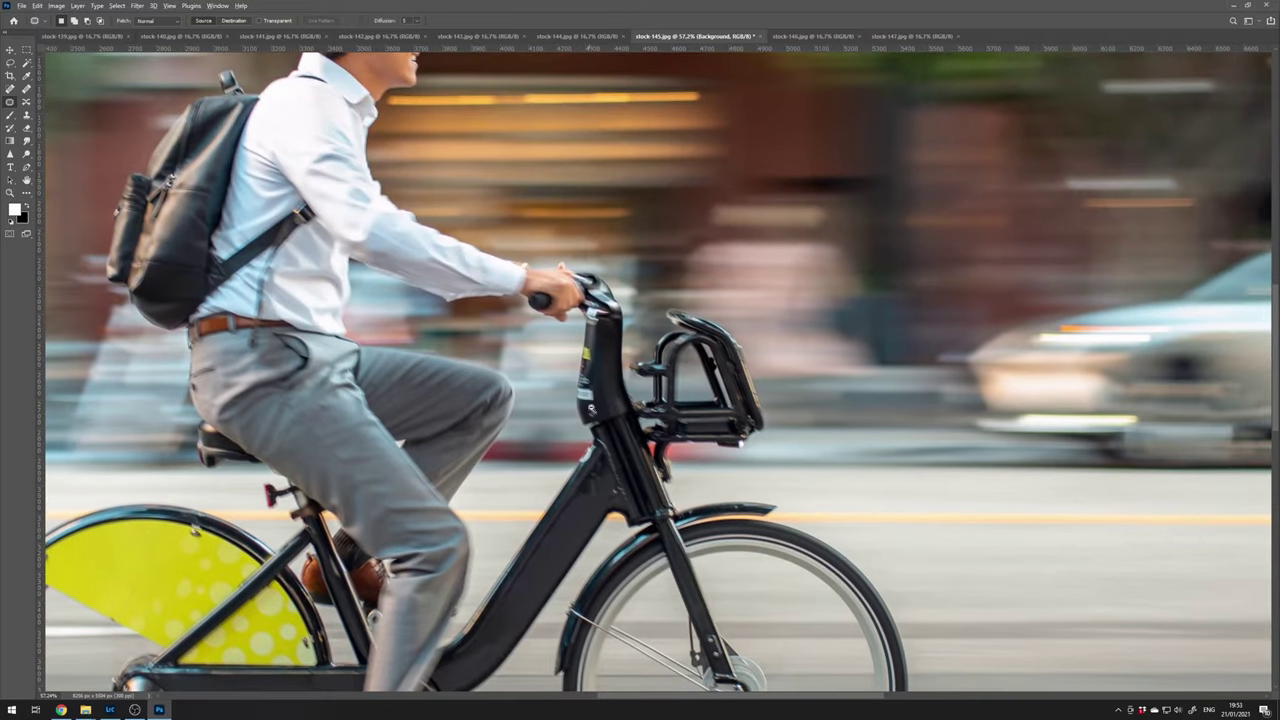
scroll(594, 393, up, 4)
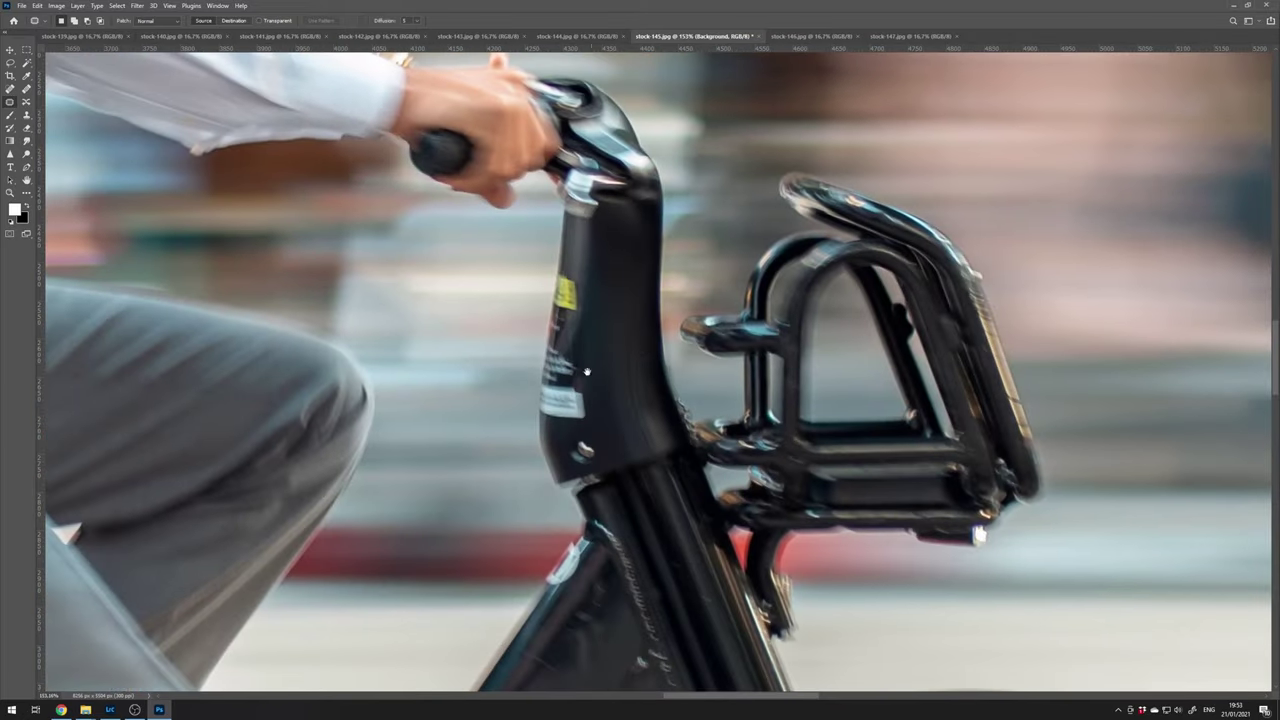
scroll(587, 372, down, 5)
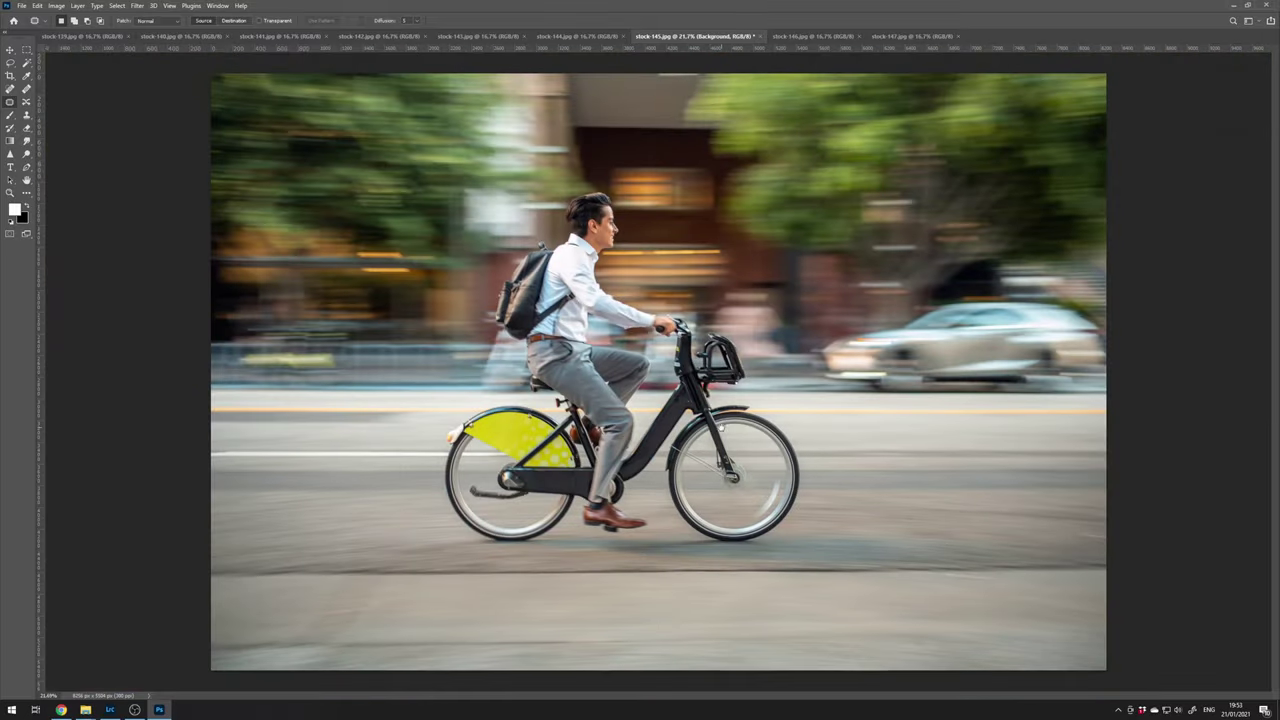
key(ctrl+s)
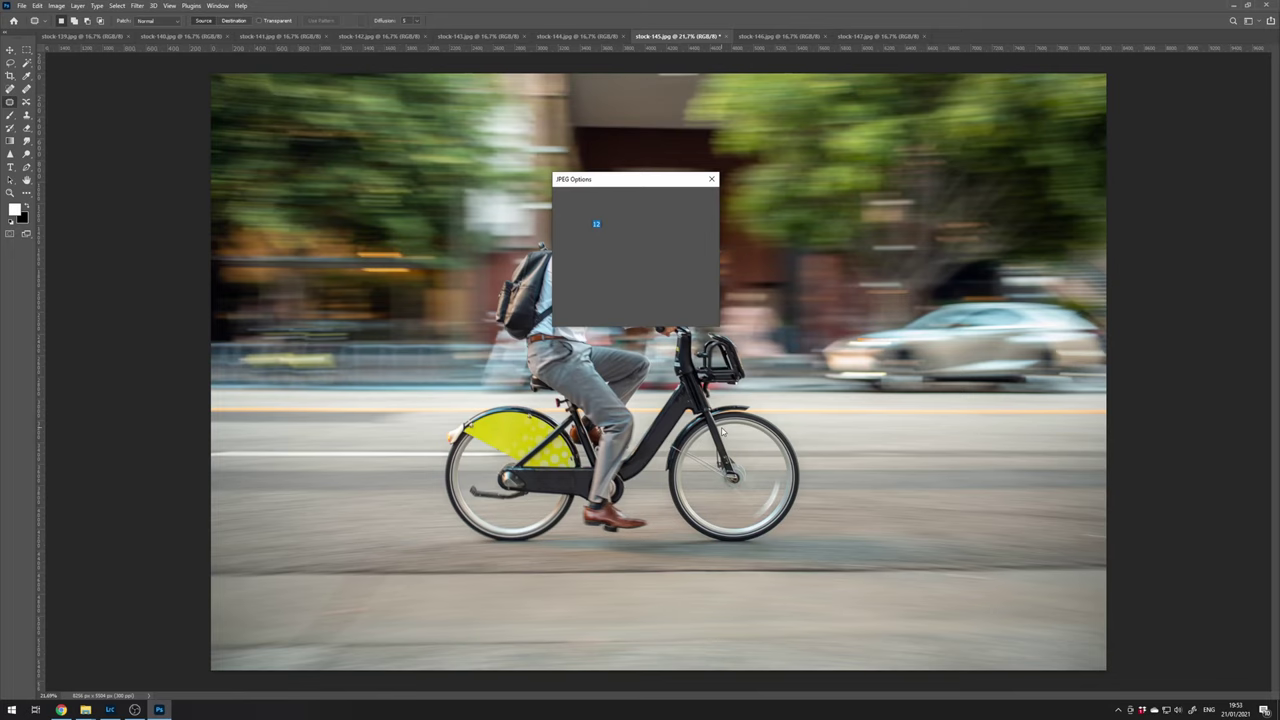
key(Return)
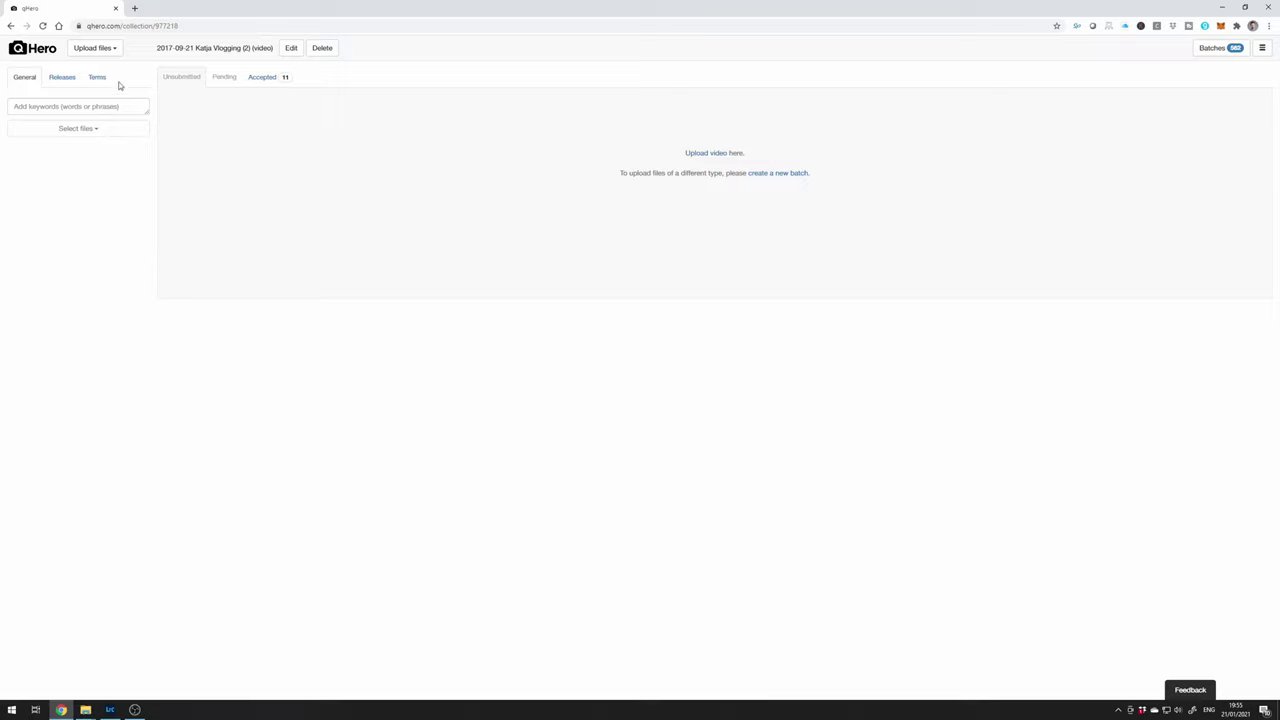
In the qHero web page, create a new Creative Images batch named "Business on the go" for uploading files
click(114, 50)
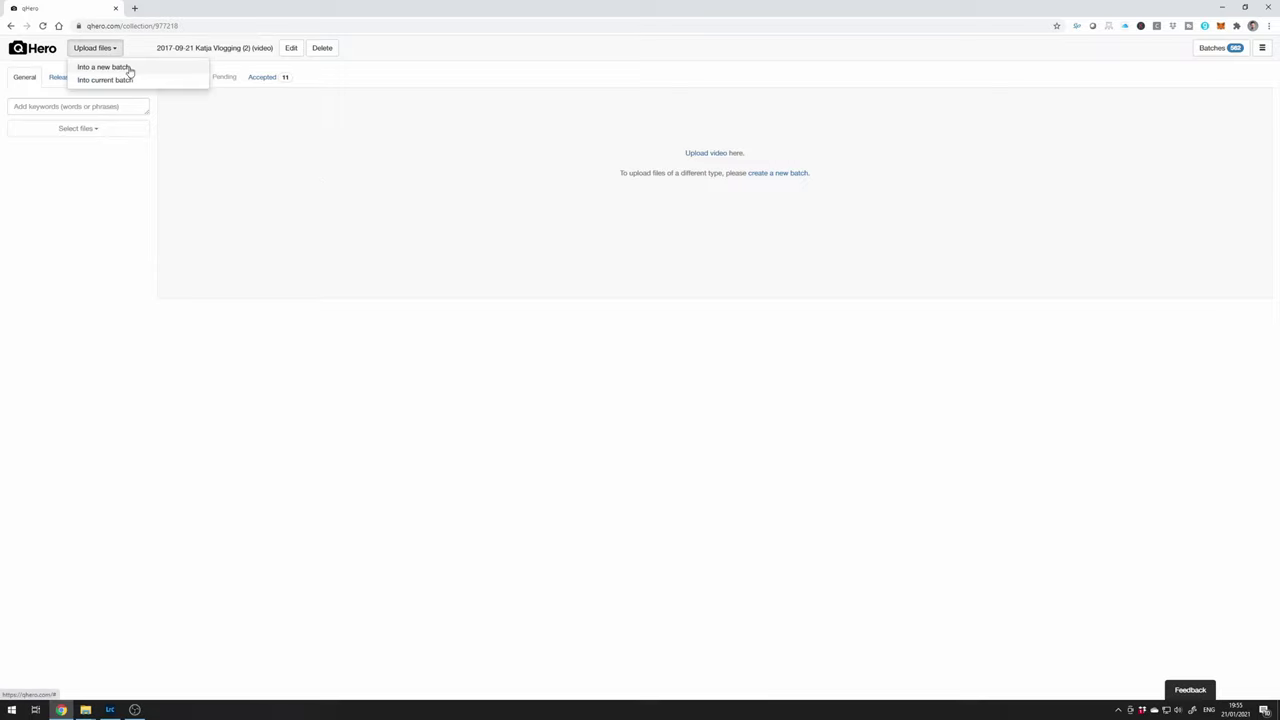
click(129, 68)
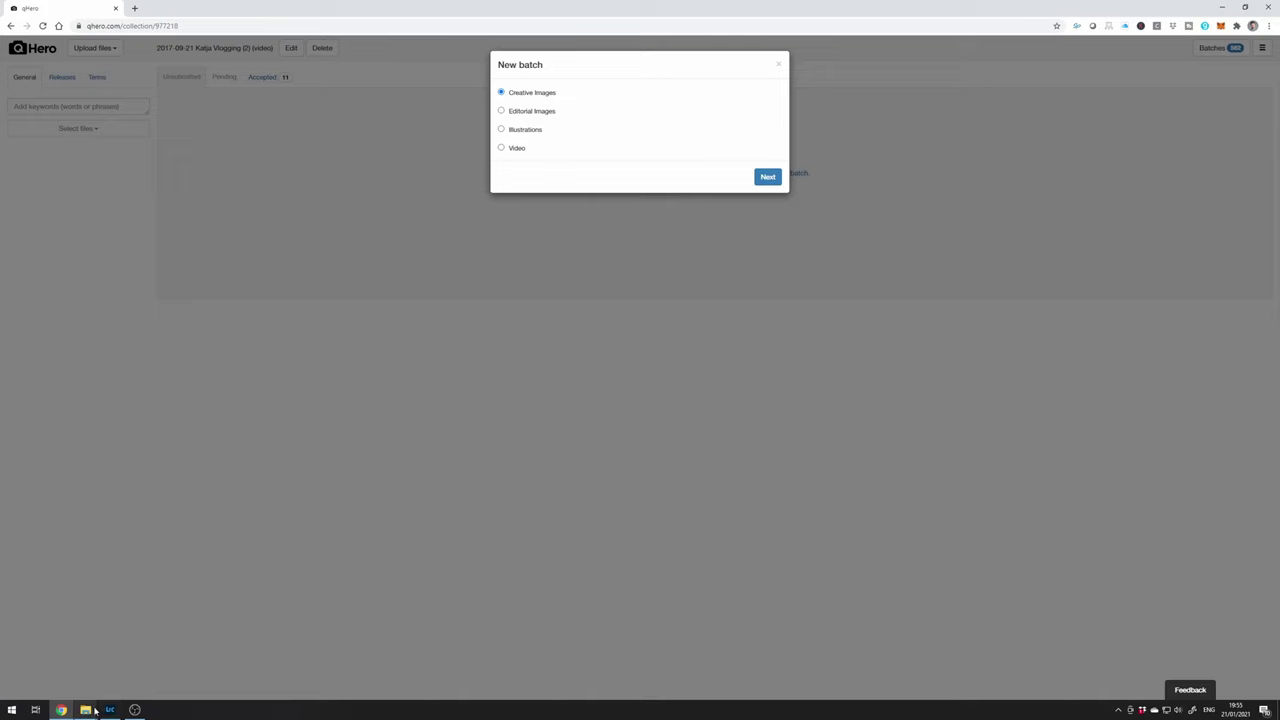
click(767, 177)
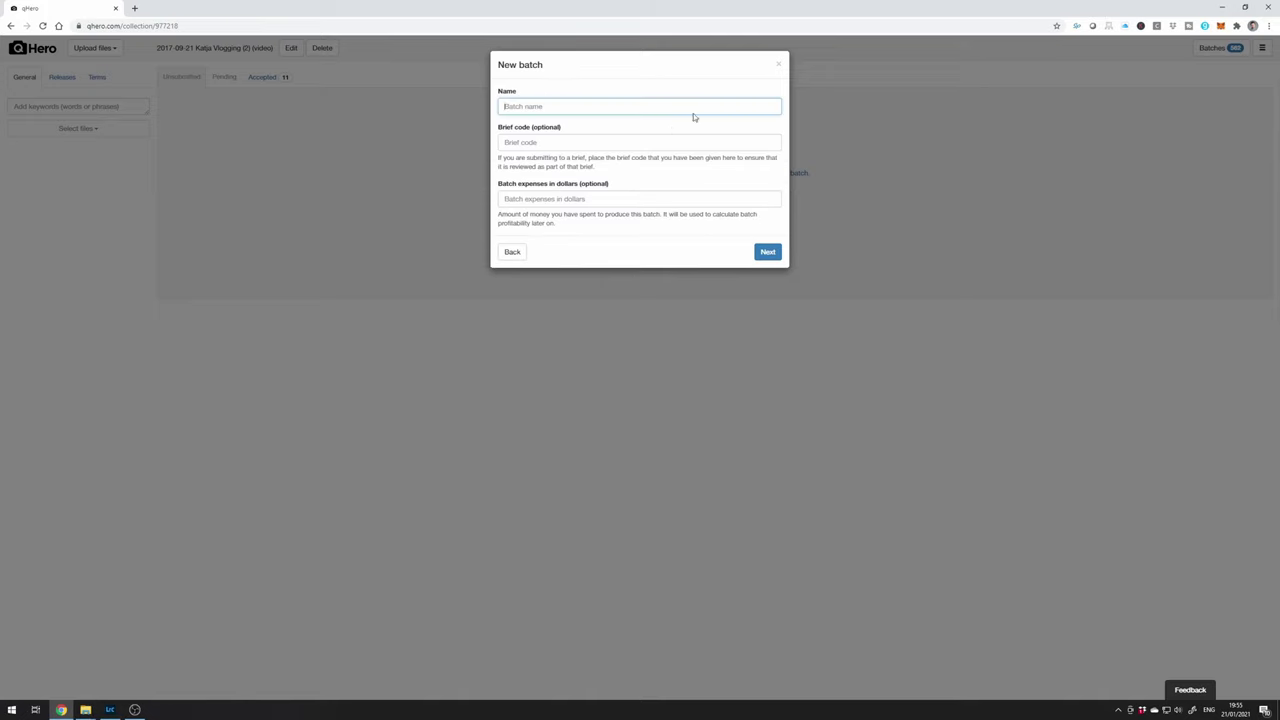
text(Business on the go)
click(767, 251)
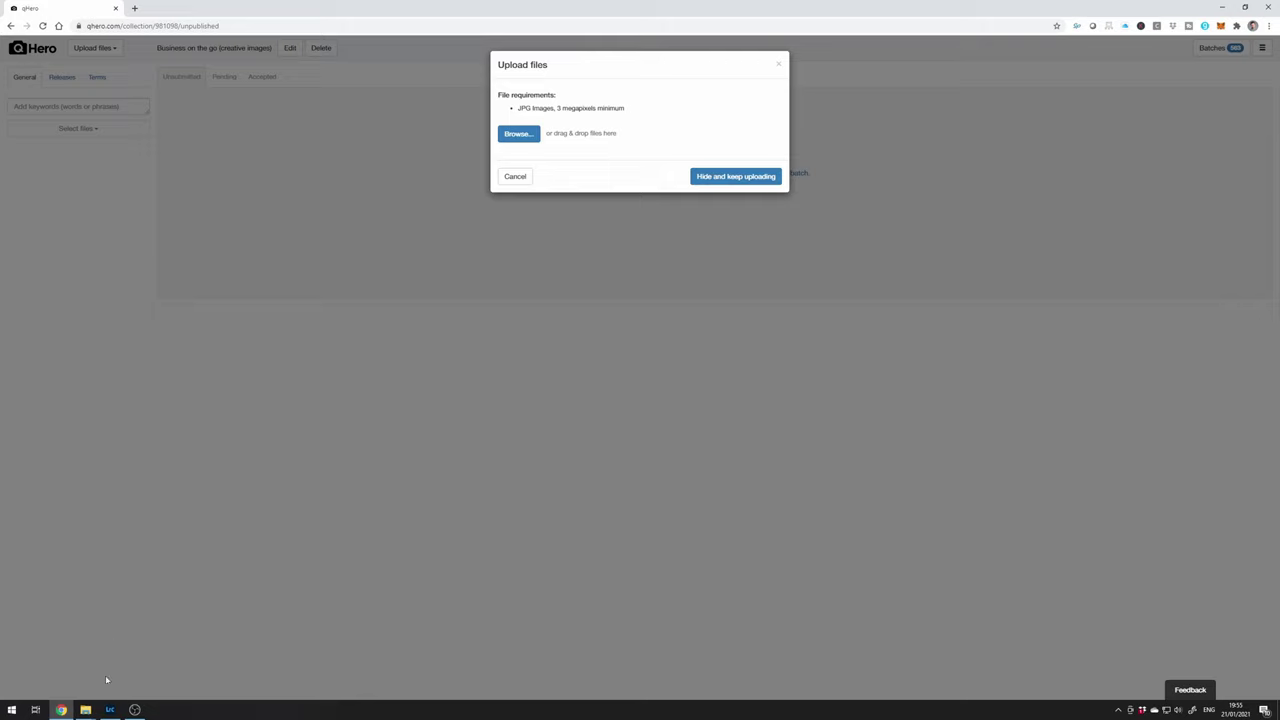
Upload the selected photos stock-124 to stock-150 from the 2021 export folder into the new batch
mouse_move(85, 708)
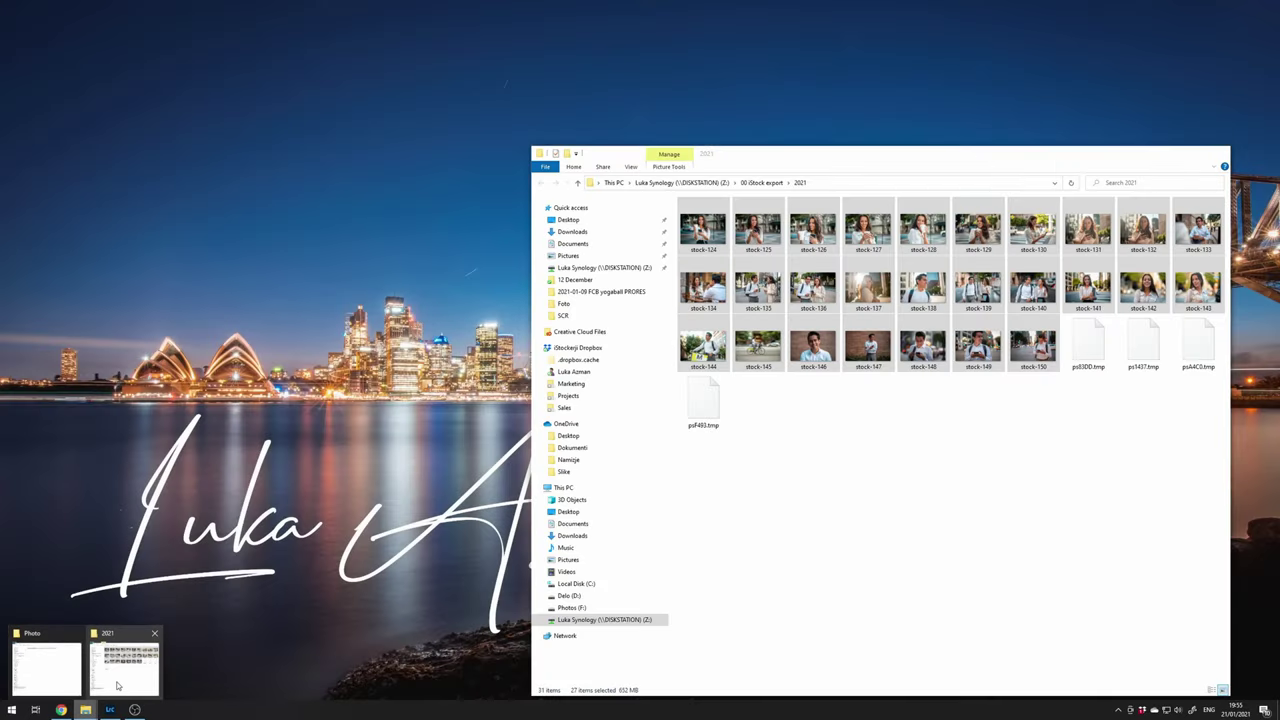
click(117, 685)
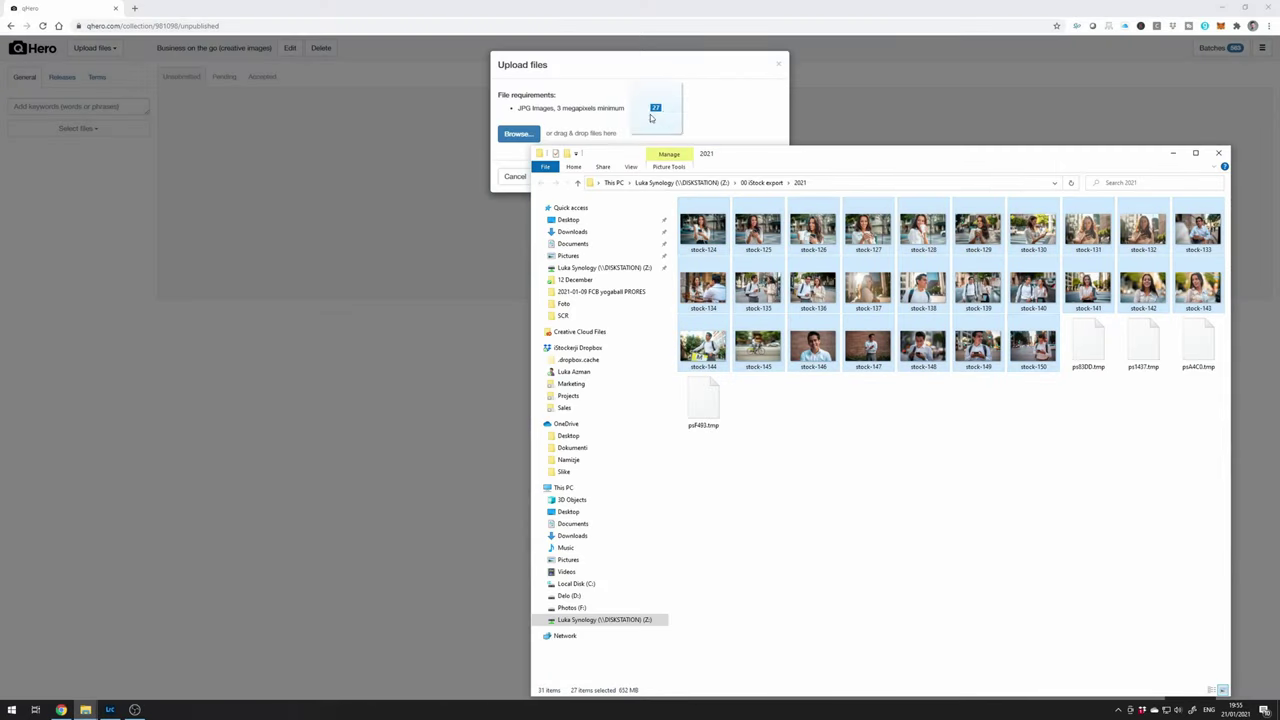
drag(650, 116, 647, 108)
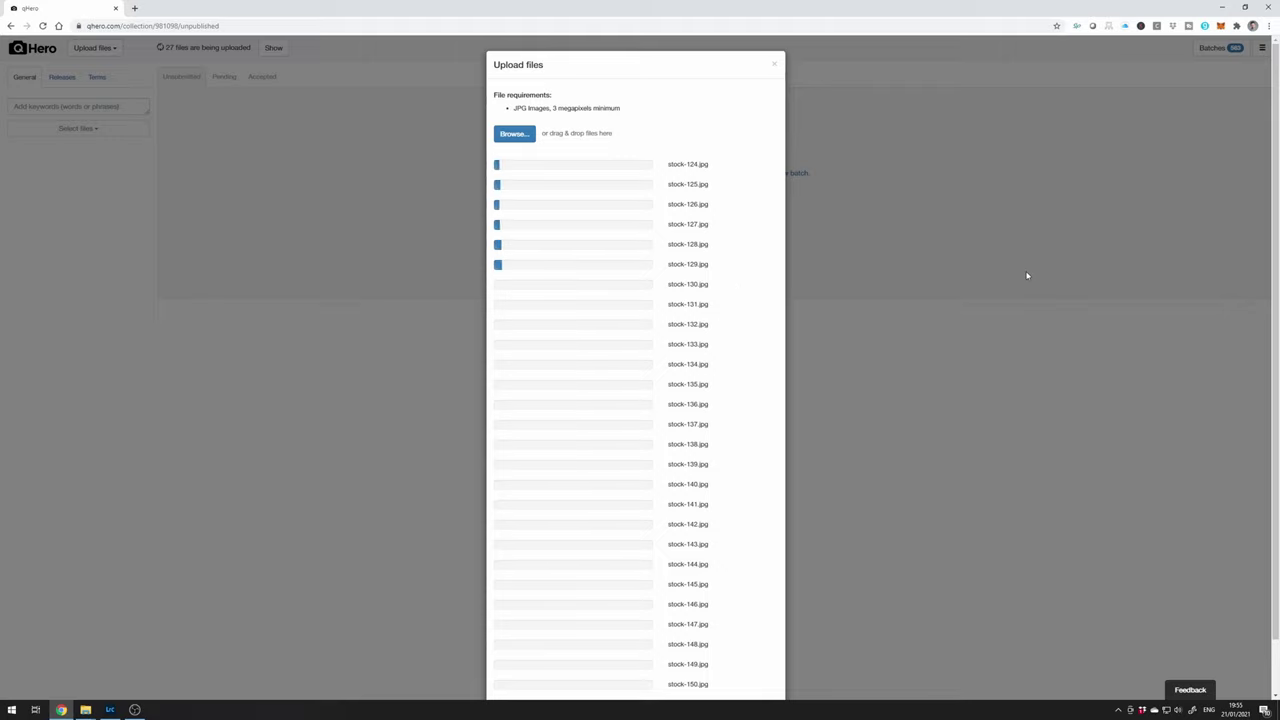